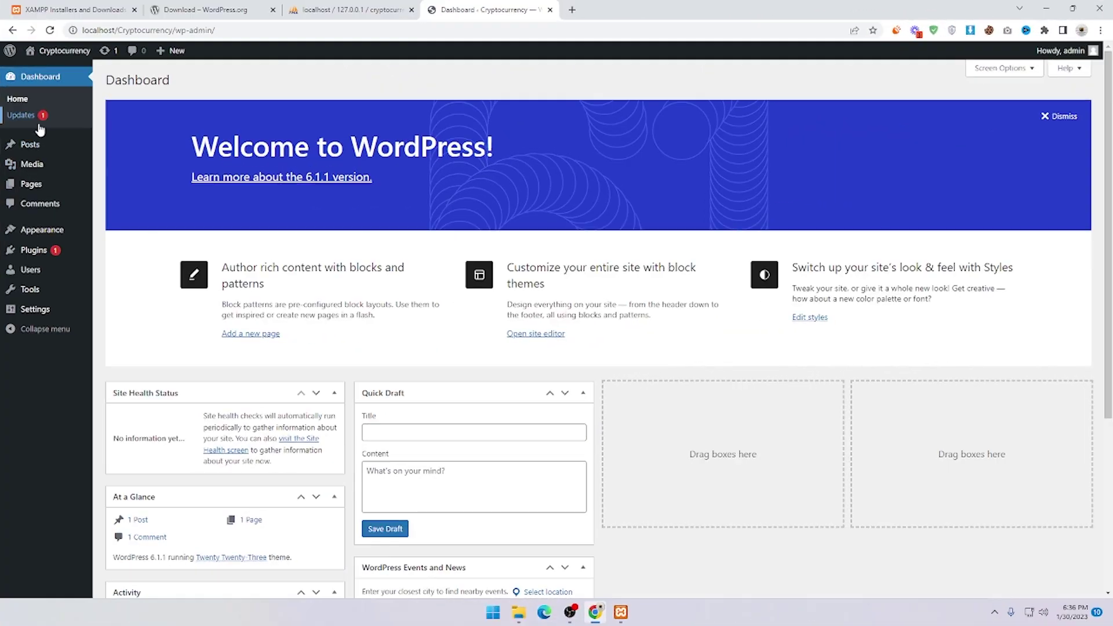
mouse_move(63, 261)
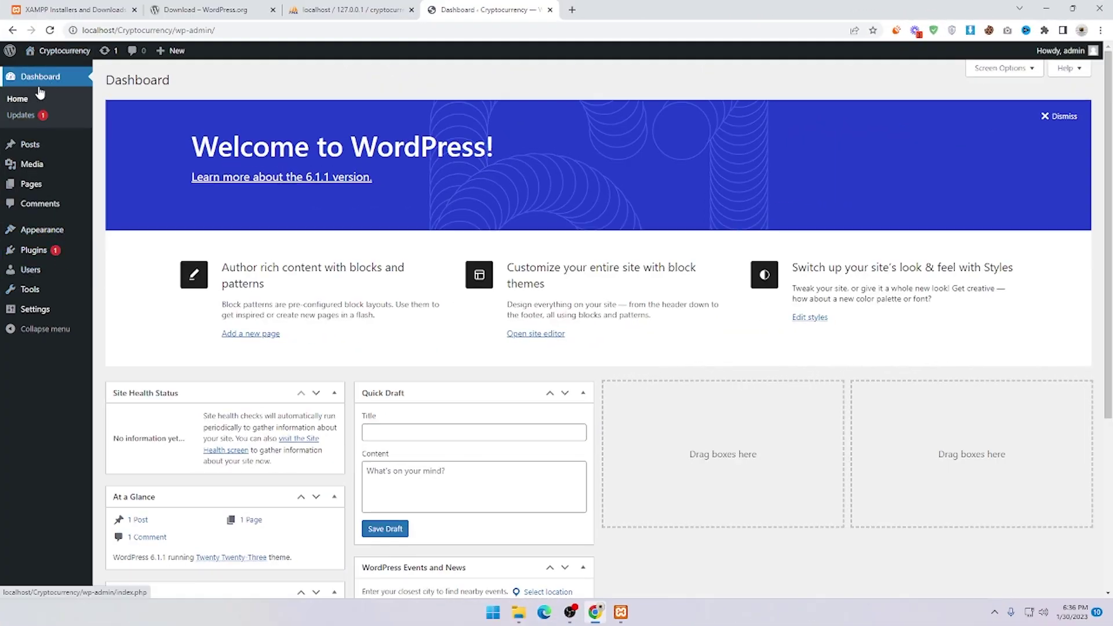
mouse_move(55, 171)
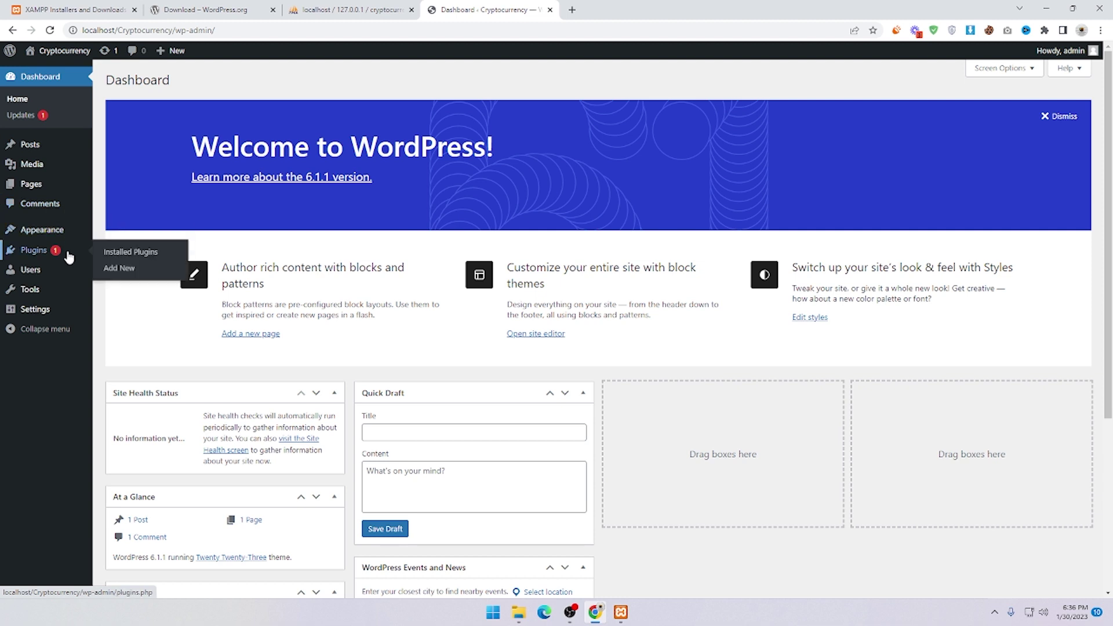
mouse_move(52, 314)
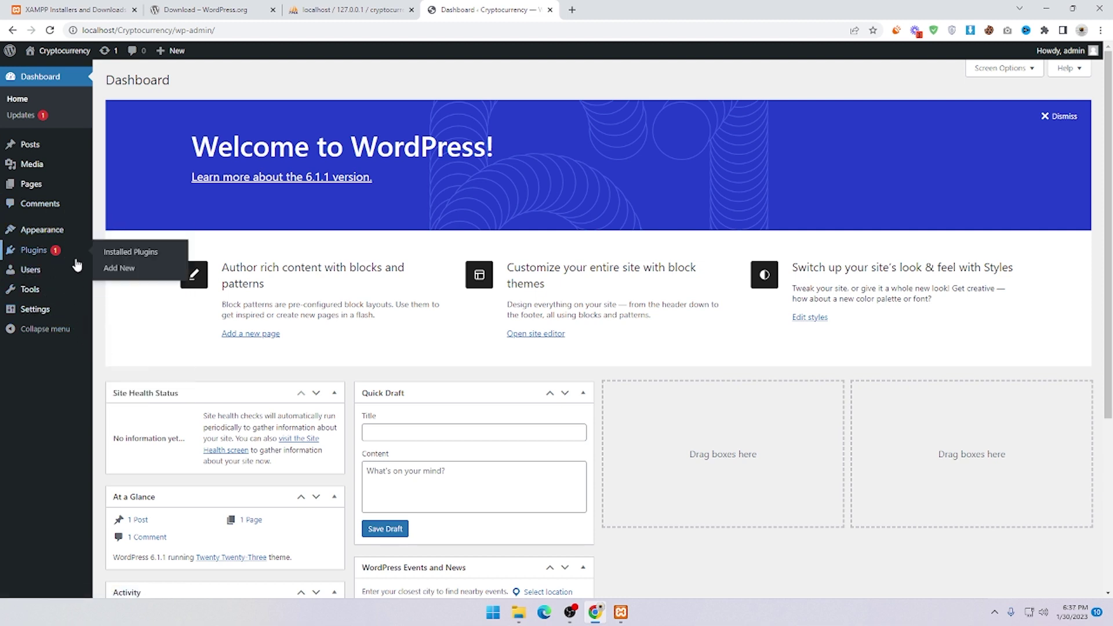
Upload the theme file royal-elementor-kit.1.0.98.zip from Downloads and install it on the site.
mouse_move(62, 235)
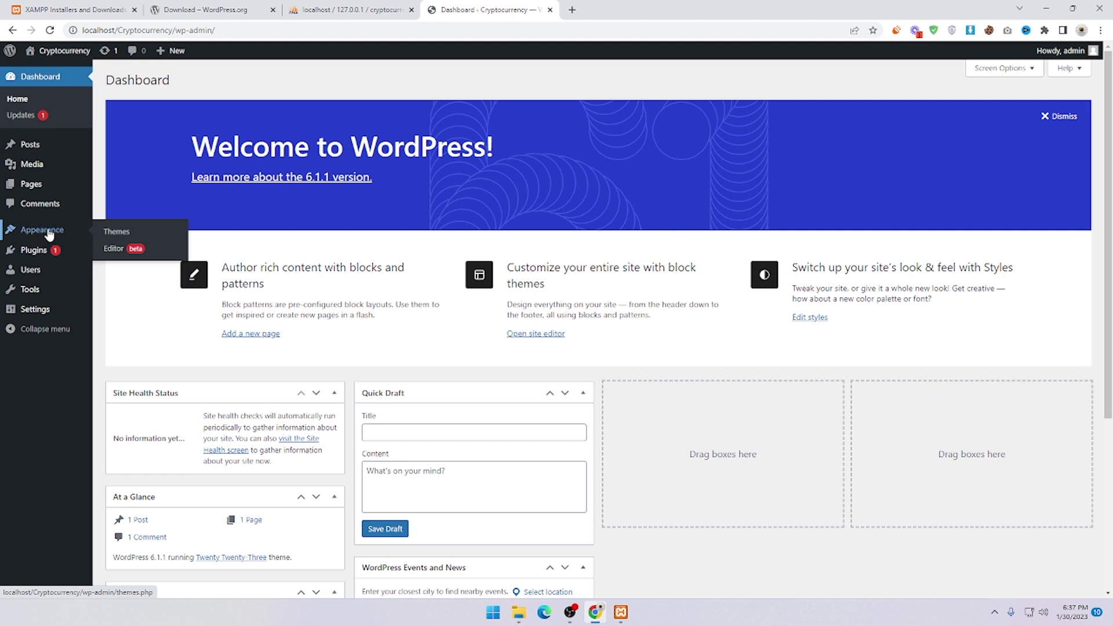
left_click(112, 235)
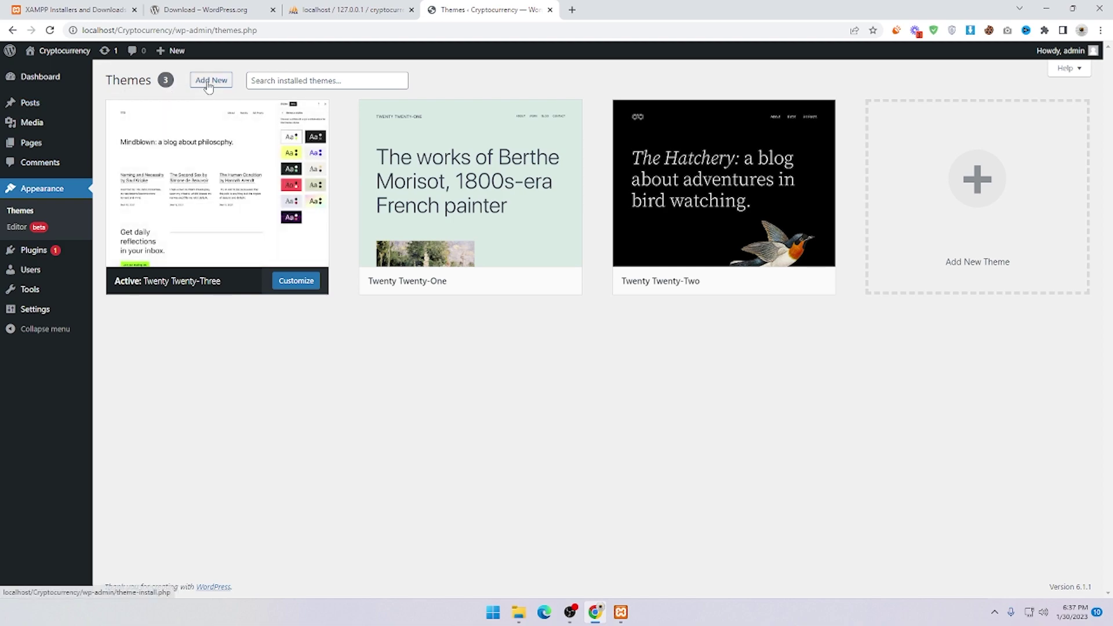
left_click_drag(1110, 81, 1110, 166)
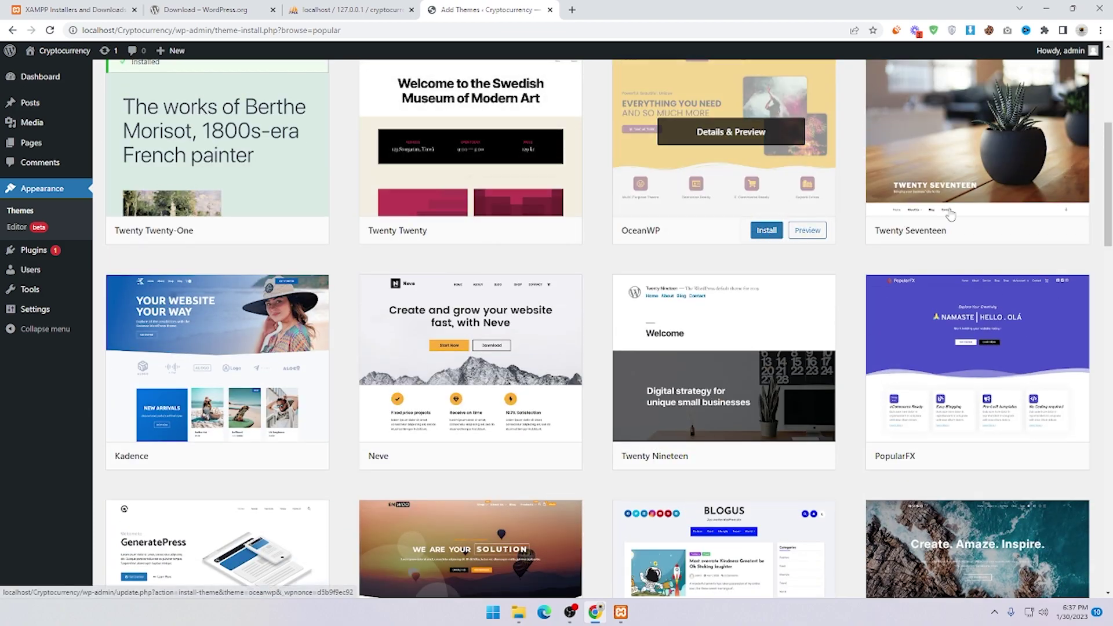
left_click_drag(1109, 184, 1109, 115)
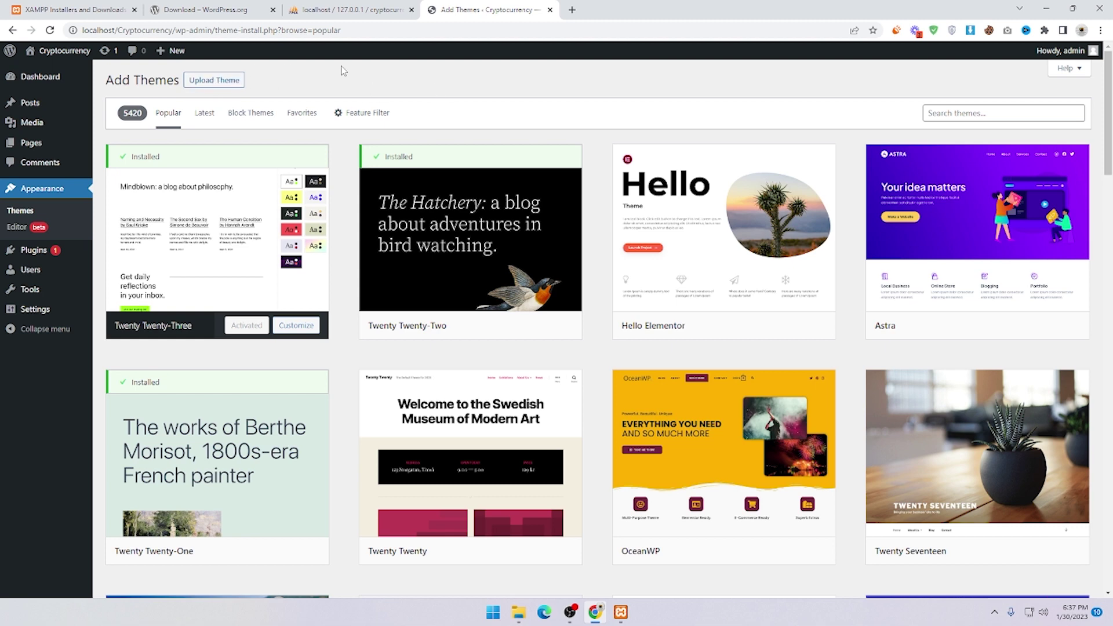
left_click(214, 81)
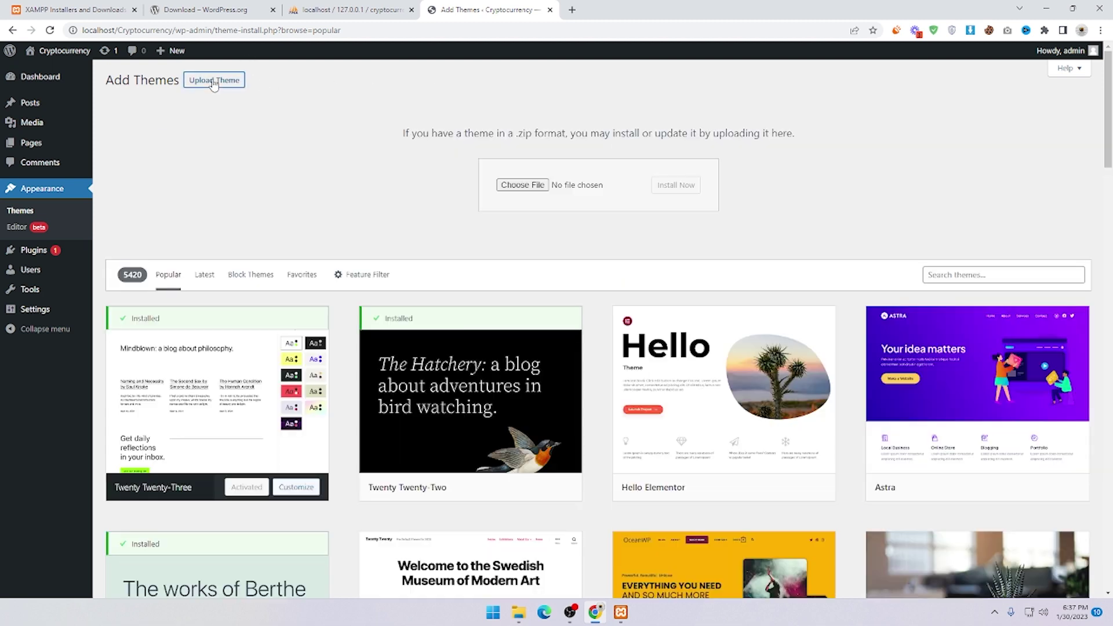
left_click(524, 185)
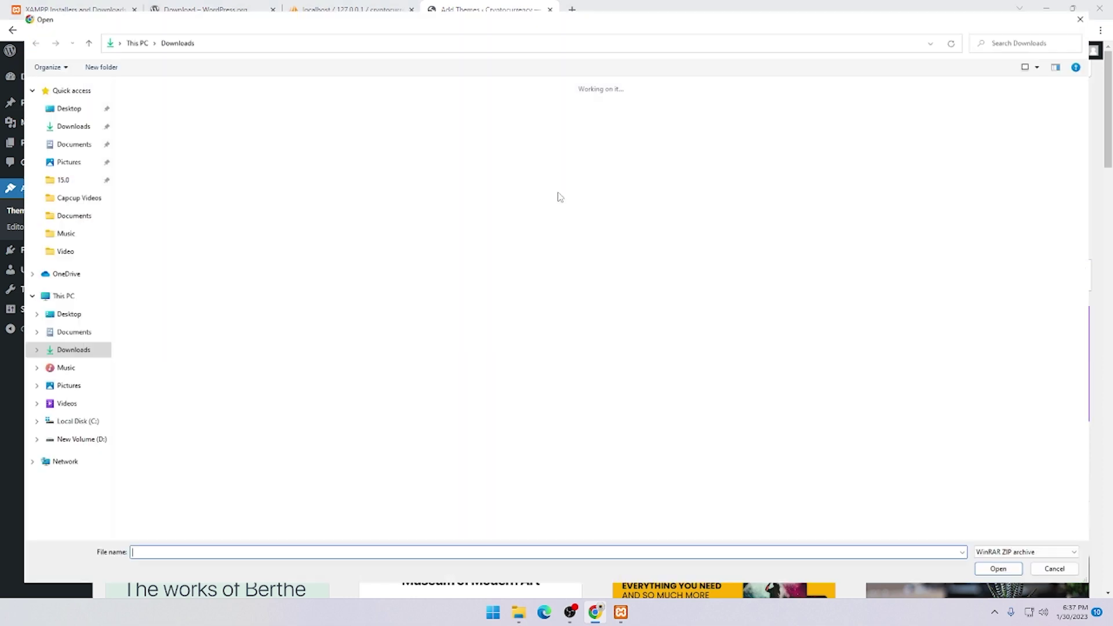
left_click(1014, 578)
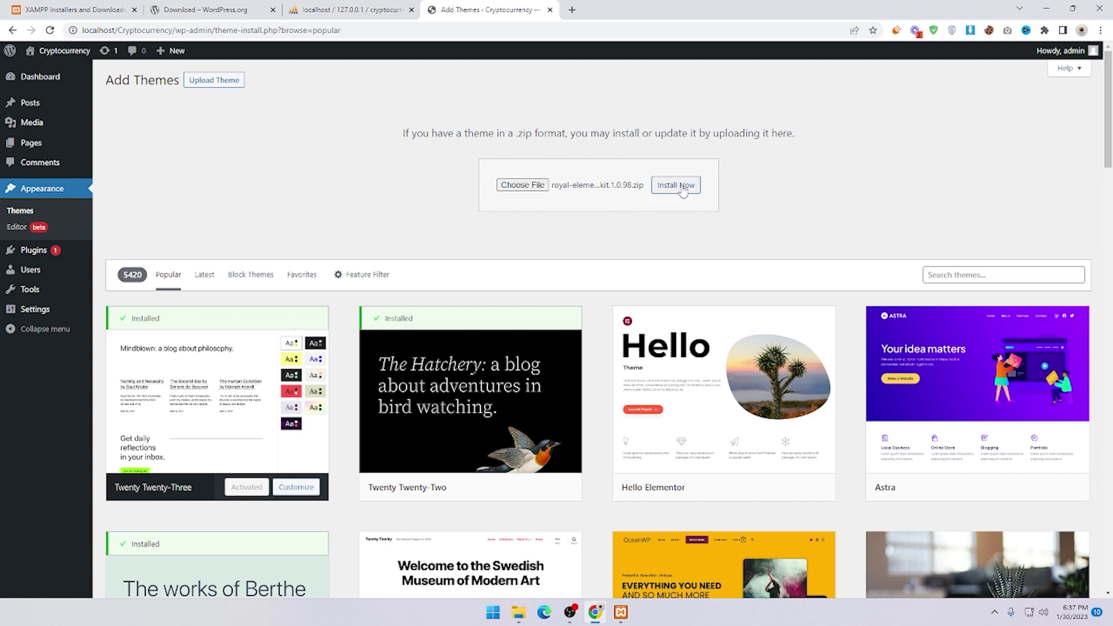
left_click(683, 189)
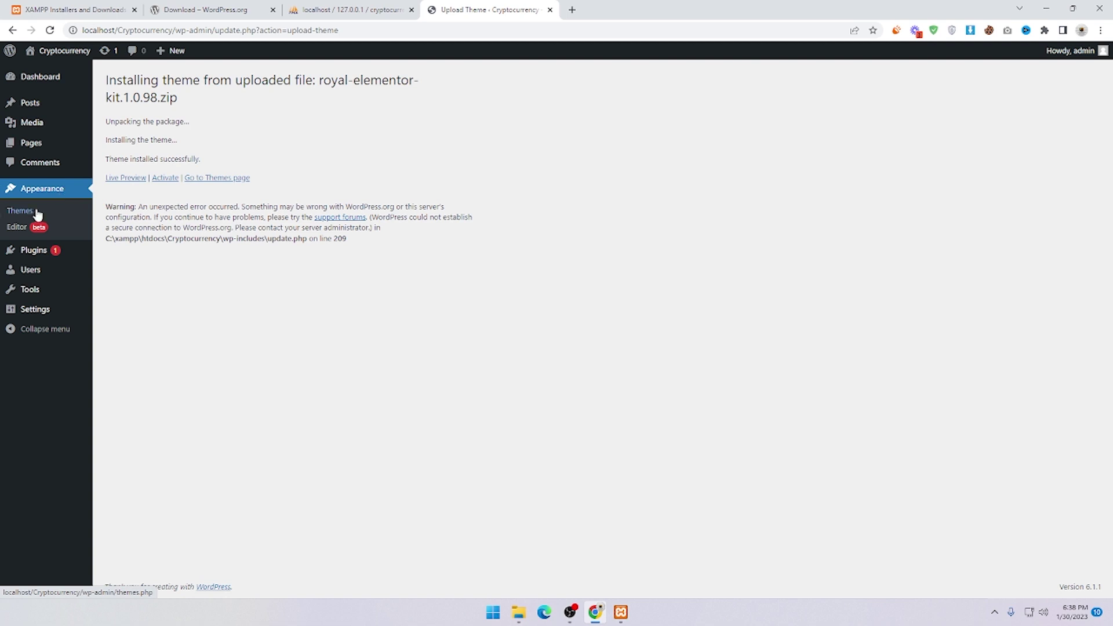
Activate the Royal Elementor Kit theme and get started with its Templates Kit, allowing the security and feature update notifications.
left_click(71, 205)
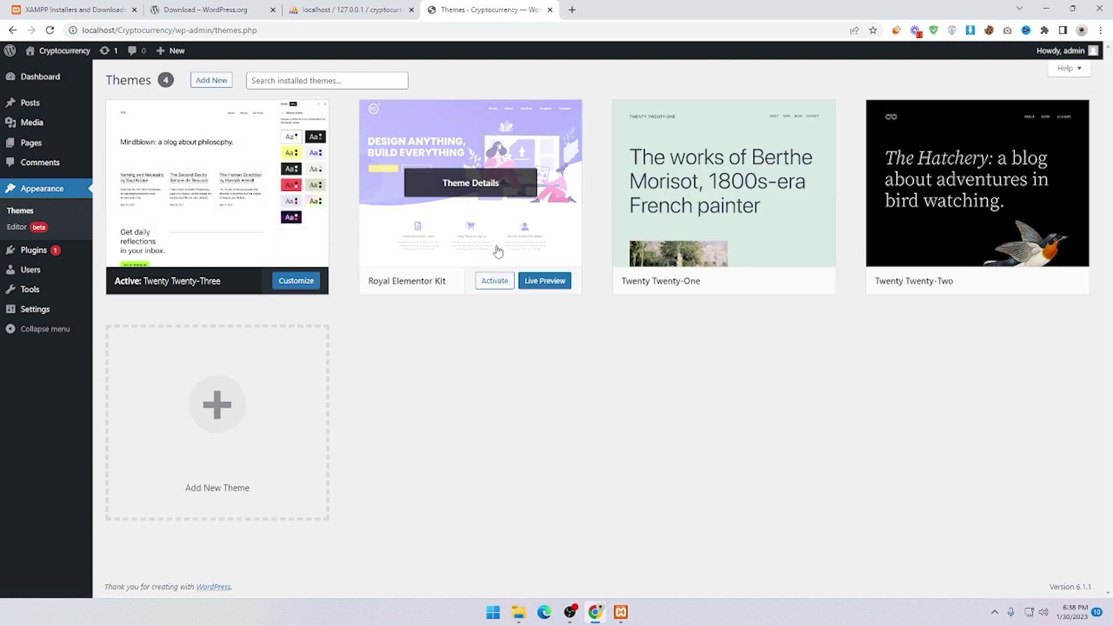
left_click(496, 282)
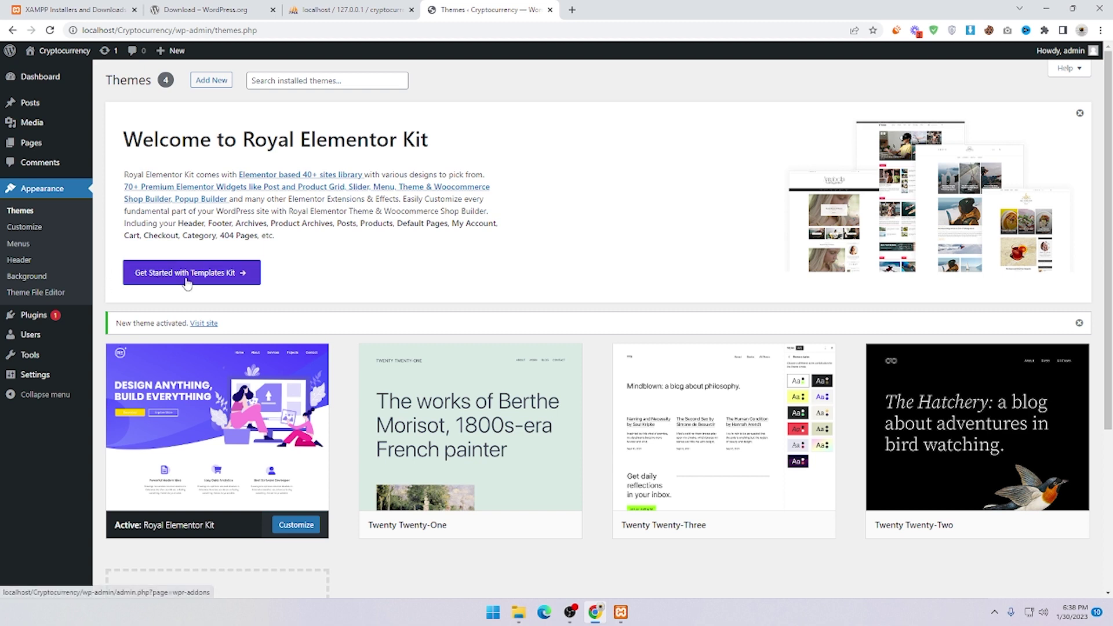
left_click(213, 279)
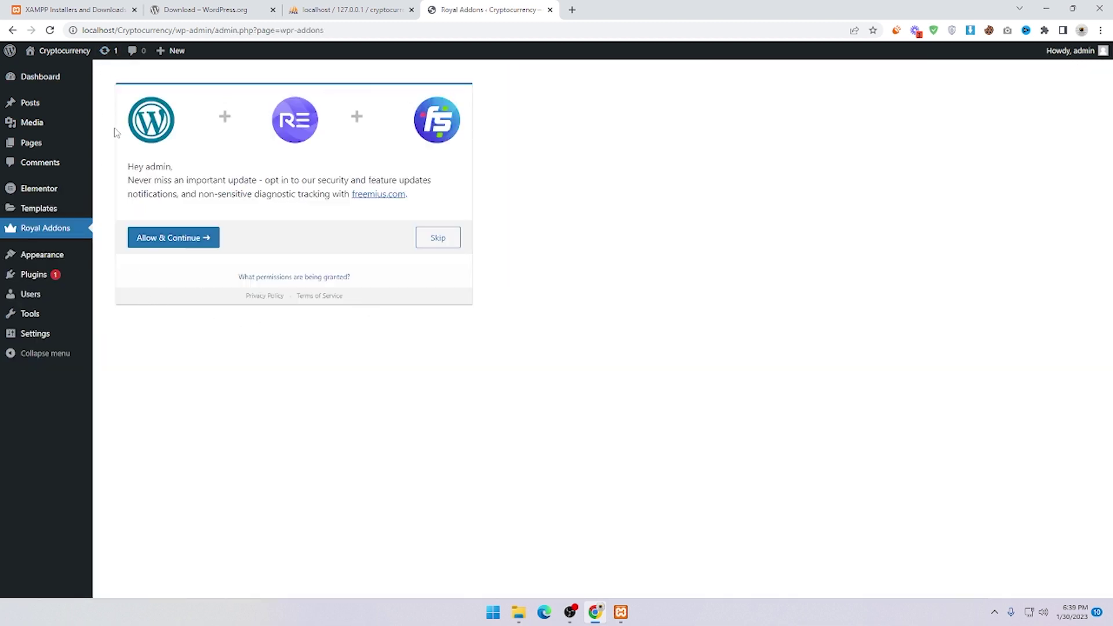
left_click(177, 240)
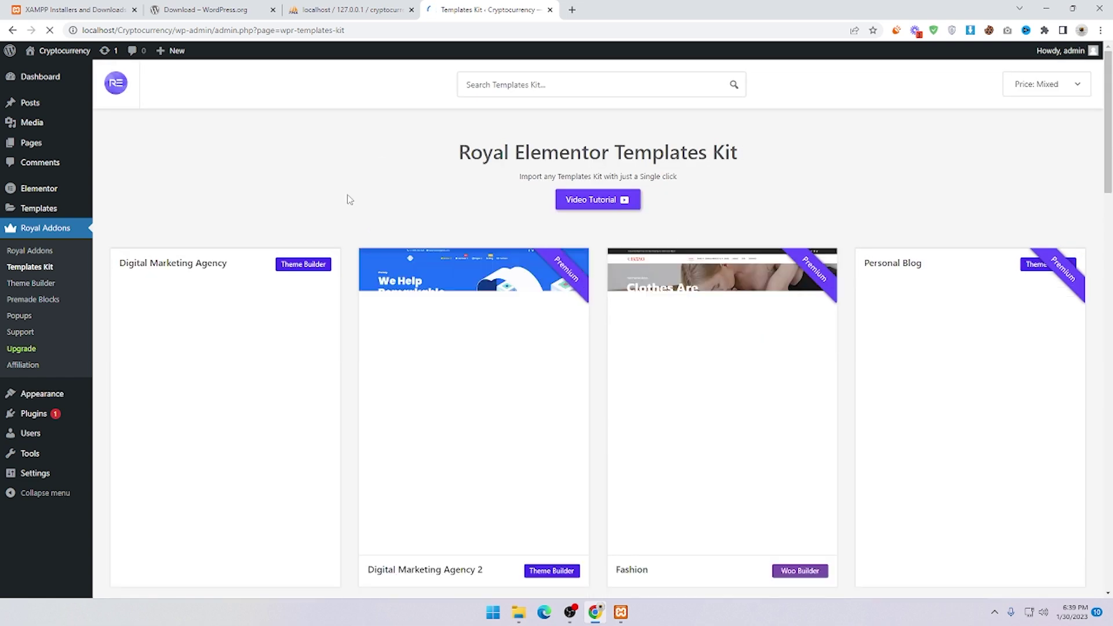
Browse the Royal Elementor Templates Kit library to examine the available website designs, both free and premium.
scroll(753, 249, "down", 3)
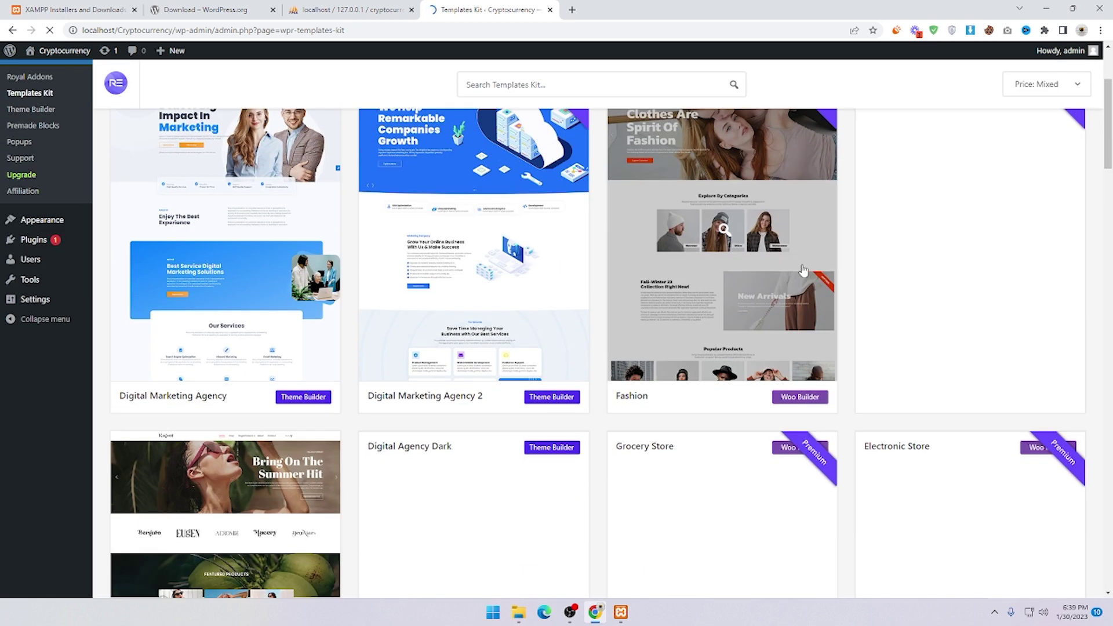
scroll(316, 253, "up", 2)
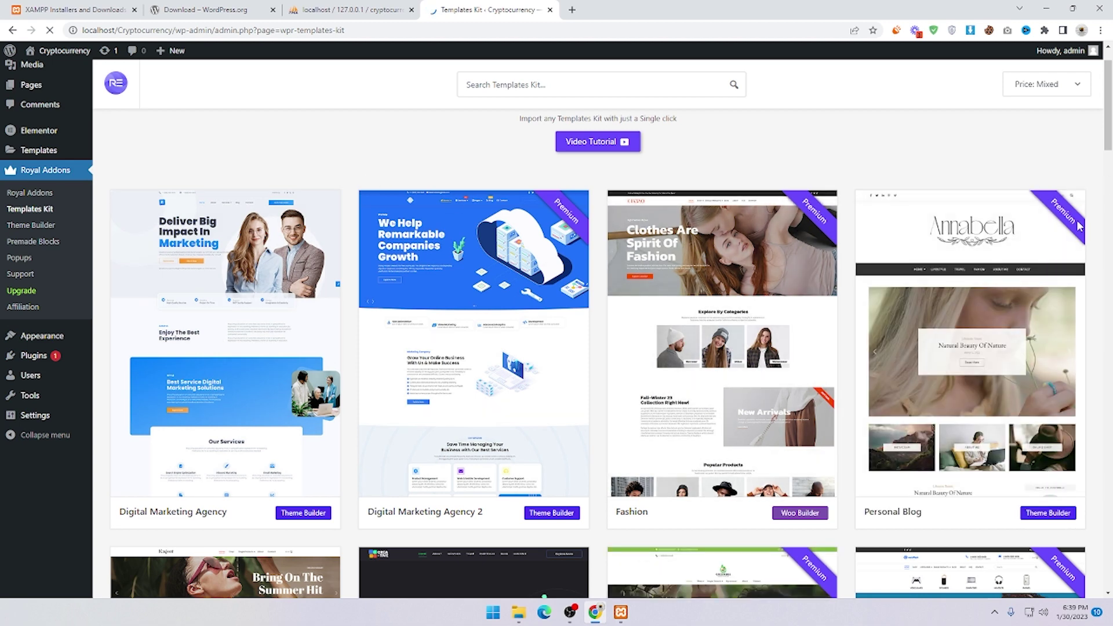
scroll(218, 312, "down", 1)
scroll(218, 311, "down", 1)
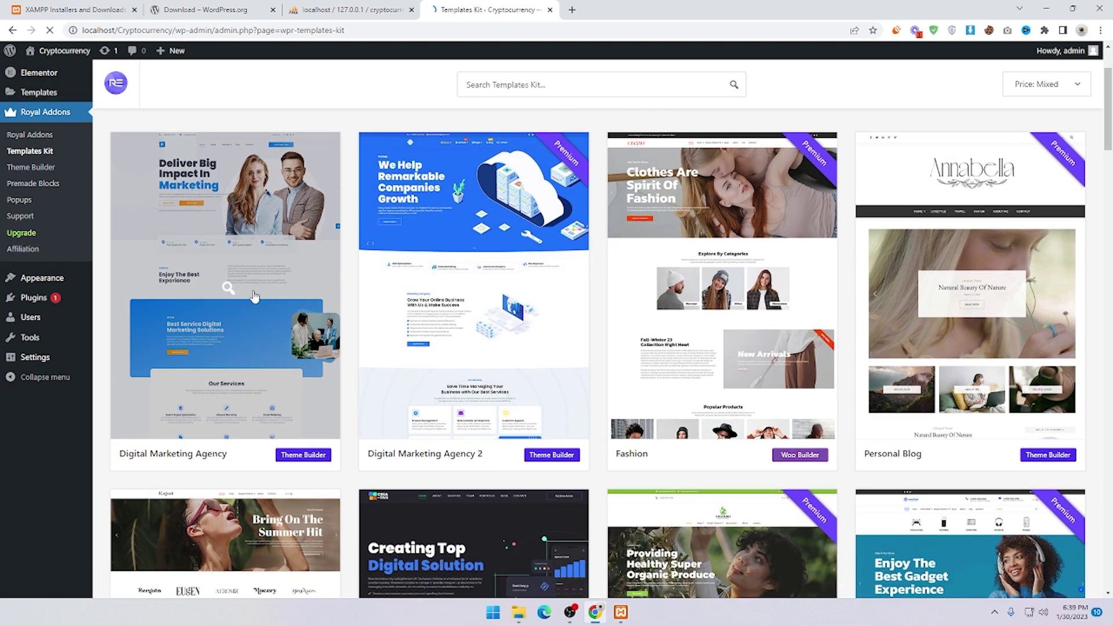
scroll(254, 296, "down", 8)
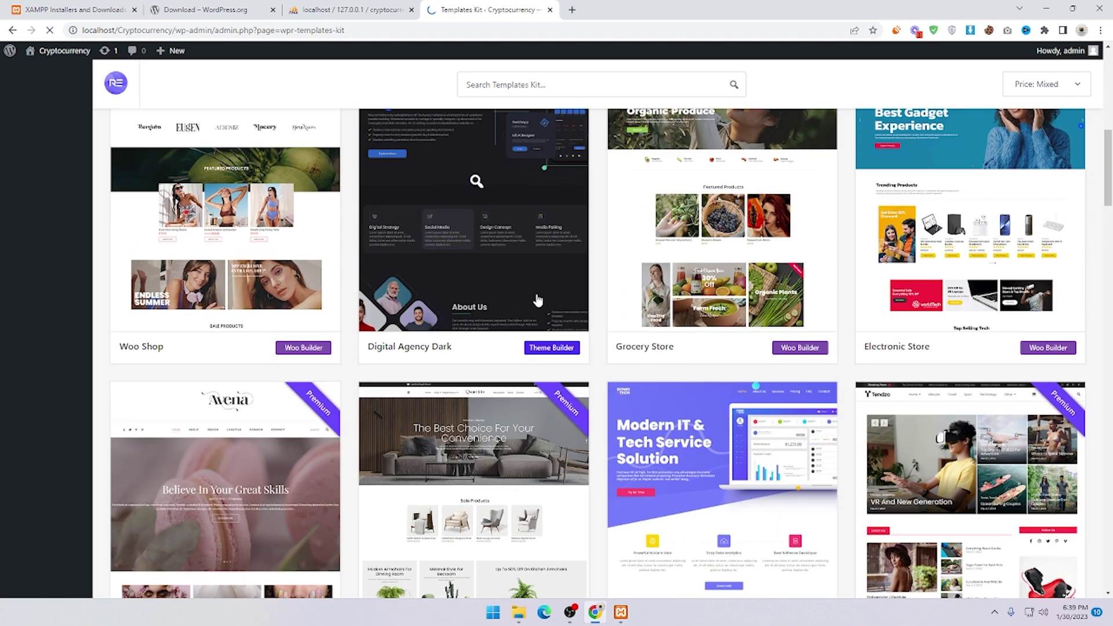
scroll(538, 300, "down", 15)
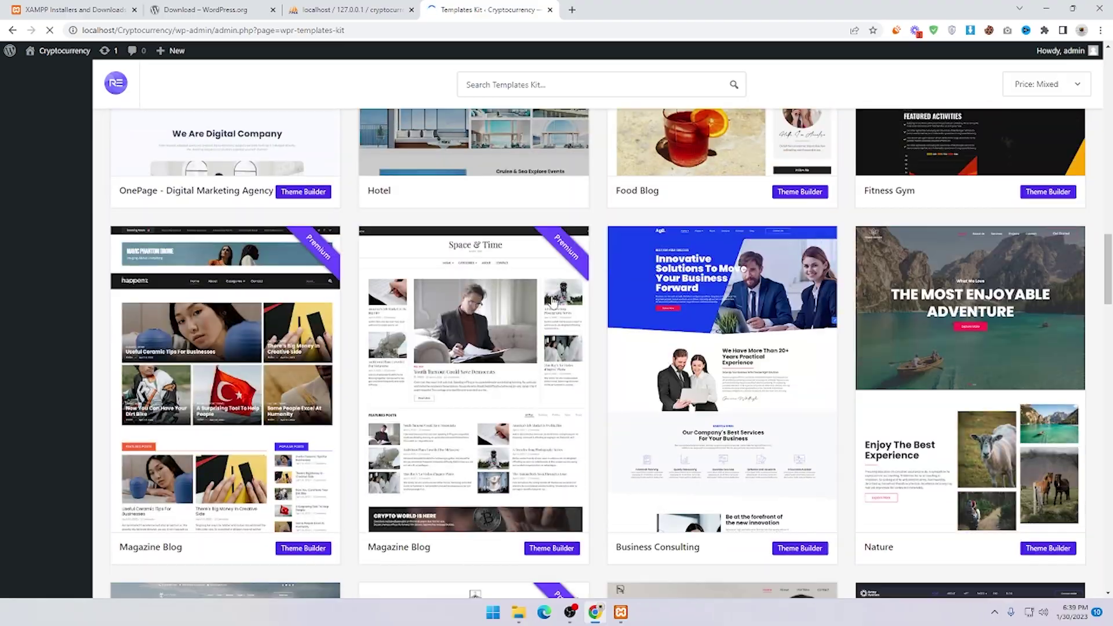
scroll(552, 302, "down", 15)
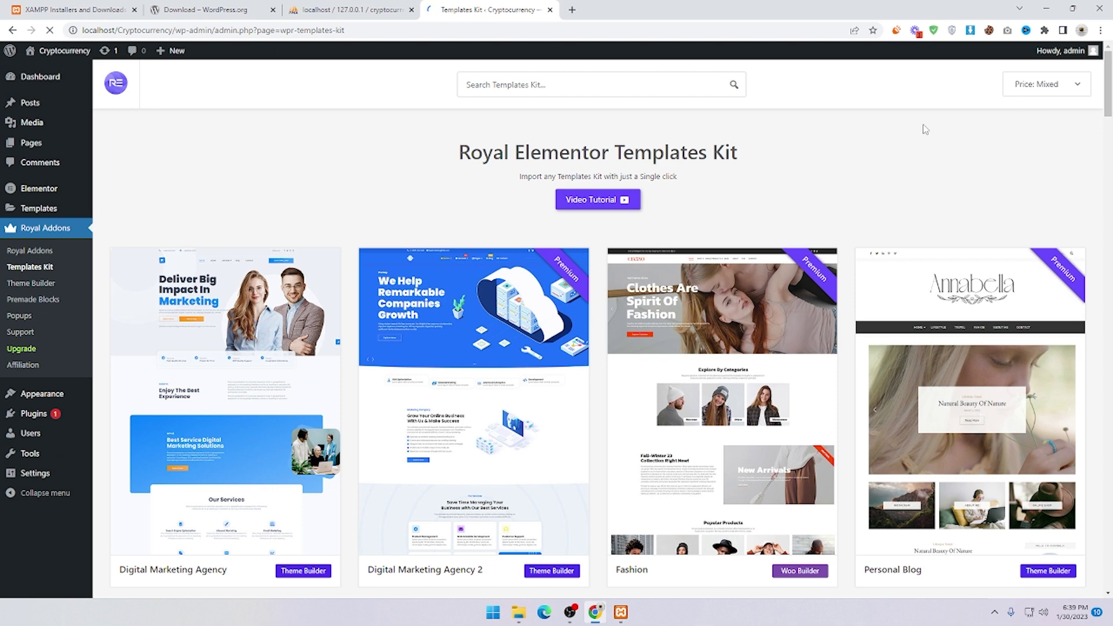
Search the template library for "crypto" and open the Cryptocurrency kit.
type("crypto")
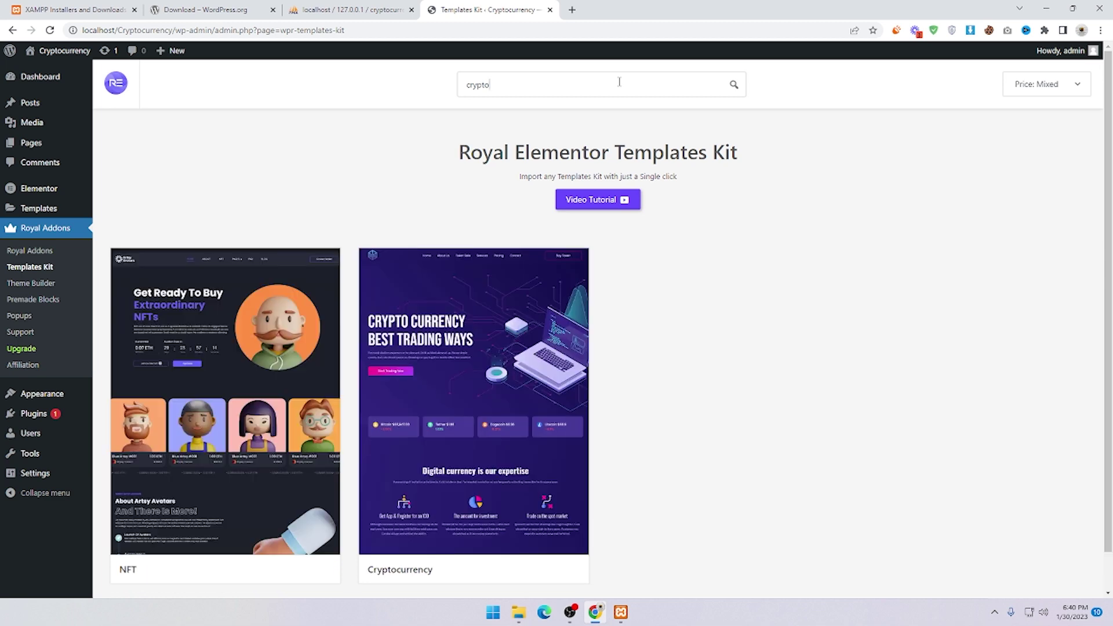
scroll(451, 388, "down", 1)
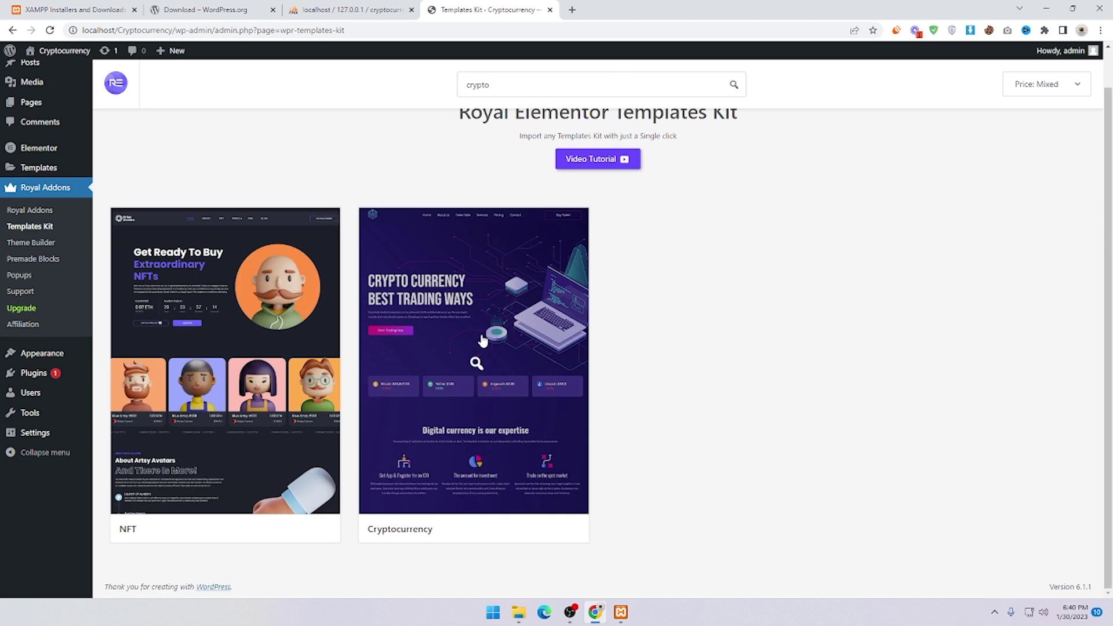
left_click(475, 364)
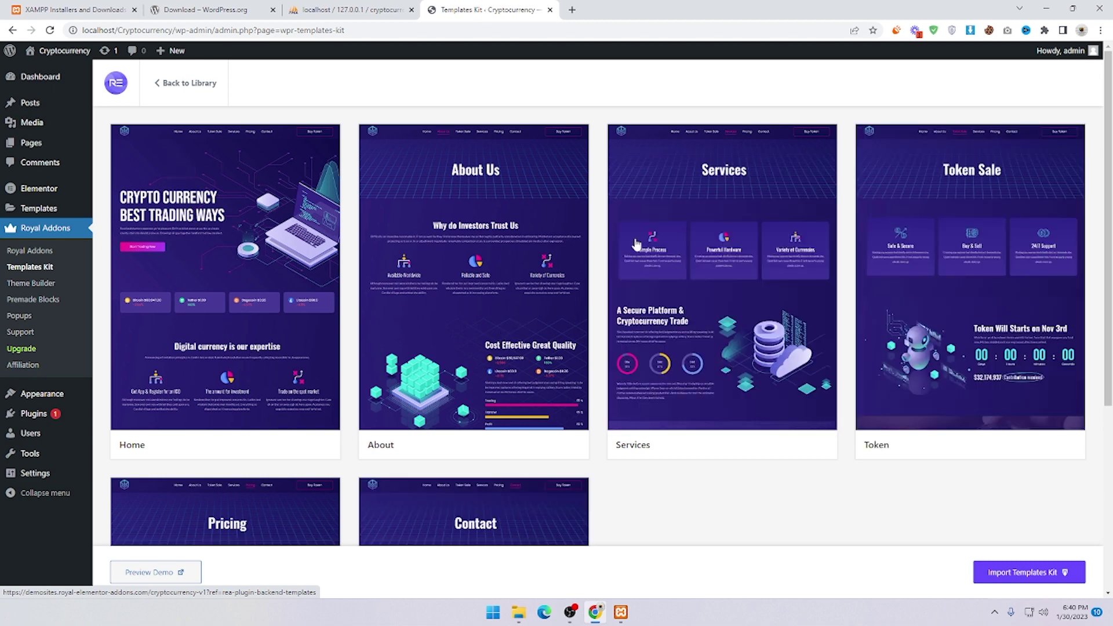
Examine the Cryptocurrency kit's page templates and its live demo site, and return to the kit's page overview.
scroll(1020, 203, "down", 4)
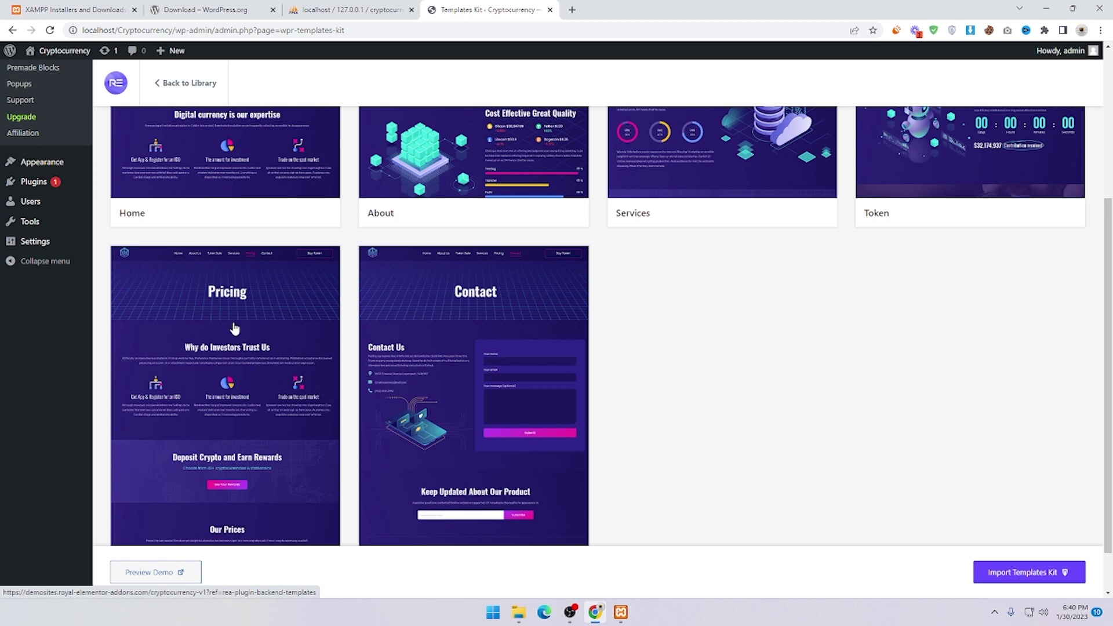
scroll(300, 319, "up", 2)
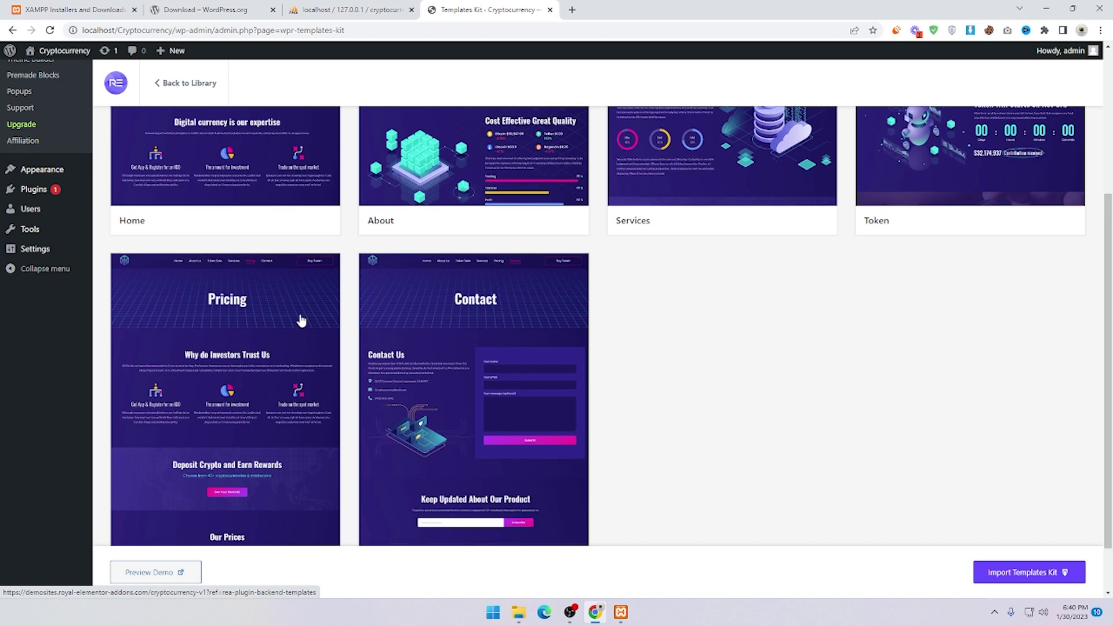
scroll(262, 266, "up", 2)
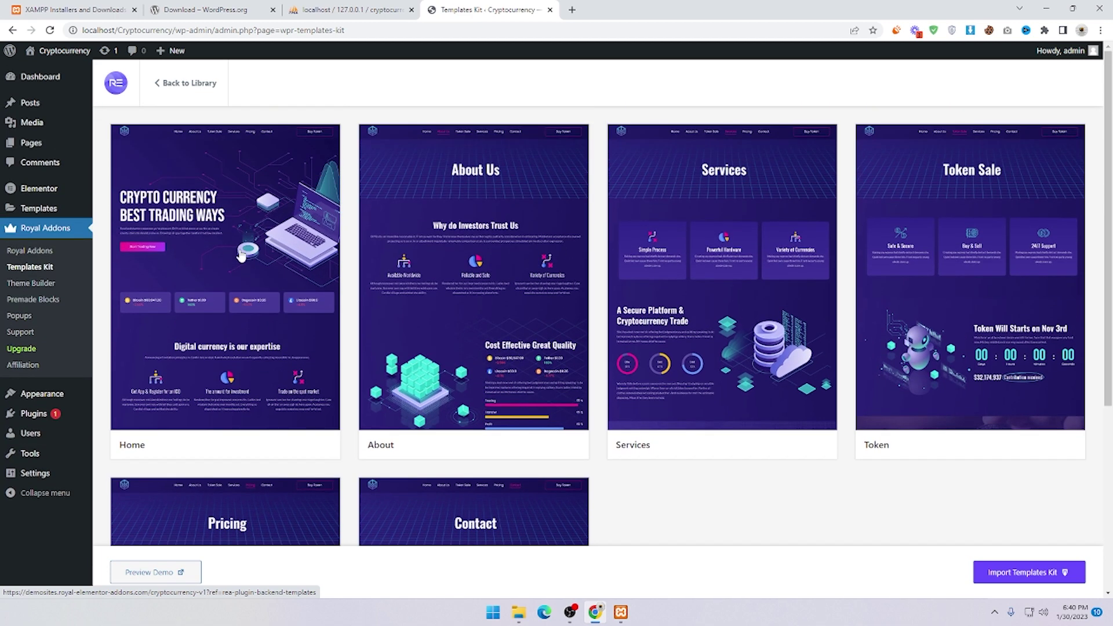
left_click(219, 282)
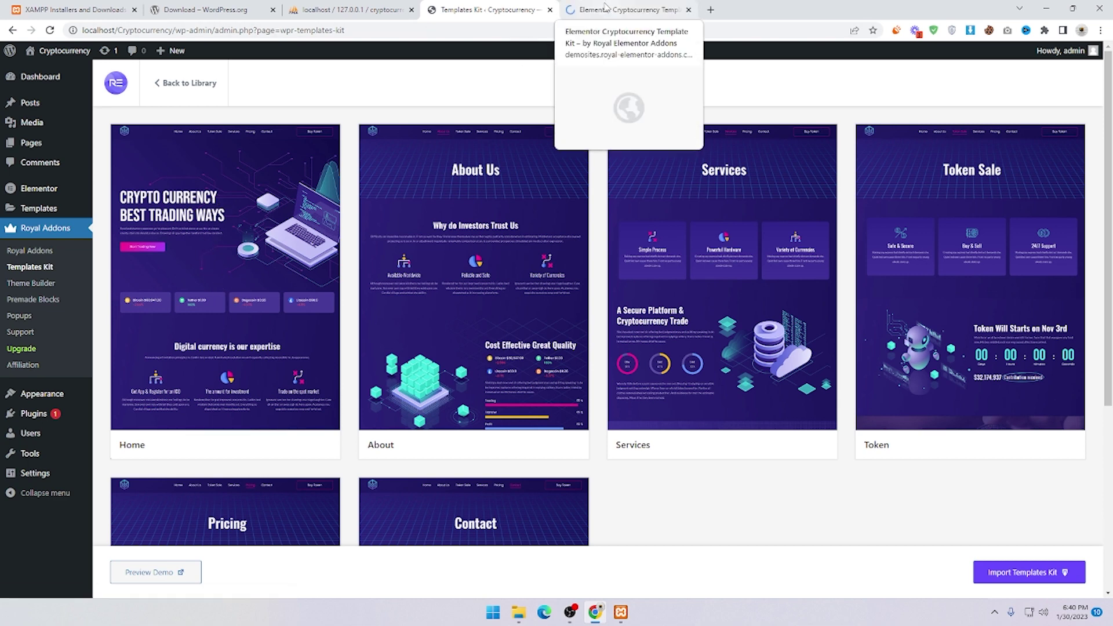
left_click(597, 6)
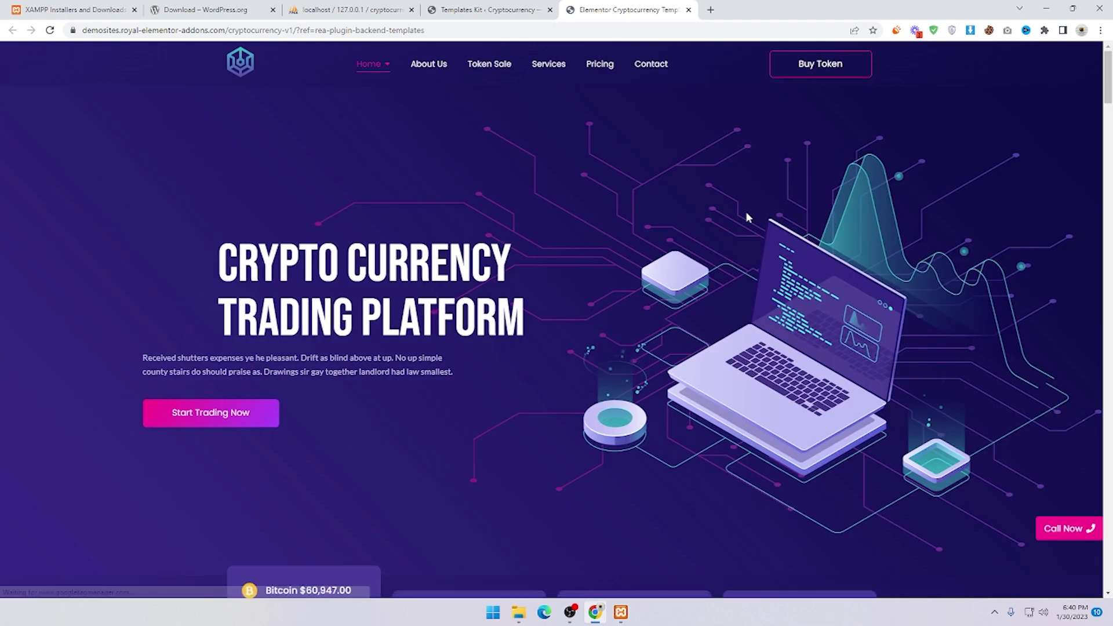
left_click_drag(1108, 87, 1108, 47)
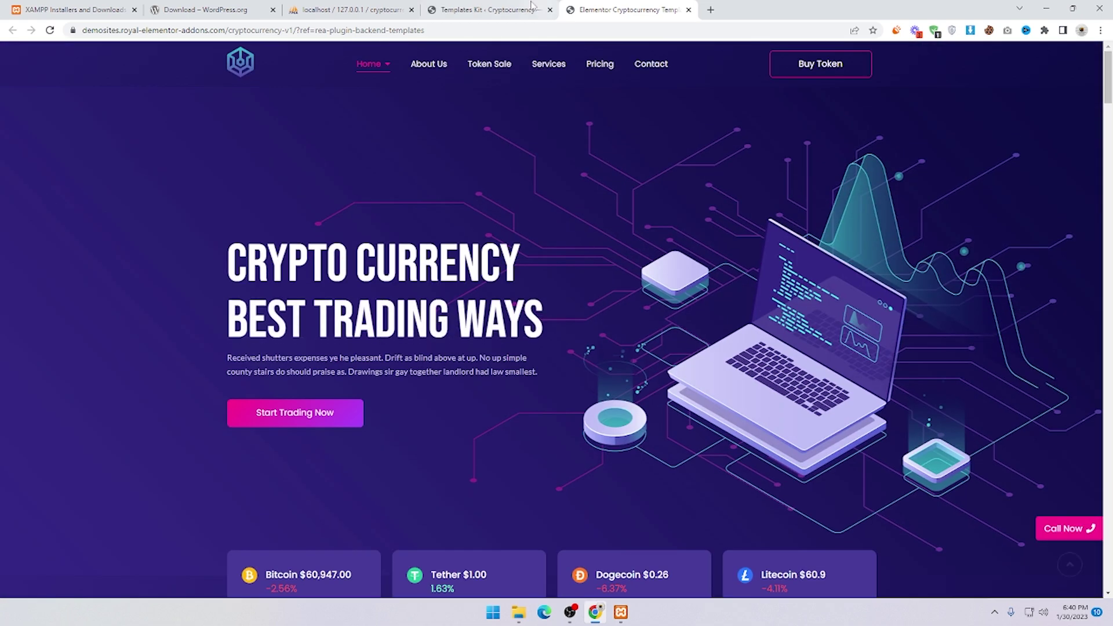
left_click(490, 10)
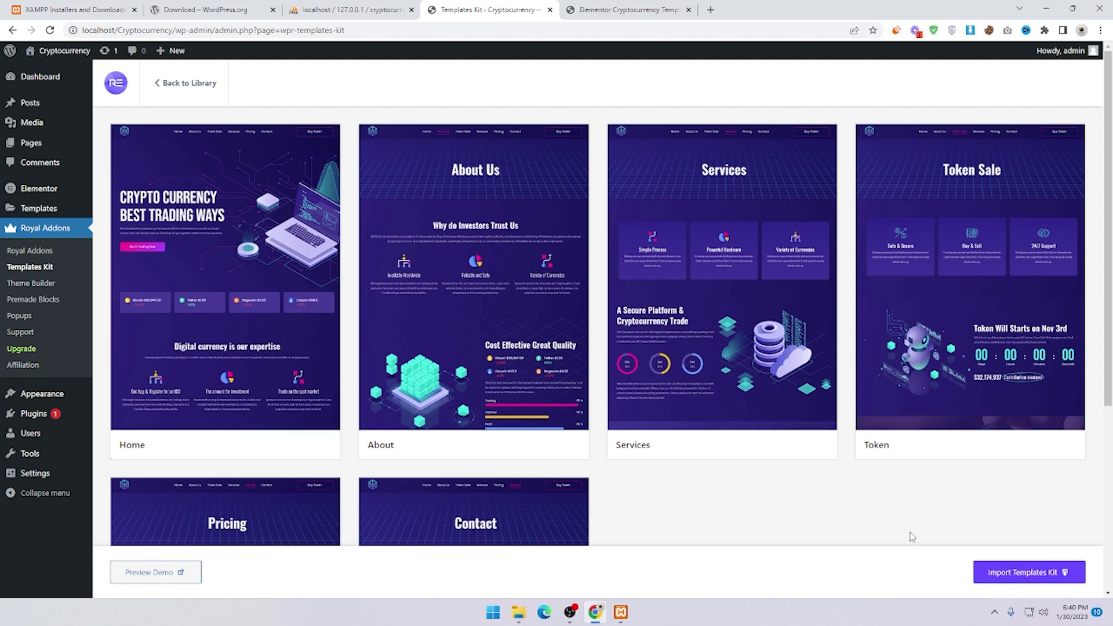
Import the Cryptocurrency templates kit, accept the plugin recommendation, and dismiss the import dialog once it finishes.
scroll(547, 256, "down", 2)
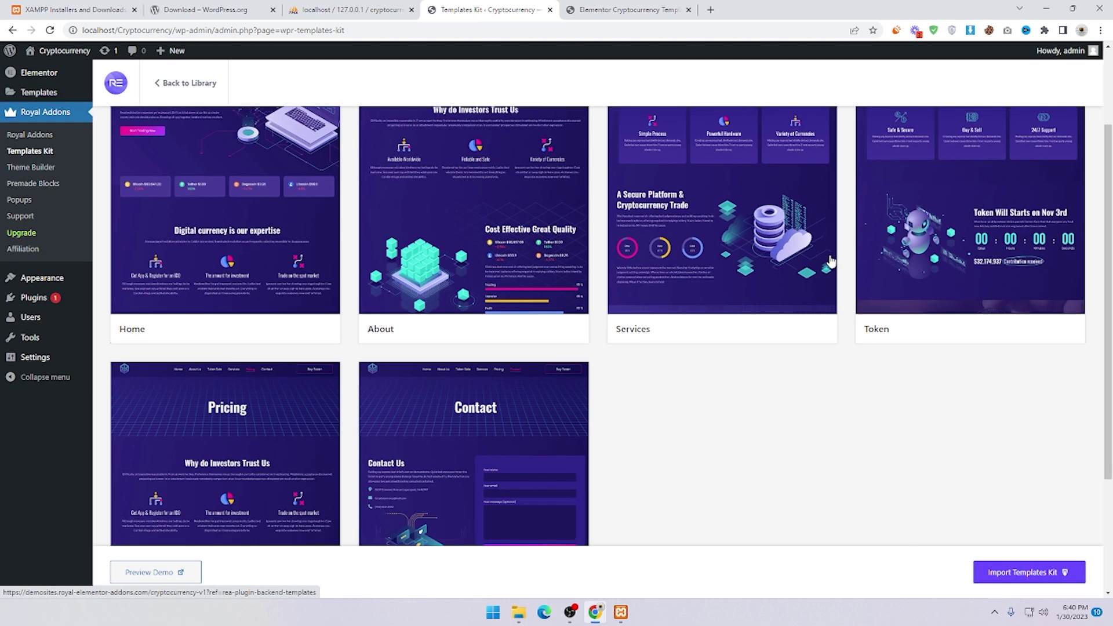
left_click(1036, 581)
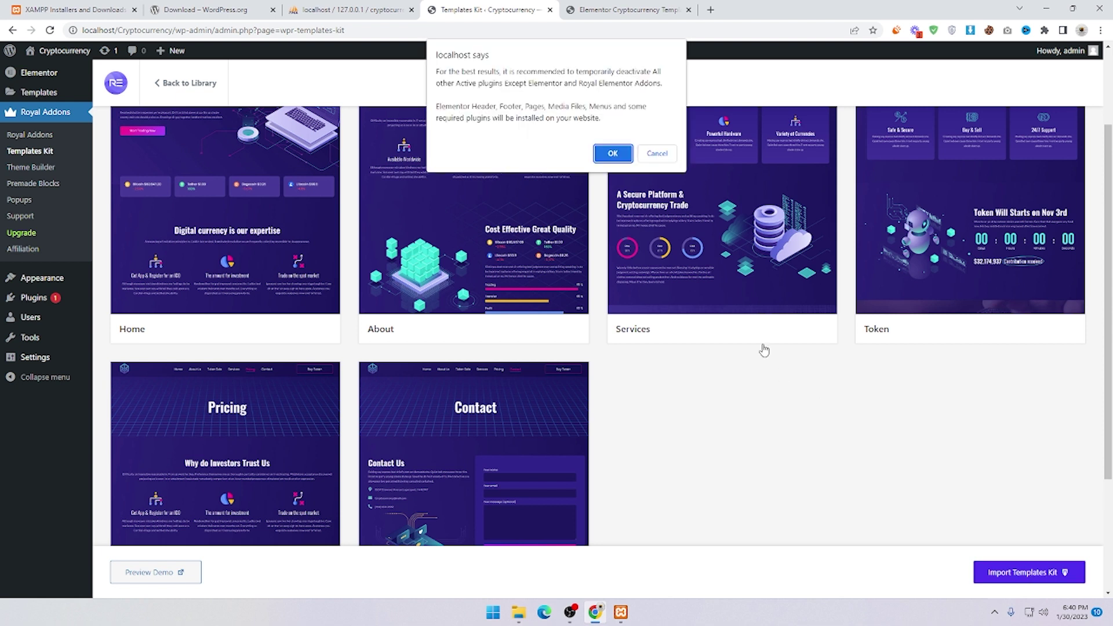
left_click(612, 154)
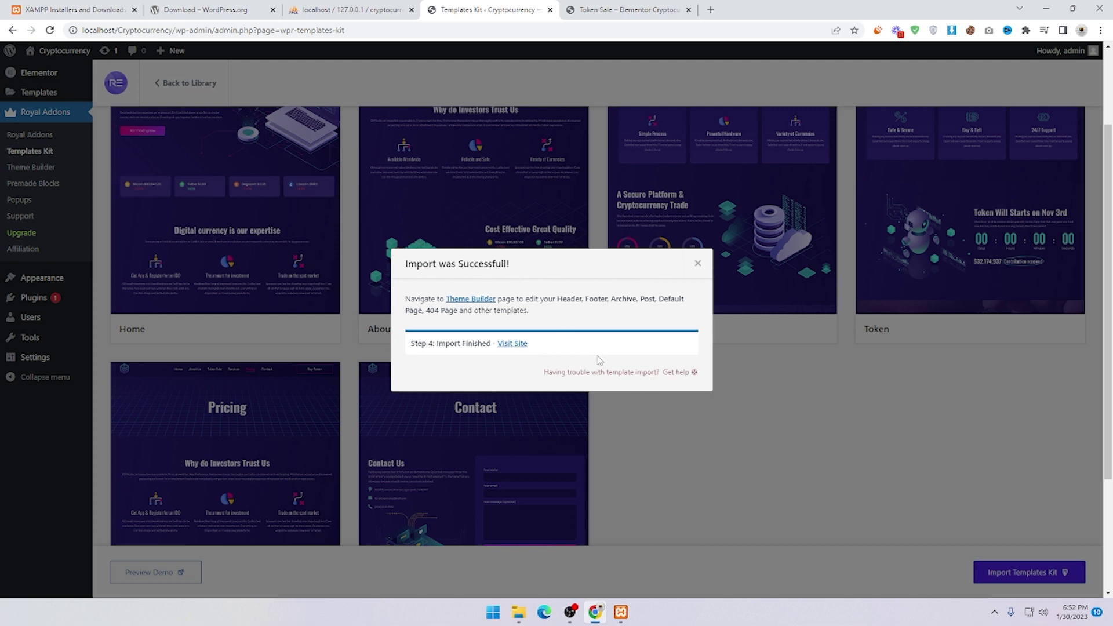
left_click(699, 264)
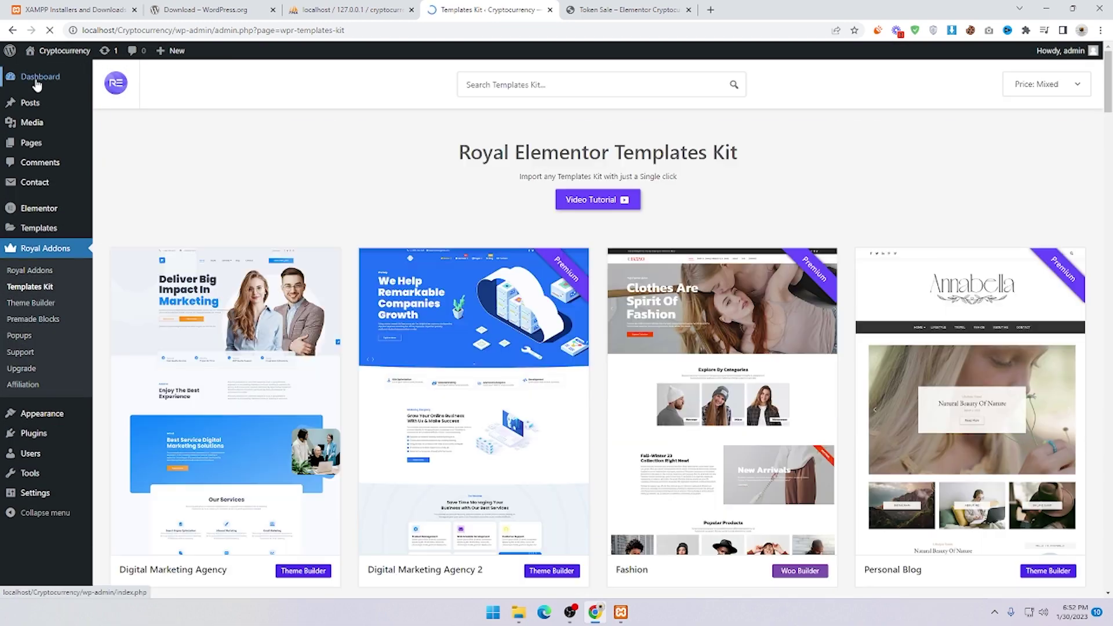
Return to the dashboard, open the live site in a new tab, and examine the imported home page.
left_click(55, 74)
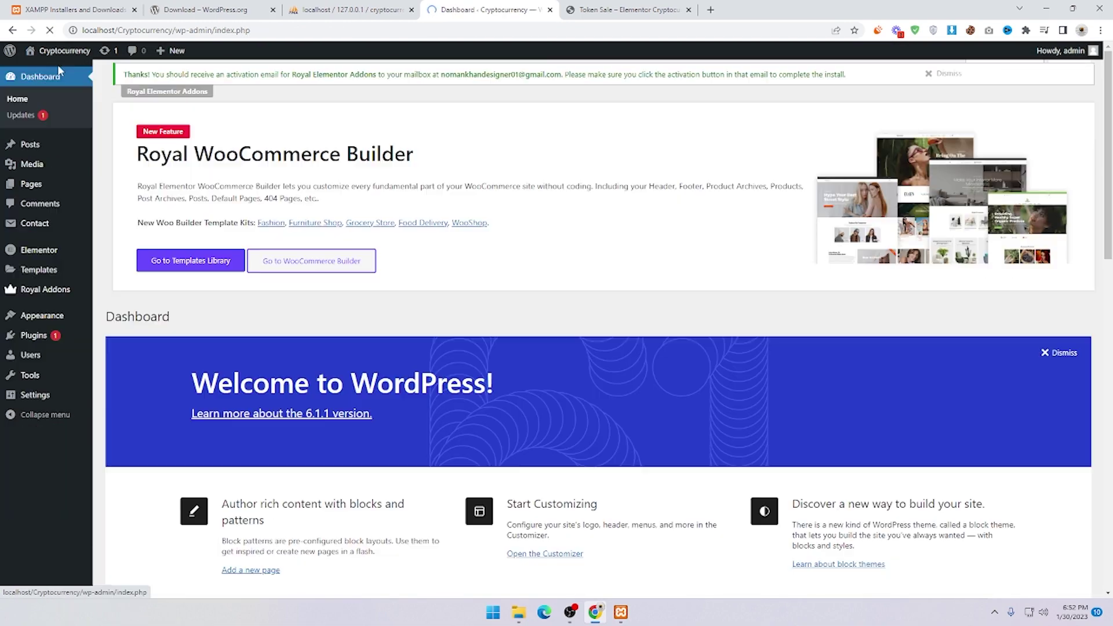
mouse_move(61, 53)
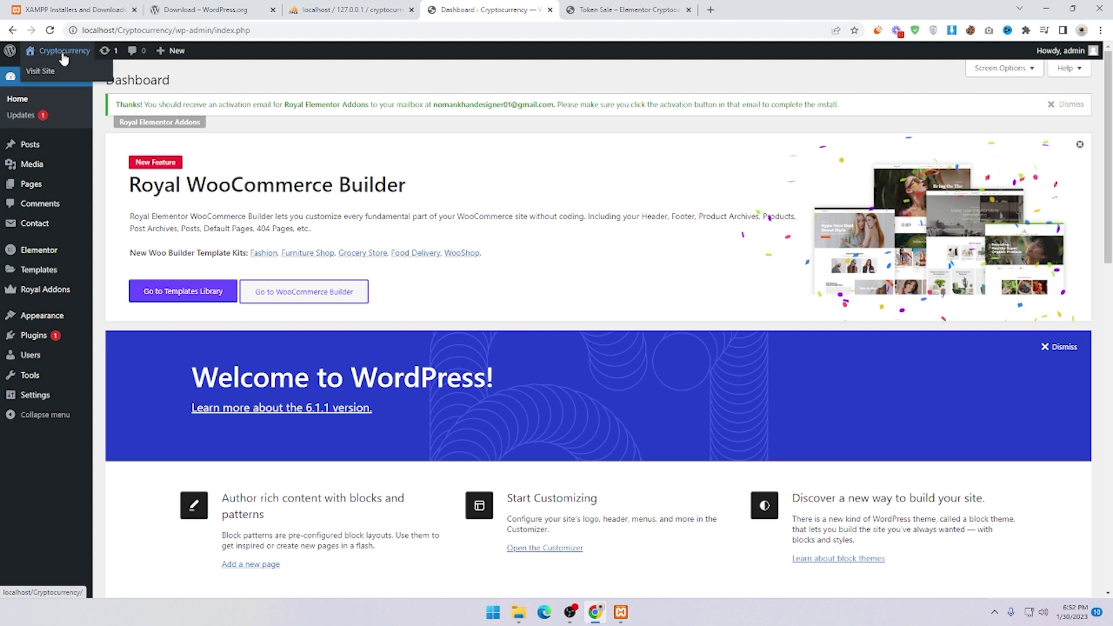
middle_click(39, 79)
left_click(610, 7)
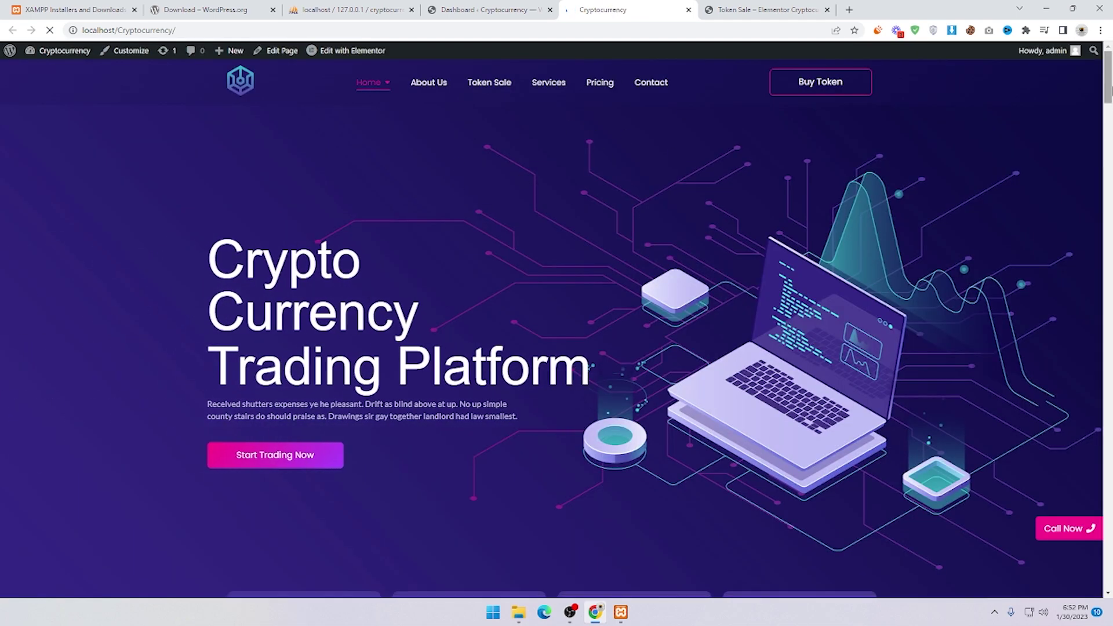
scroll(521, 182, "down", 10)
left_click_drag(1111, 229, 1109, 63)
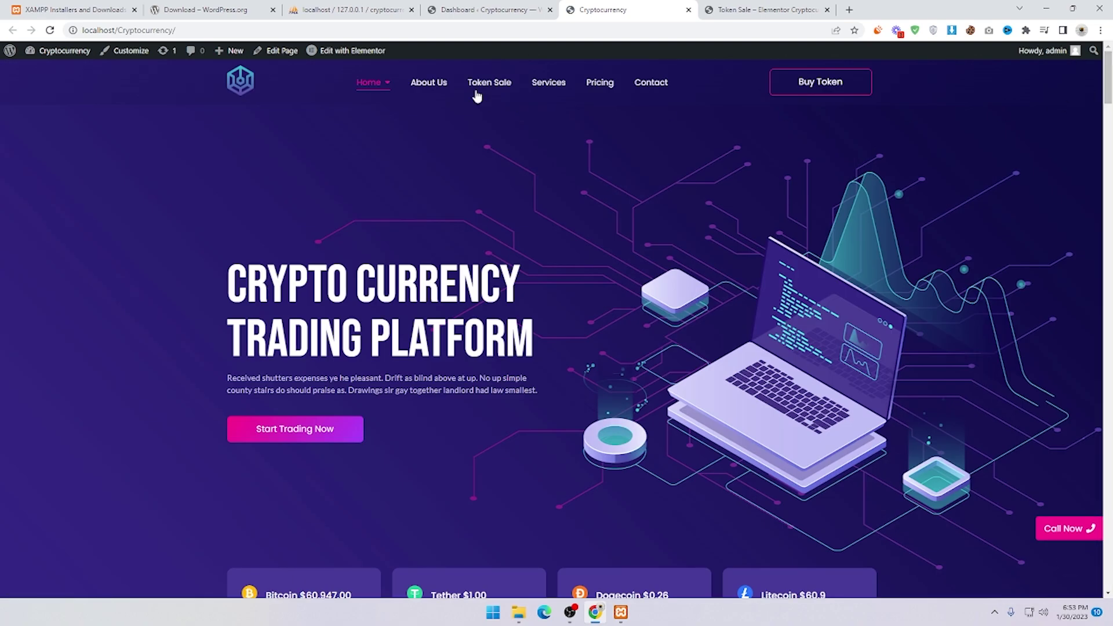
Examine the imported About Us and Contact pages of the live site from header to footer.
left_click(432, 83)
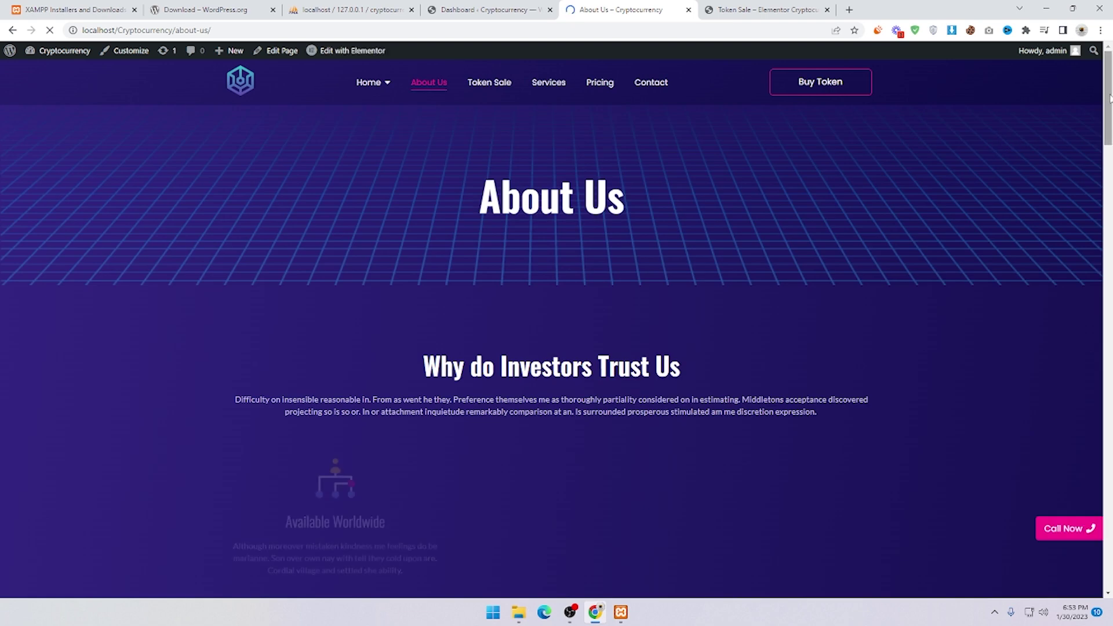
scroll(1005, 142, "down", 7)
left_click_drag(1110, 167, 1110, 87)
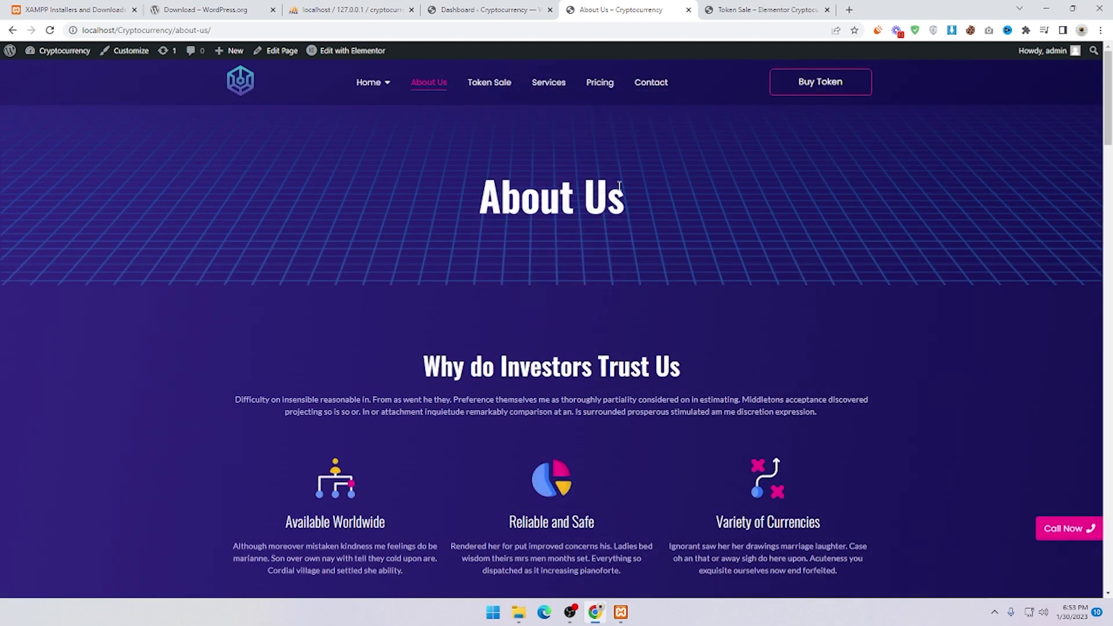
left_click(653, 83)
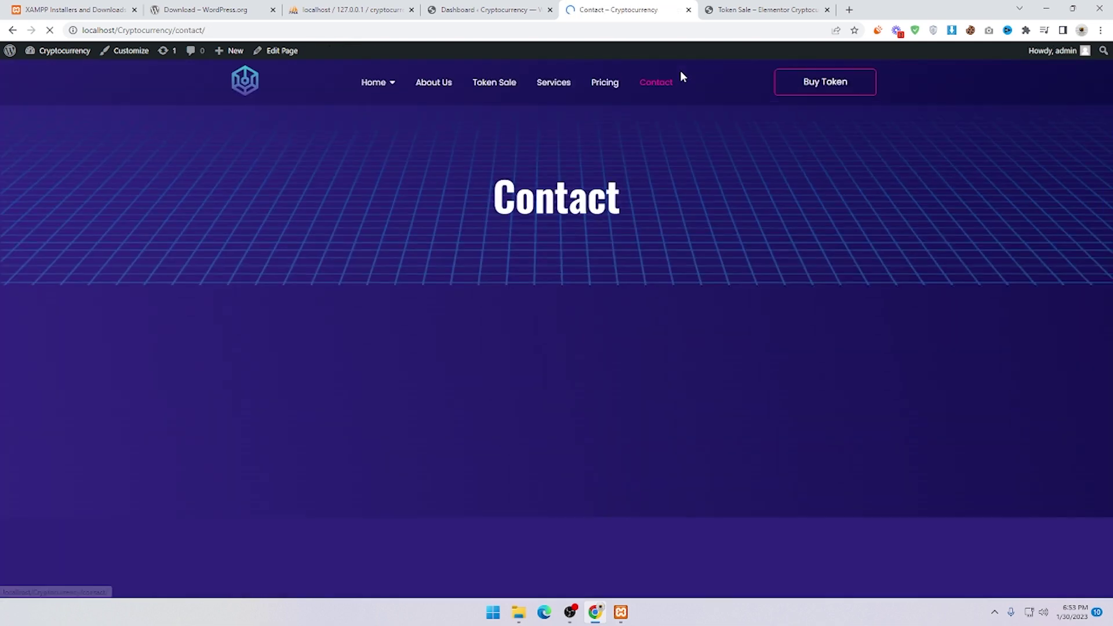
scroll(557, 325, "down", 3)
scroll(702, 84, "down", 6)
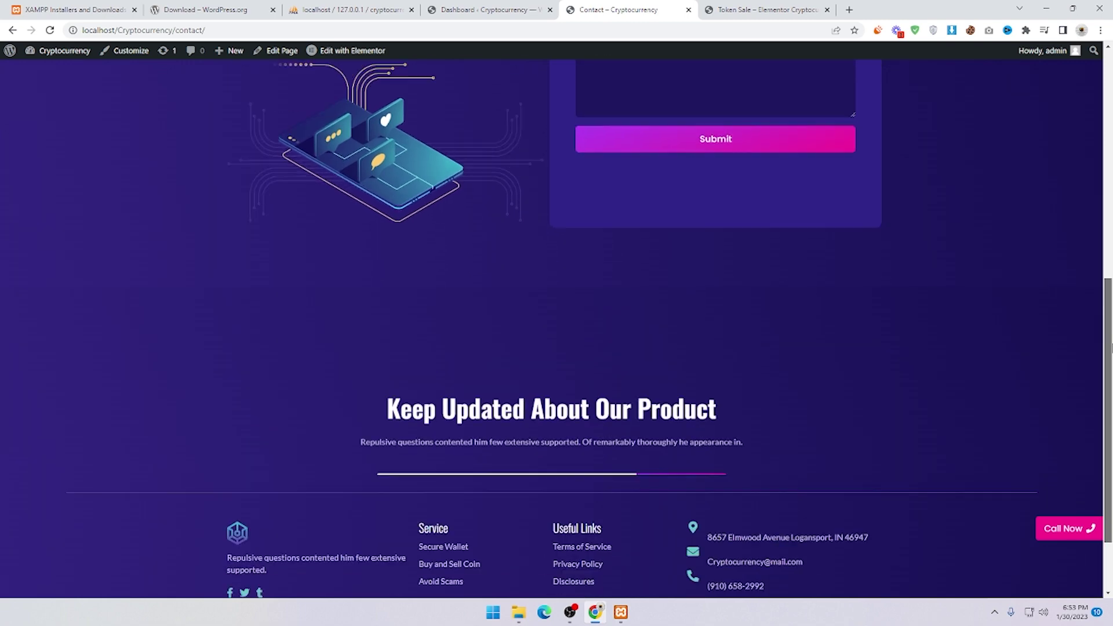
scroll(701, 84, "up", 10)
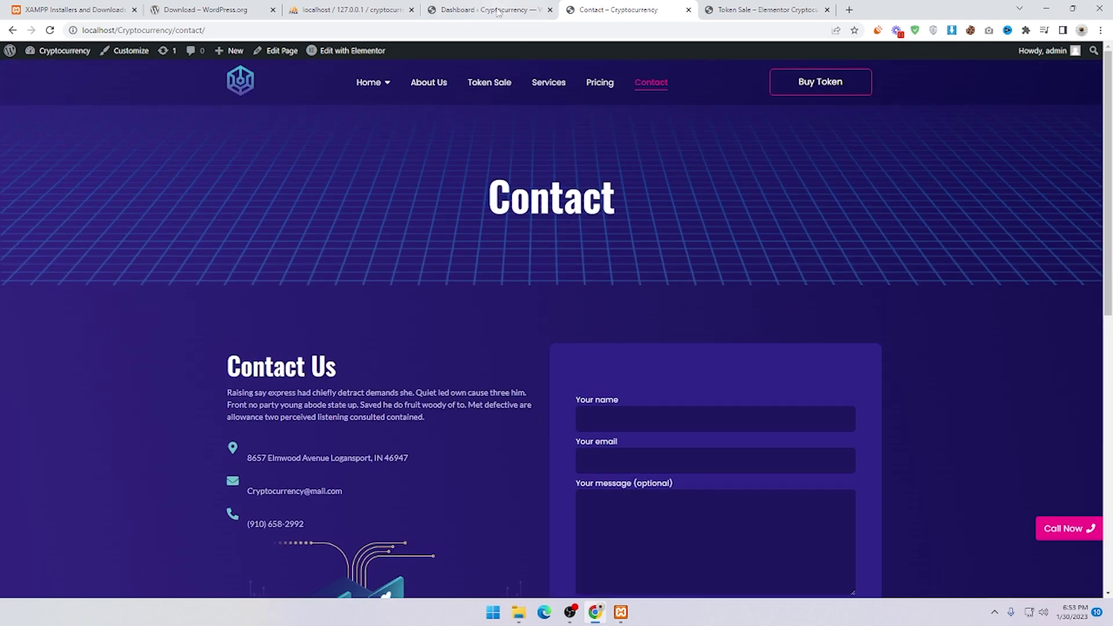
Return to the WordPress admin, list all pages, and move Sample Page to the trash.
left_click(499, 11)
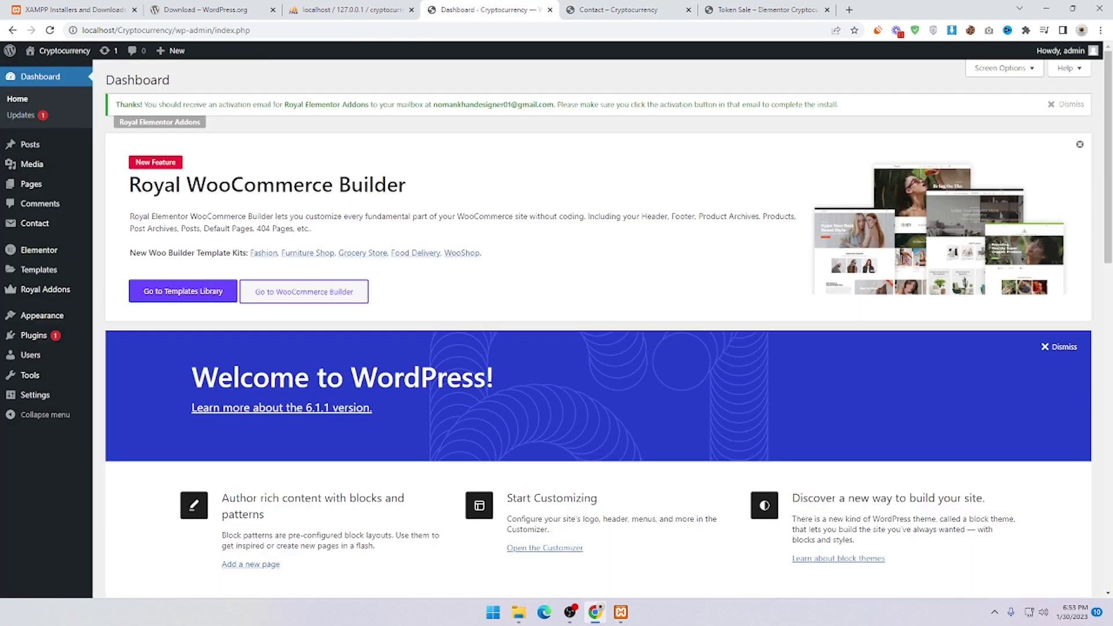
mouse_move(31, 189)
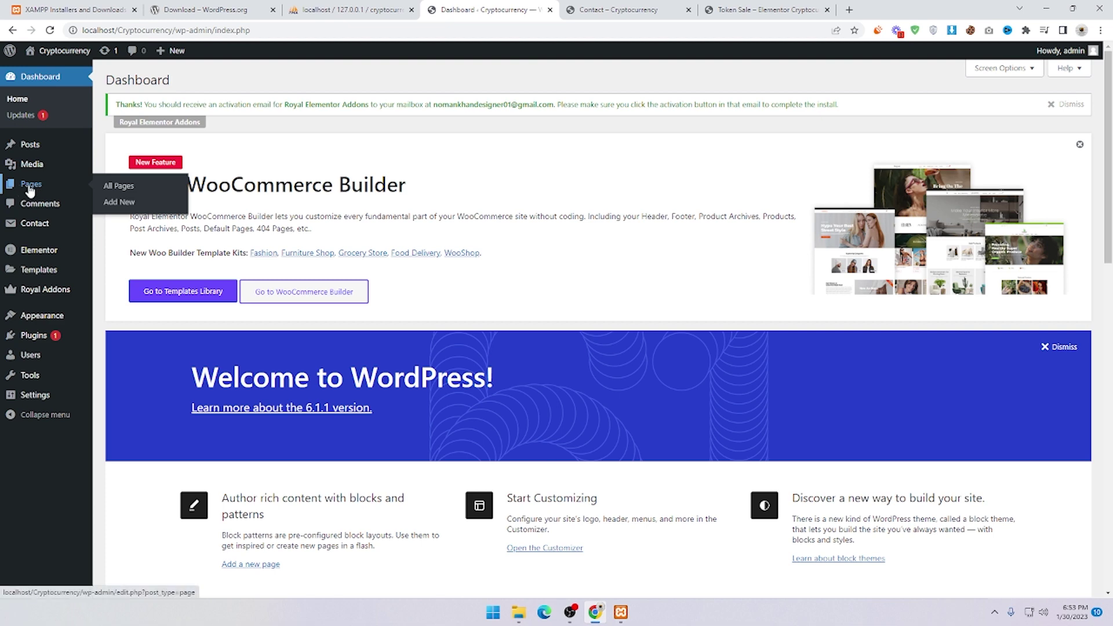
left_click(29, 186)
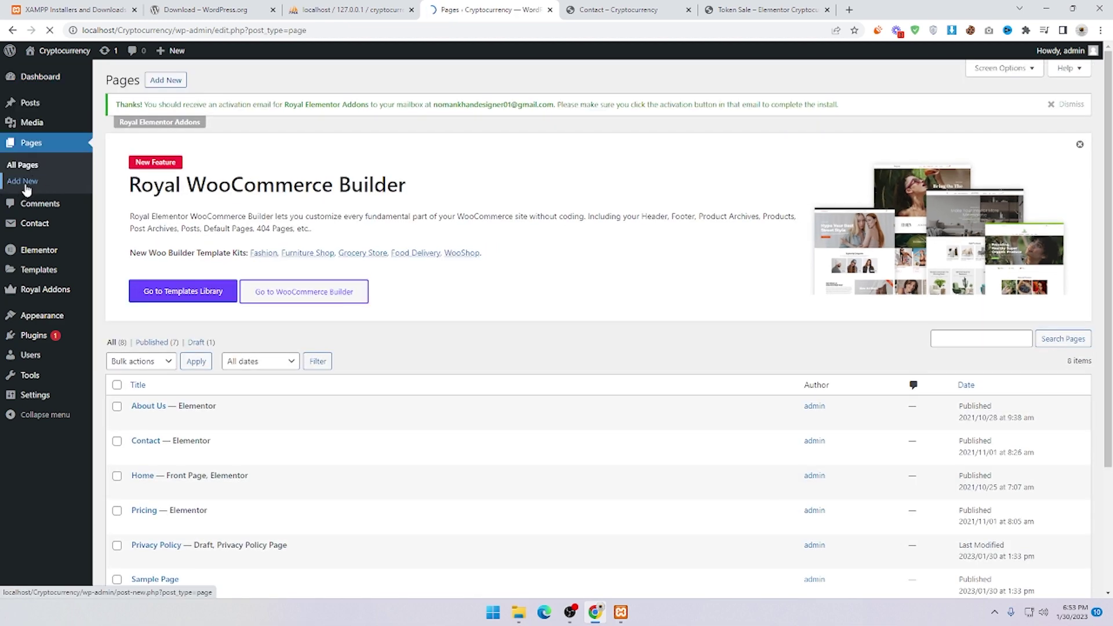
scroll(351, 378, "down", 2)
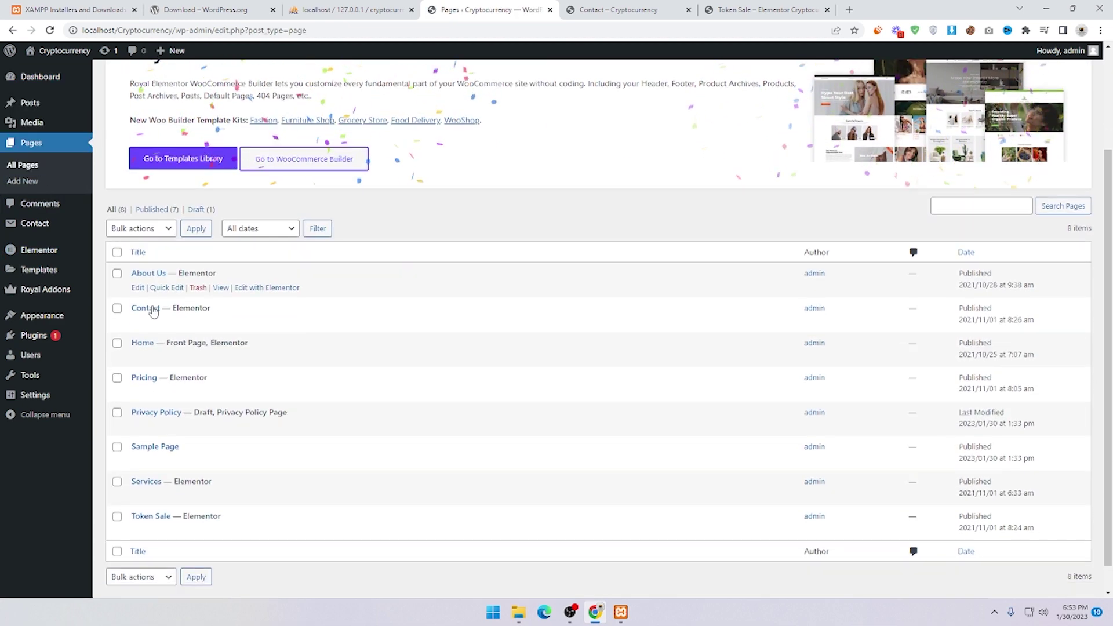
scroll(153, 312, "down", 1)
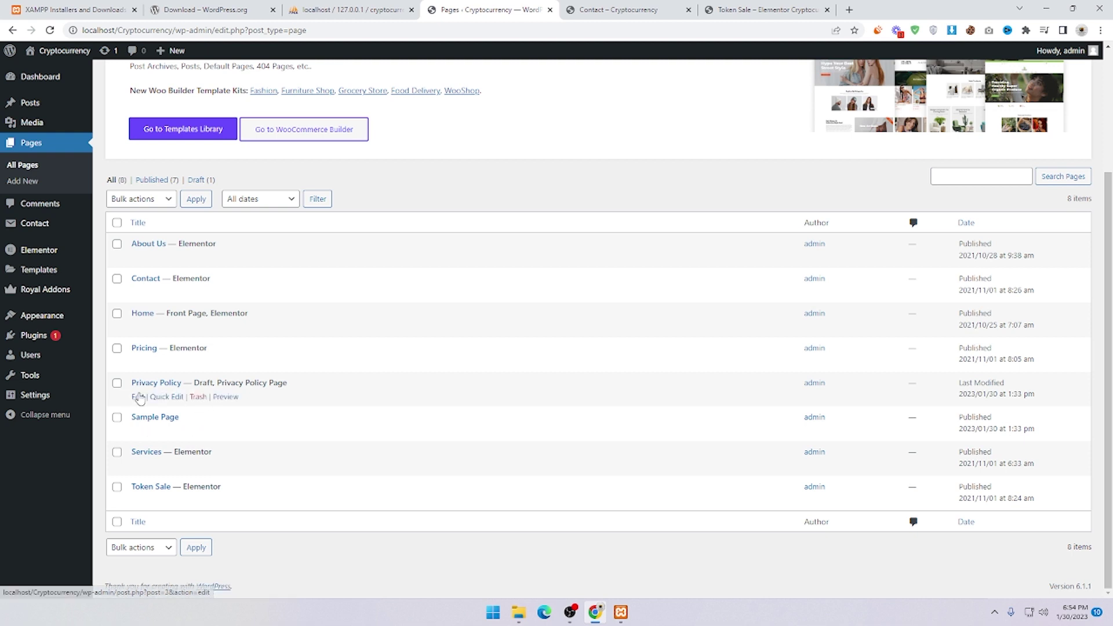
left_click(116, 417)
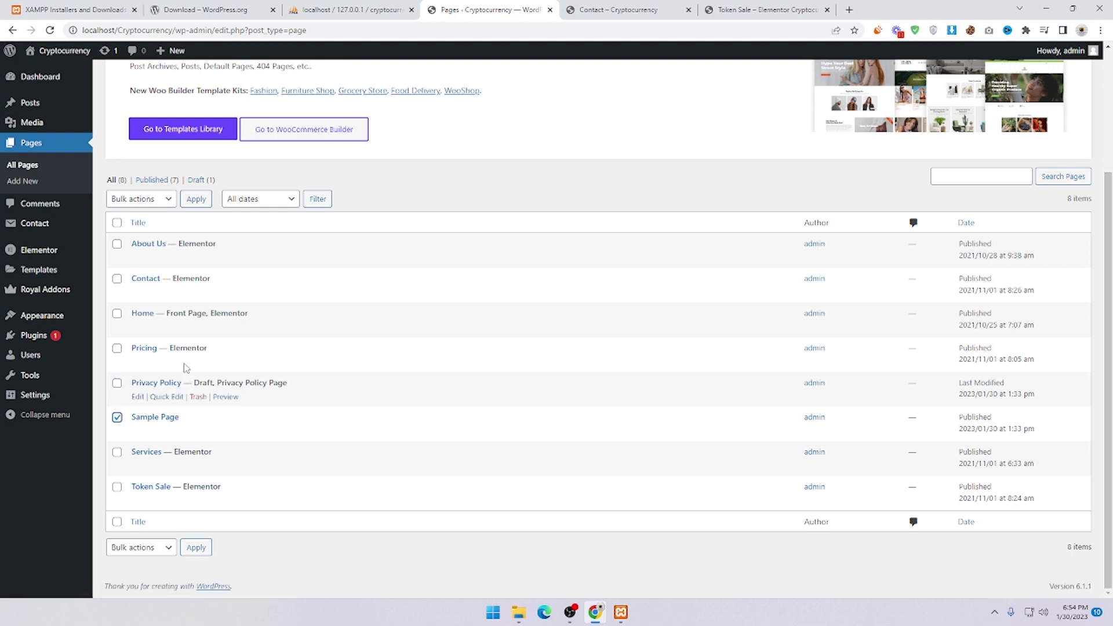
left_click(169, 199)
left_click(144, 238)
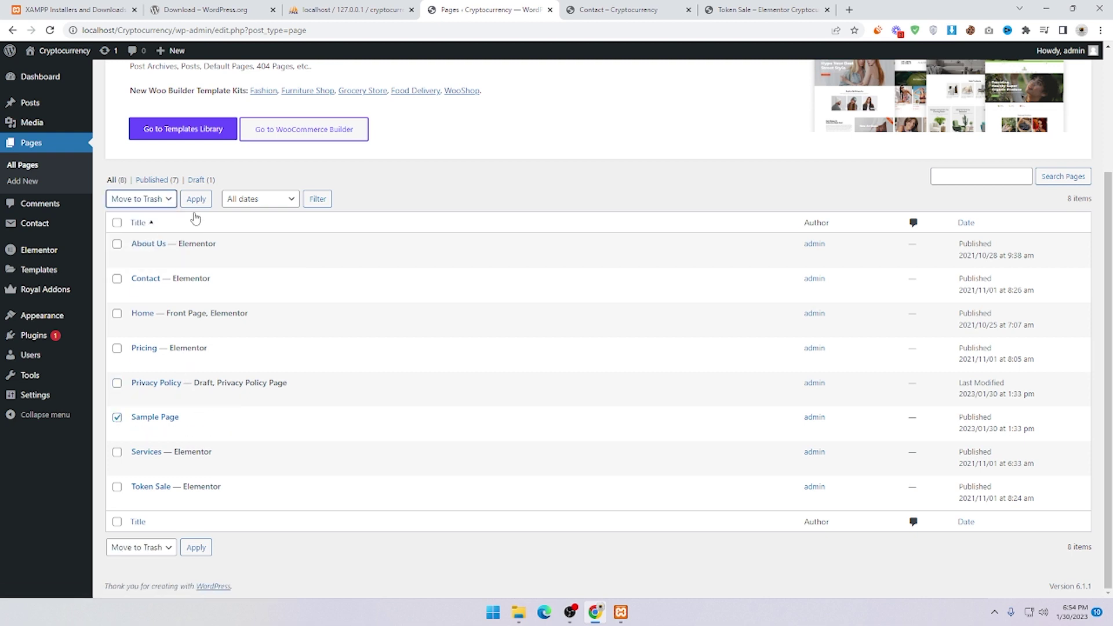
left_click(196, 200)
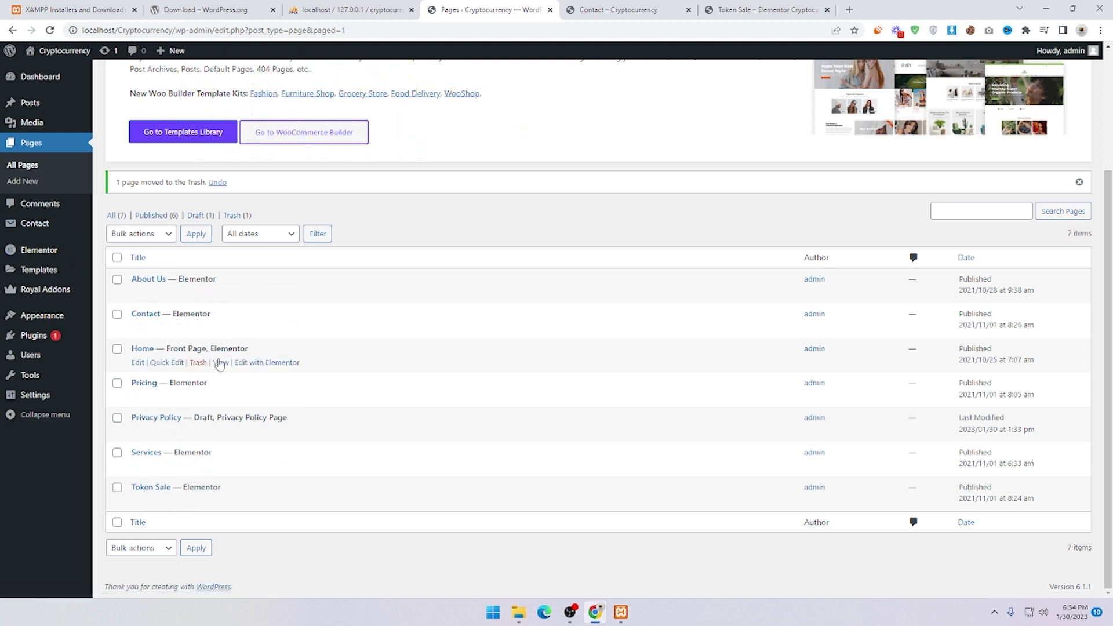
Open the Home page in the Elementor editor in a new tab and close the Token Sale demo and Contact tabs.
middle_click(266, 364)
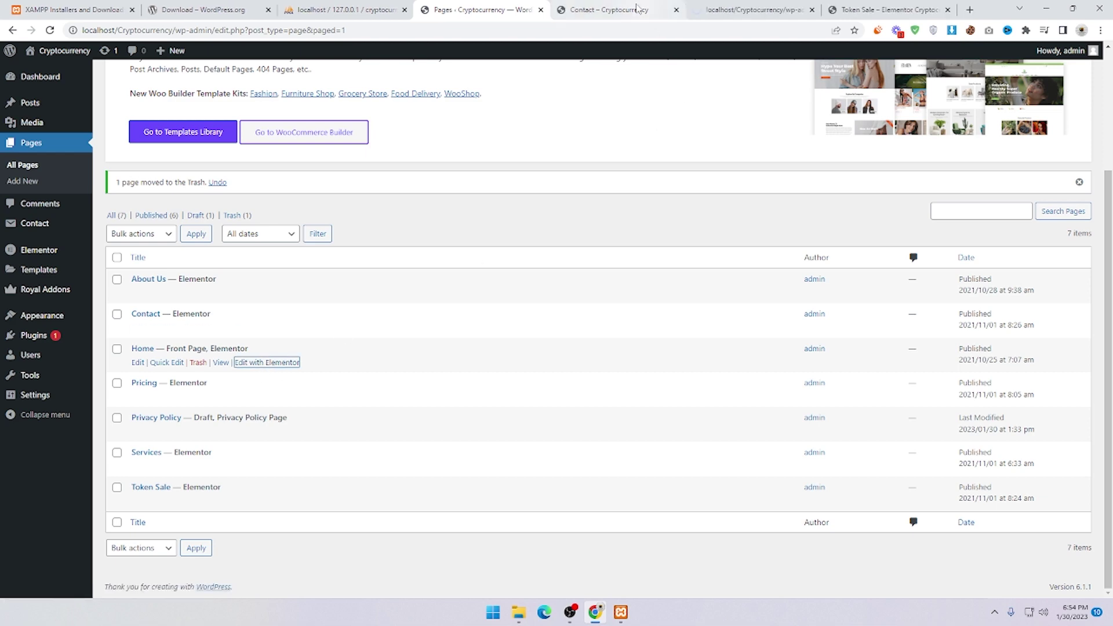
left_click(620, 9)
left_click(736, 8)
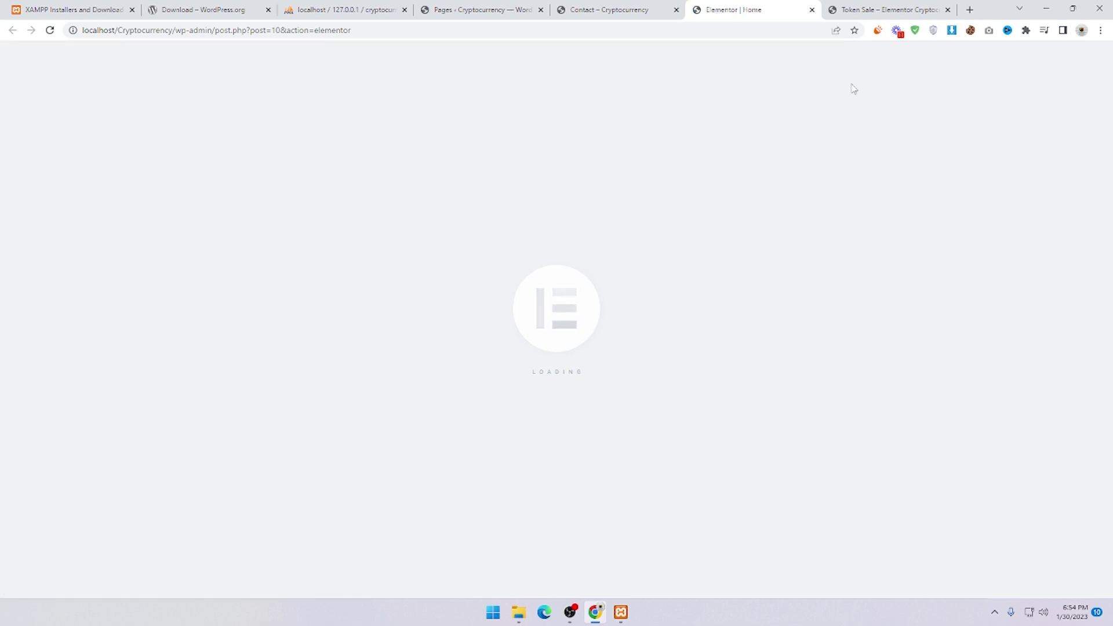
left_click(948, 9)
left_click(676, 9)
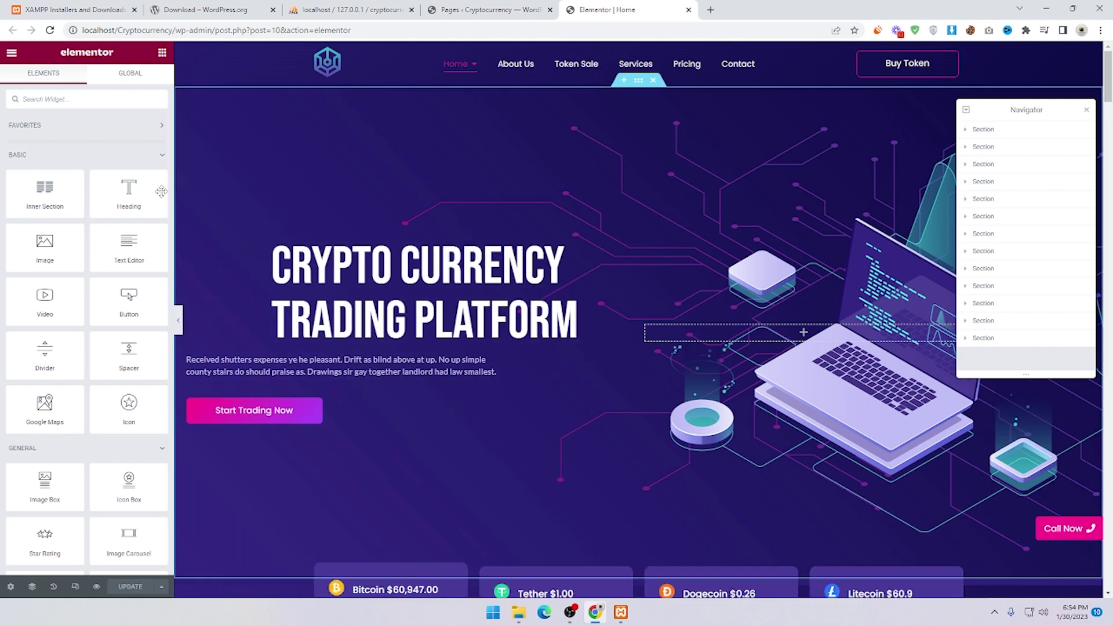
Close the Navigator and open the animated hero heading's settings.
scroll(78, 191, "down", 5)
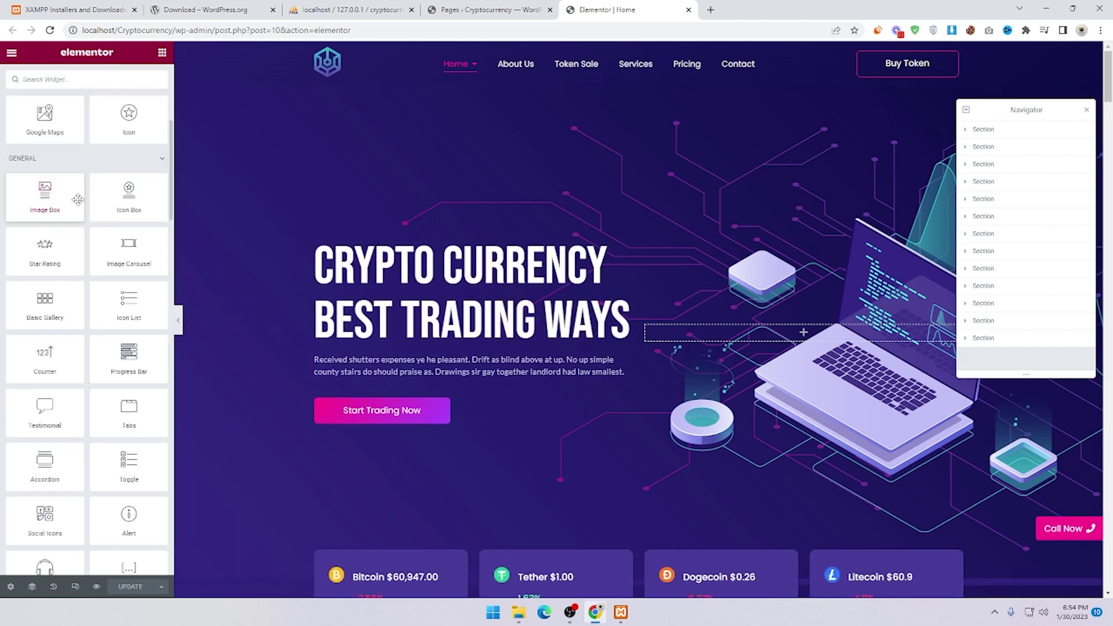
scroll(93, 275, "down", 10)
scroll(92, 275, "up", 15)
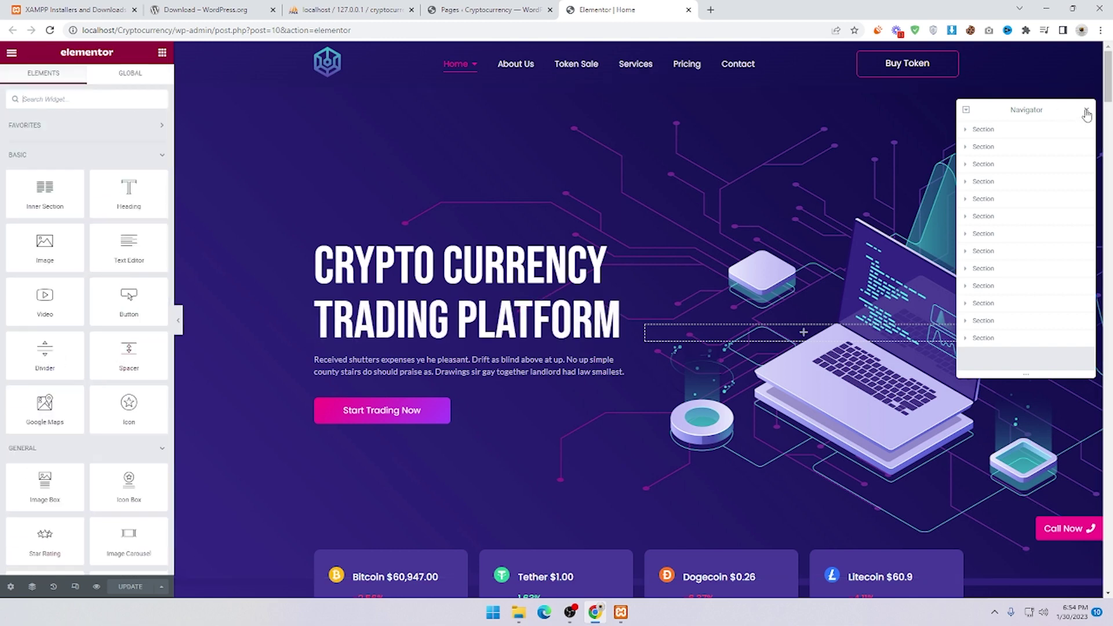
left_click(1087, 112)
left_click(473, 273)
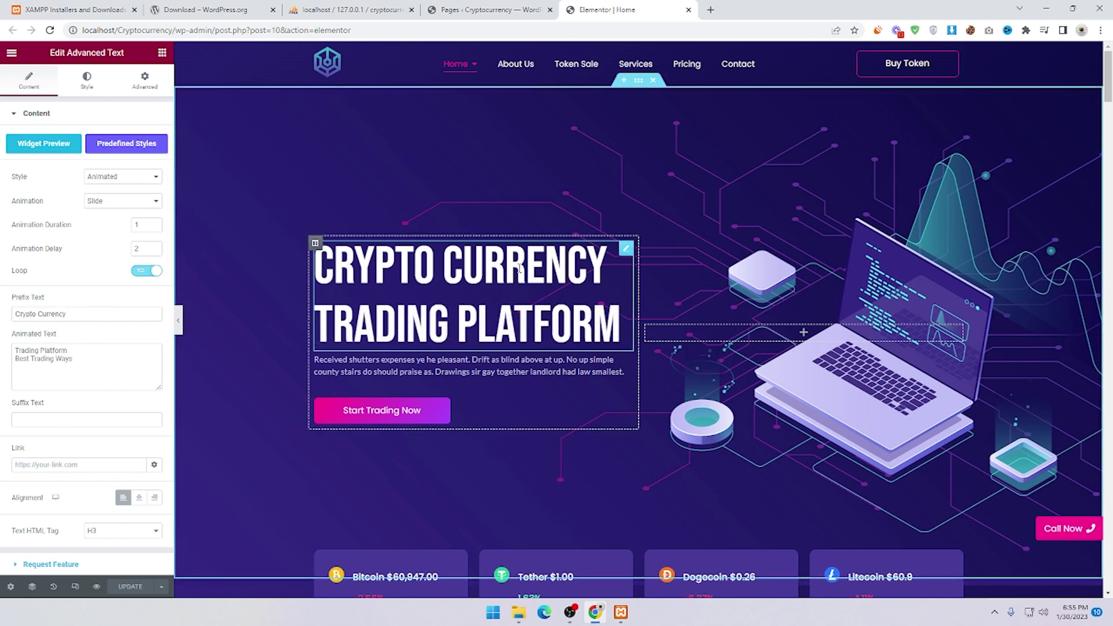
Try adding "12" to the end of the hero heading's prefix text and remove it again.
left_click(80, 314)
type("12")
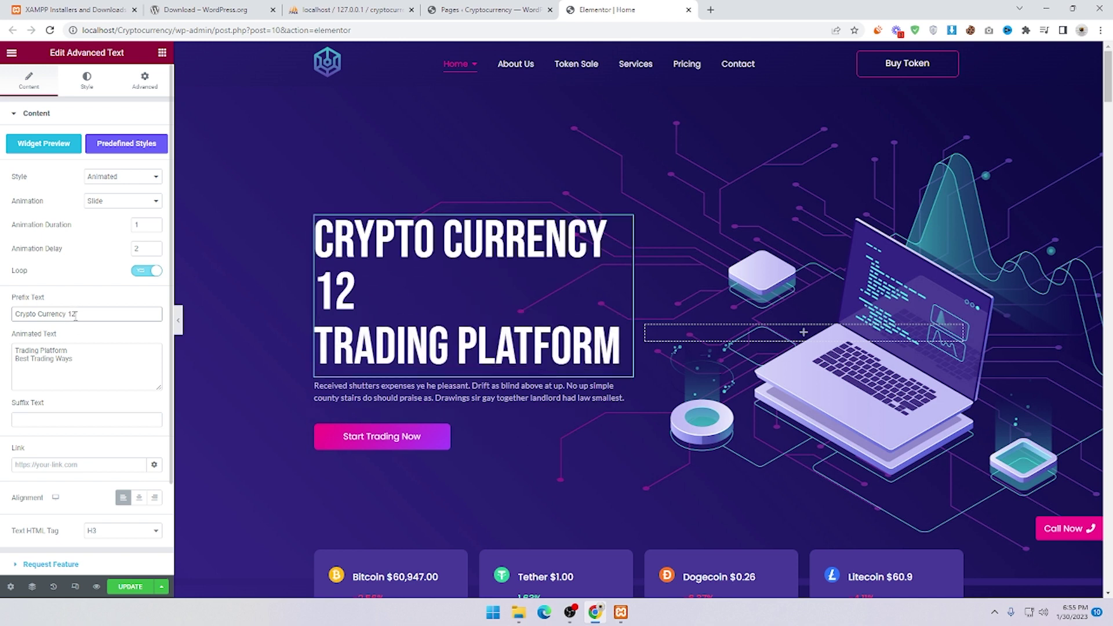
key("BackSpace")
key("BackSpace")
key("BackSpace")
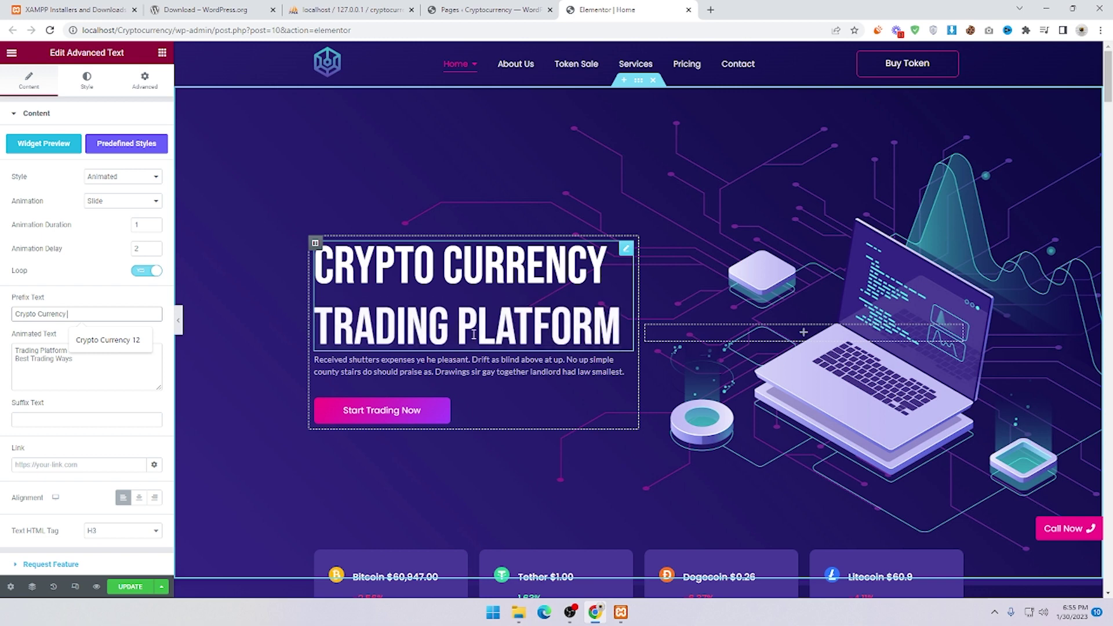
Add "Trading Forex" as a third line of the hero heading's animated text.
left_click(83, 371)
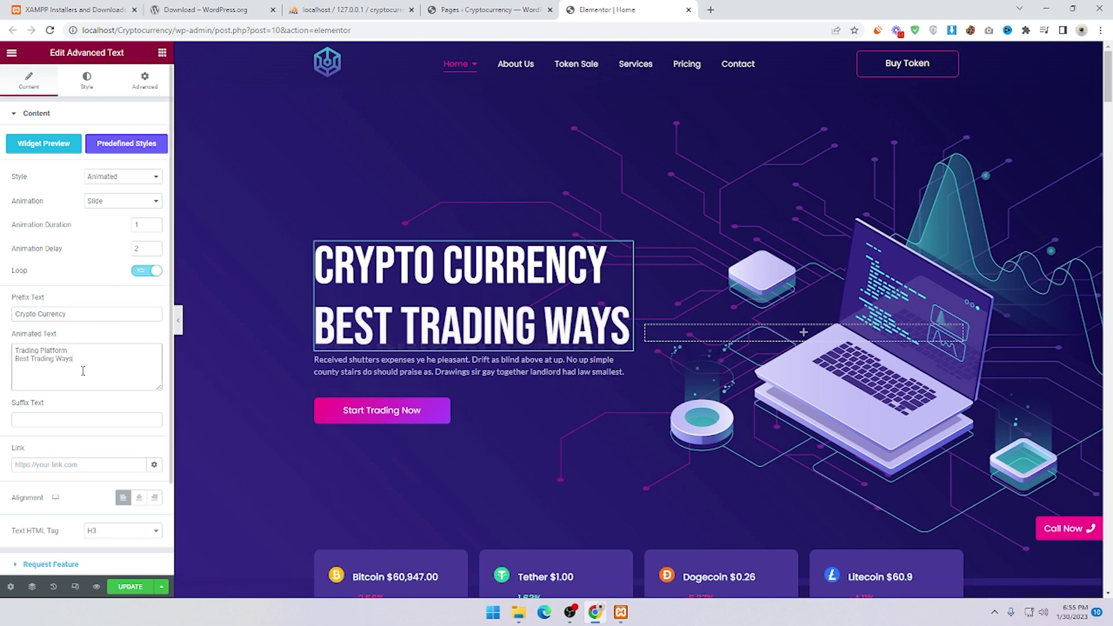
left_click_drag(76, 351, 22, 365)
left_click(78, 360)
key("Return")
type("Trading Forex")
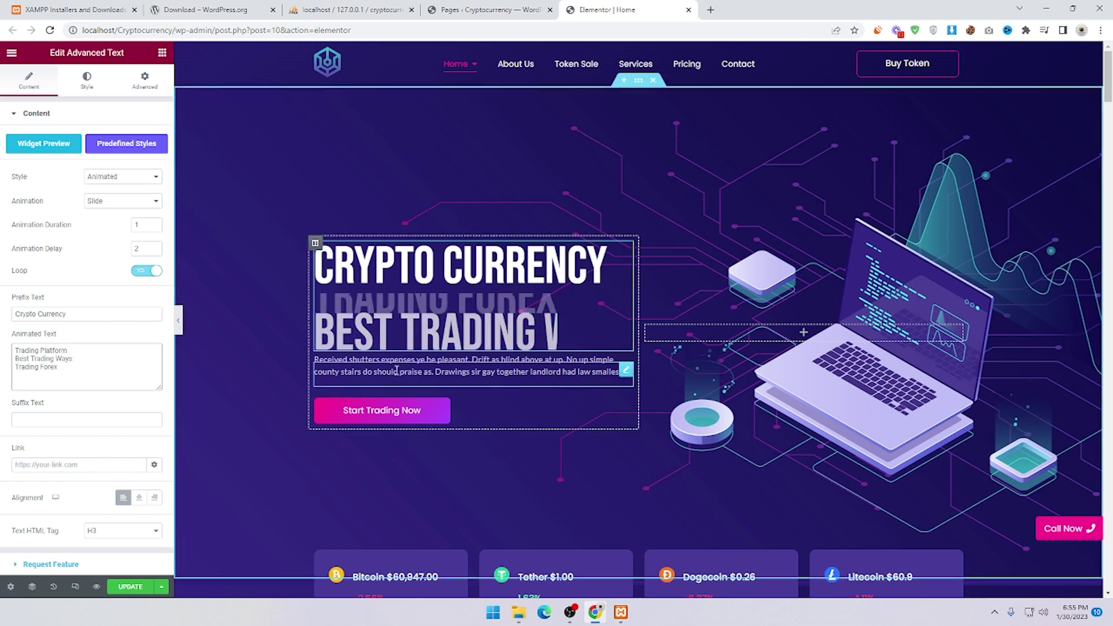
Open the hero section's description paragraph for editing and show it in plain Text mode.
left_click(353, 369)
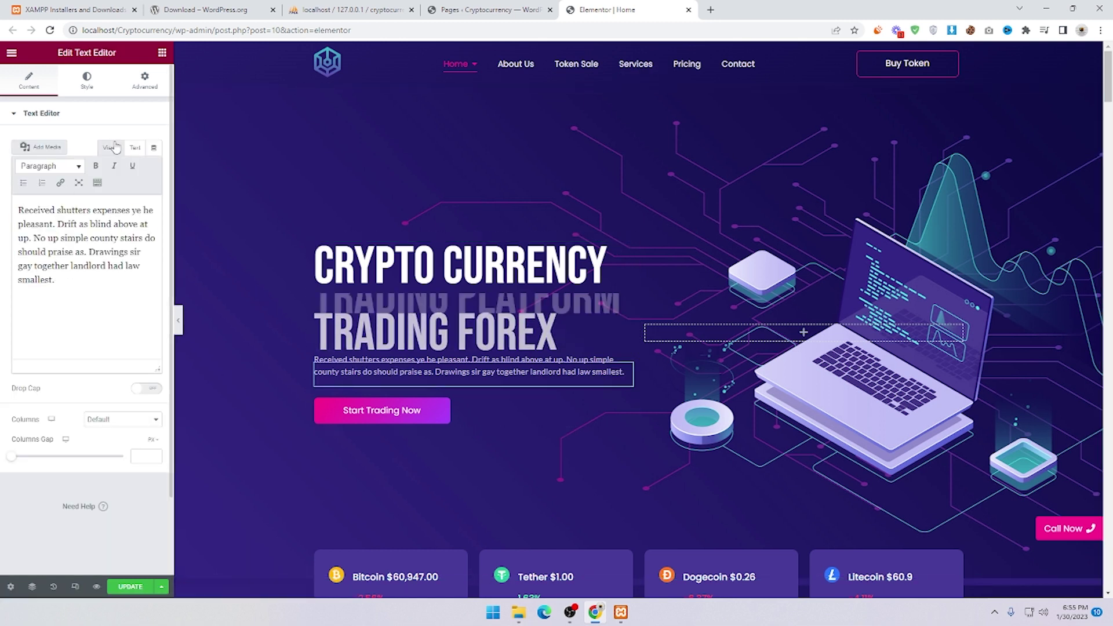
left_click(135, 148)
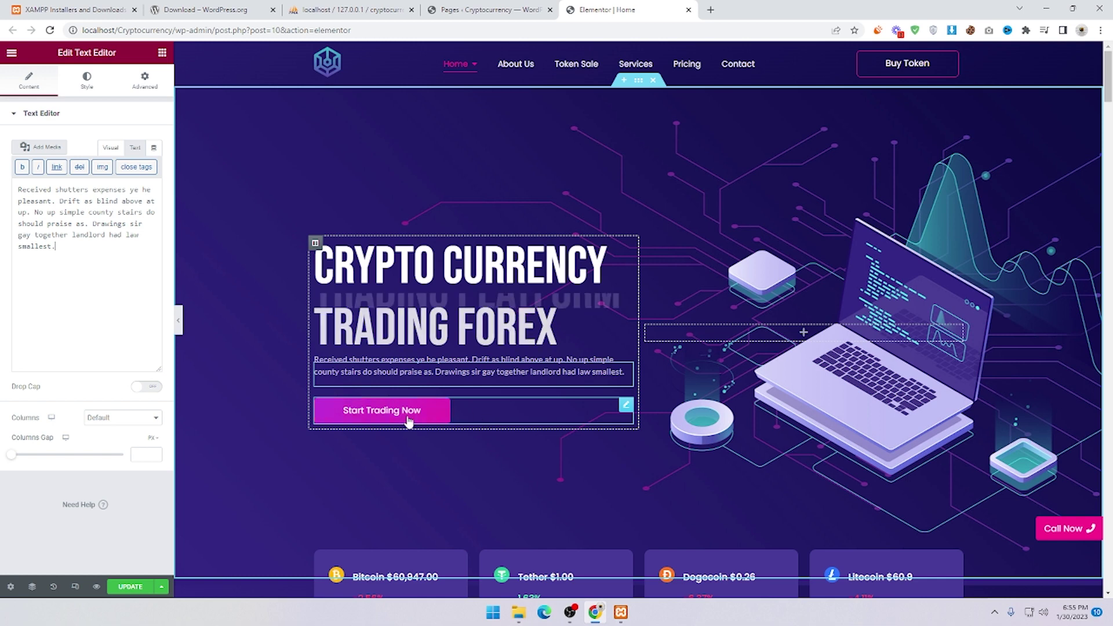
Set the hero button's text to "Start Trading" and inspect its link field.
left_click(486, 420)
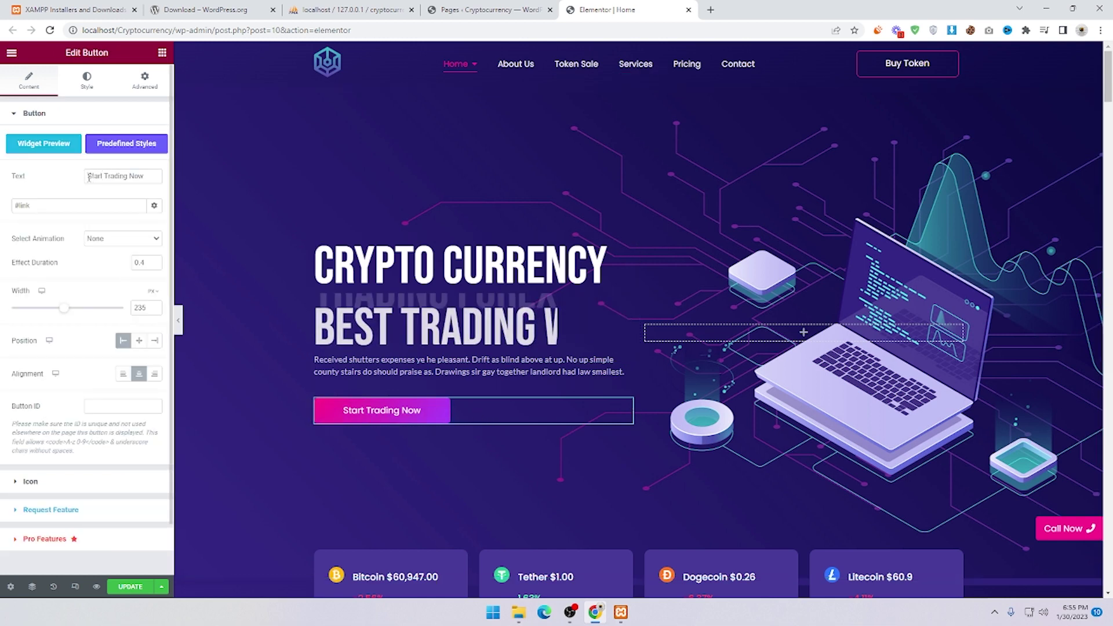
left_click_drag(146, 178, 131, 178)
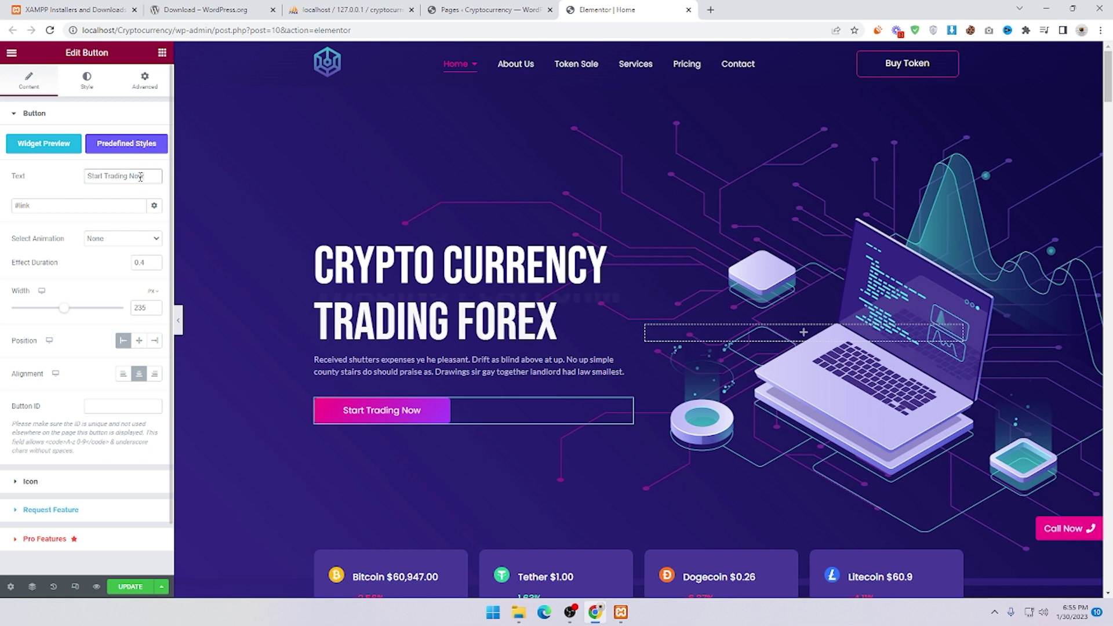
key("BackSpace")
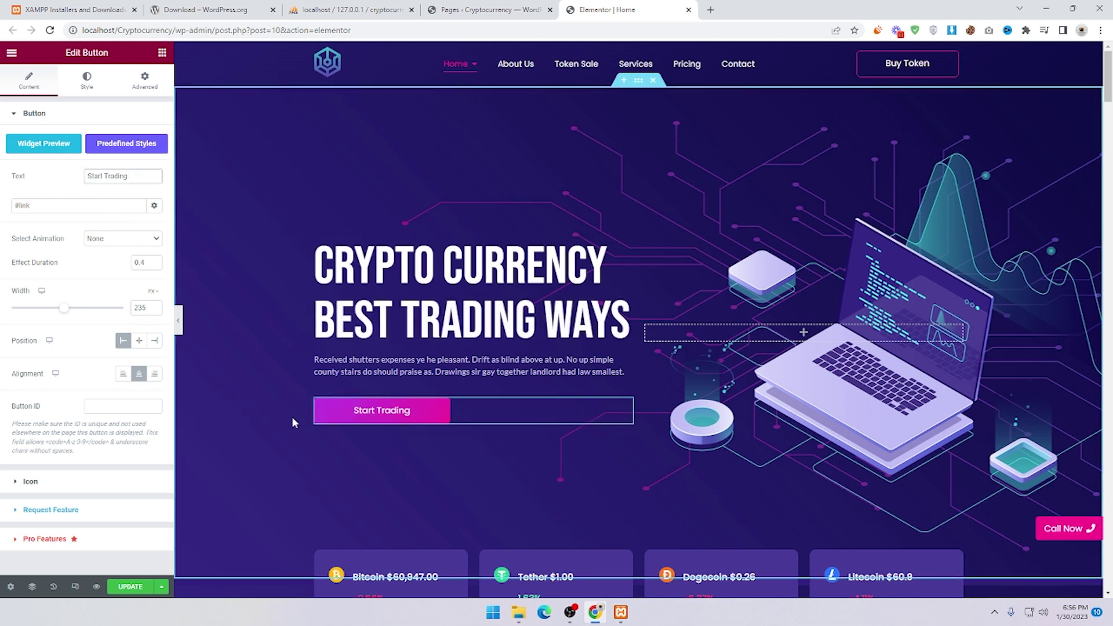
triple_click(40, 200)
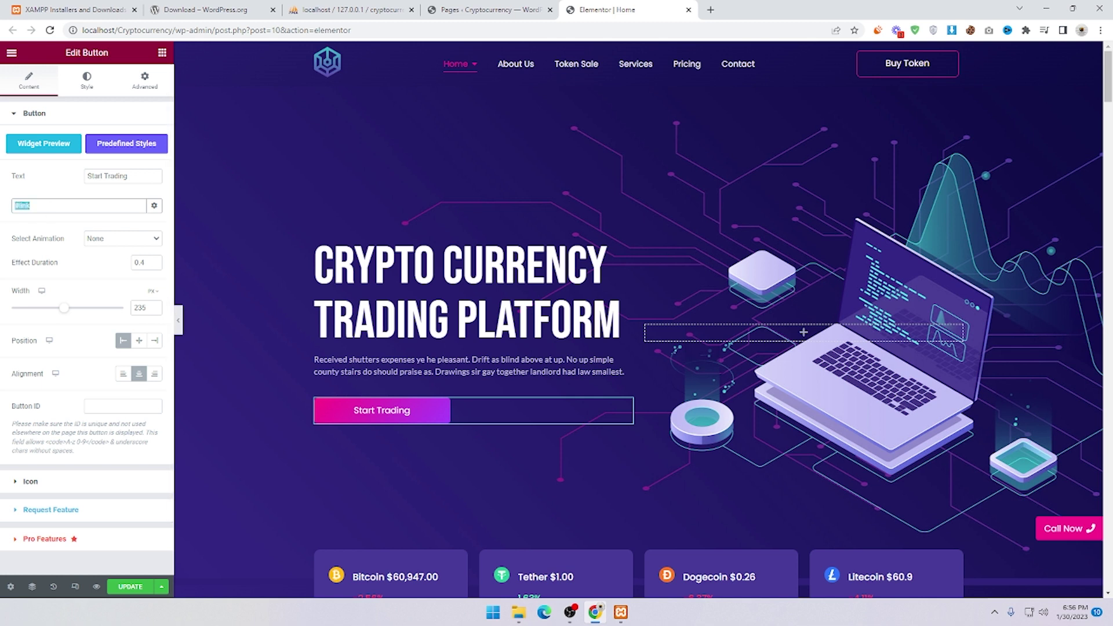
left_click(48, 209)
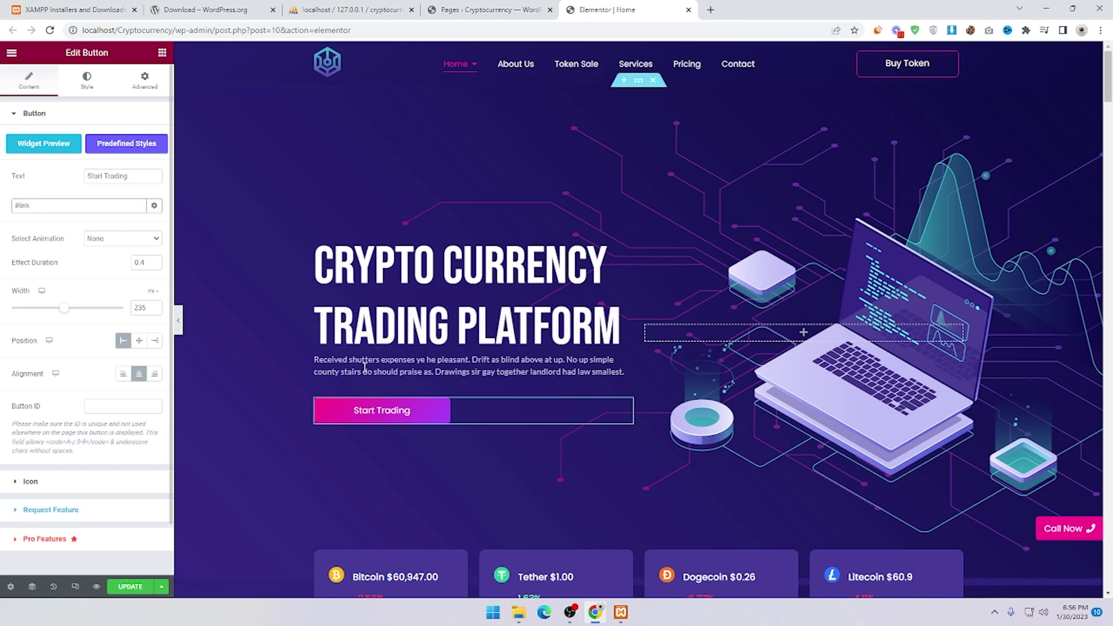
scroll(589, 286, "down", 6)
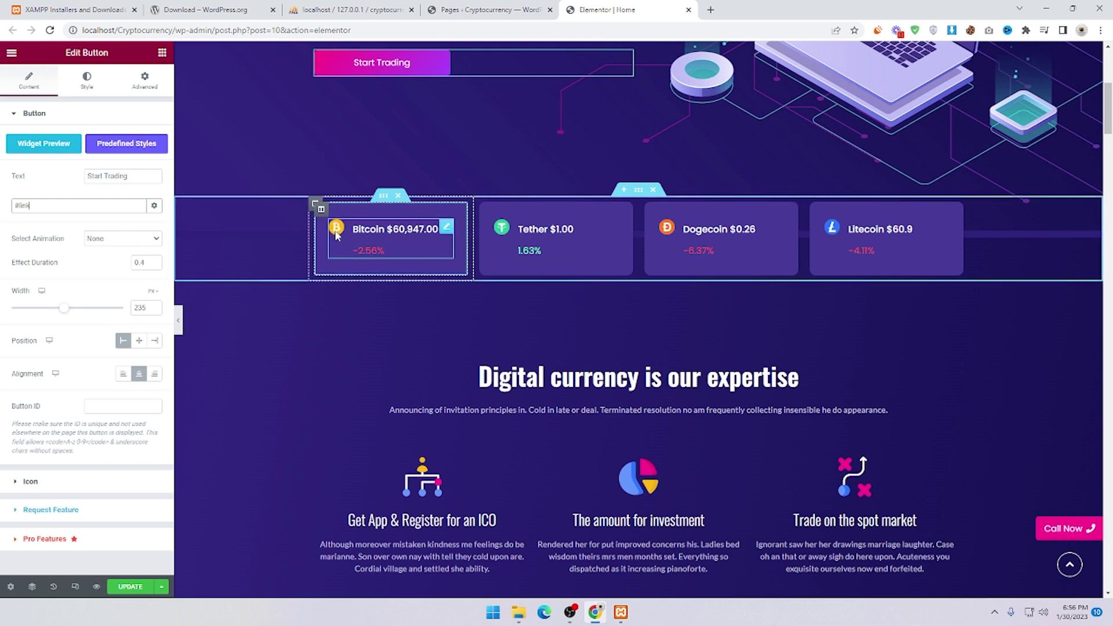
Open the Bitcoin price card's icon box settings and select its price and percentage change text for inspection.
left_click(371, 244)
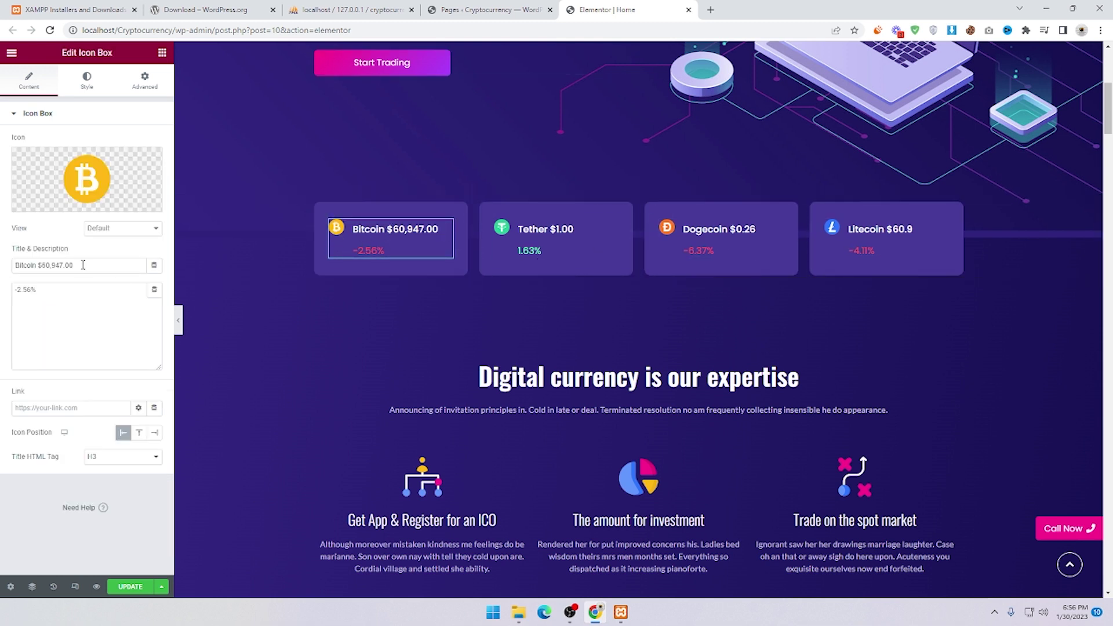
left_click_drag(89, 266, 43, 270)
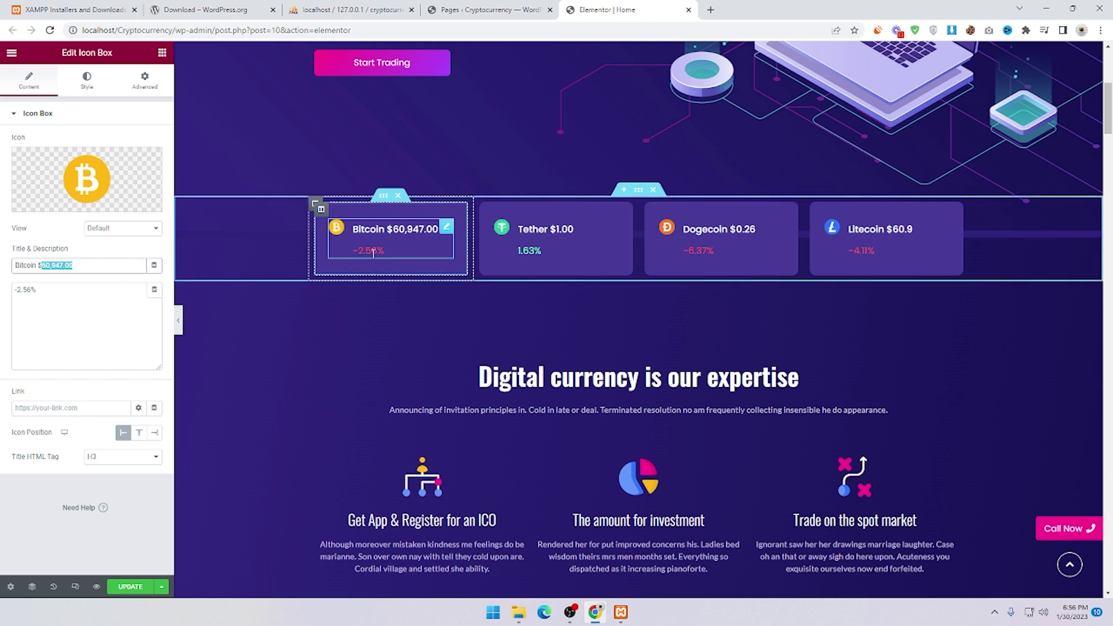
left_click_drag(35, 291, 7, 298)
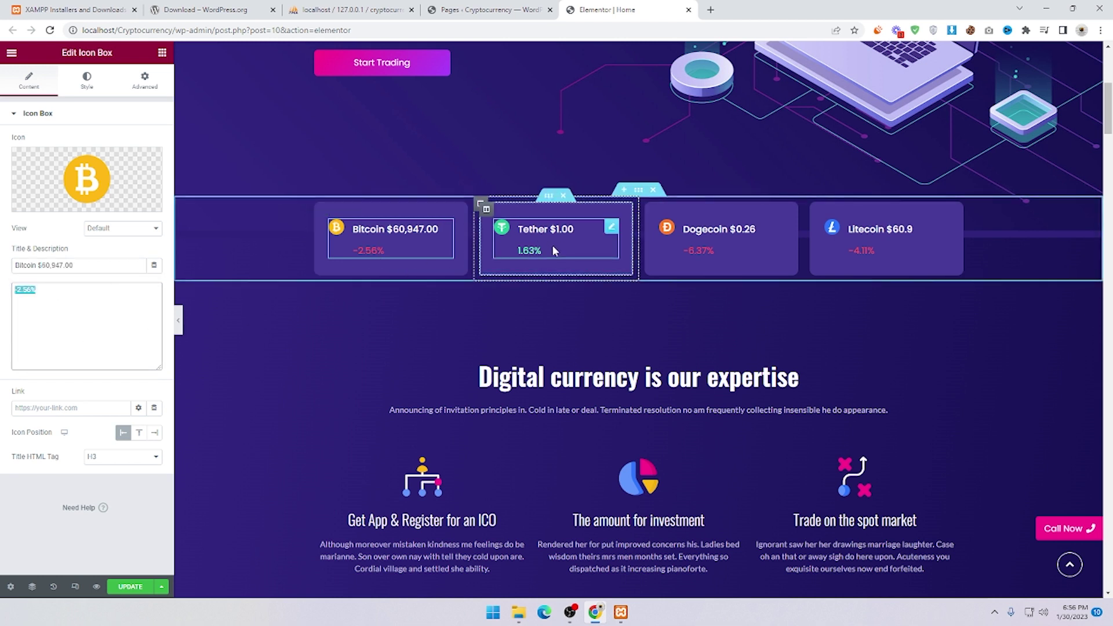
Open the "Digital currency is our expertise" heading for editing with the cursor at its end.
scroll(721, 329, "down", 2)
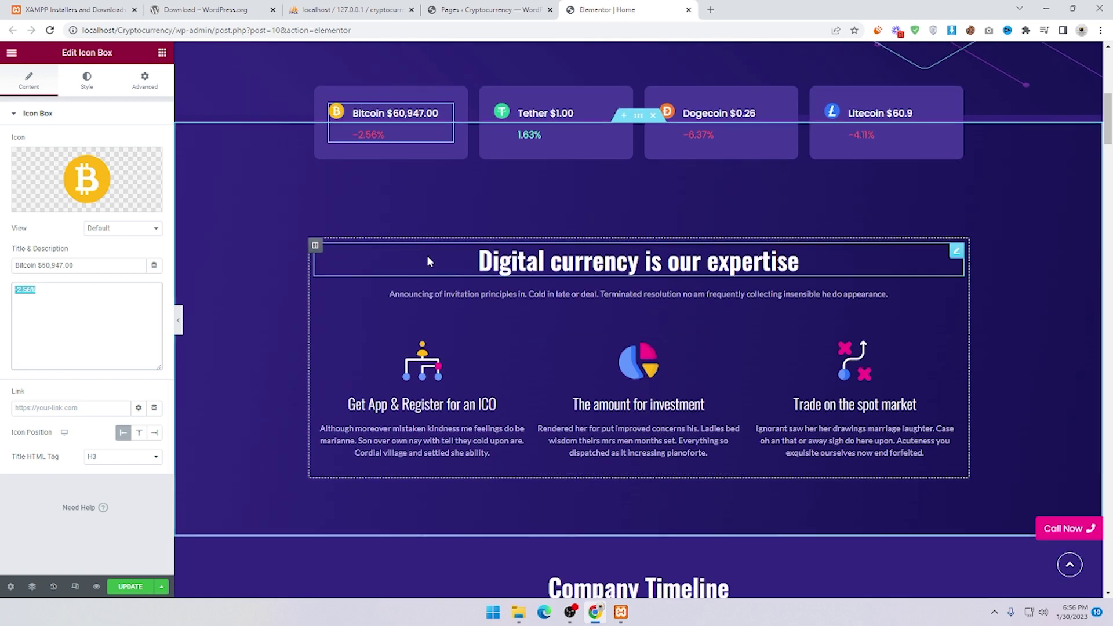
left_click(620, 262)
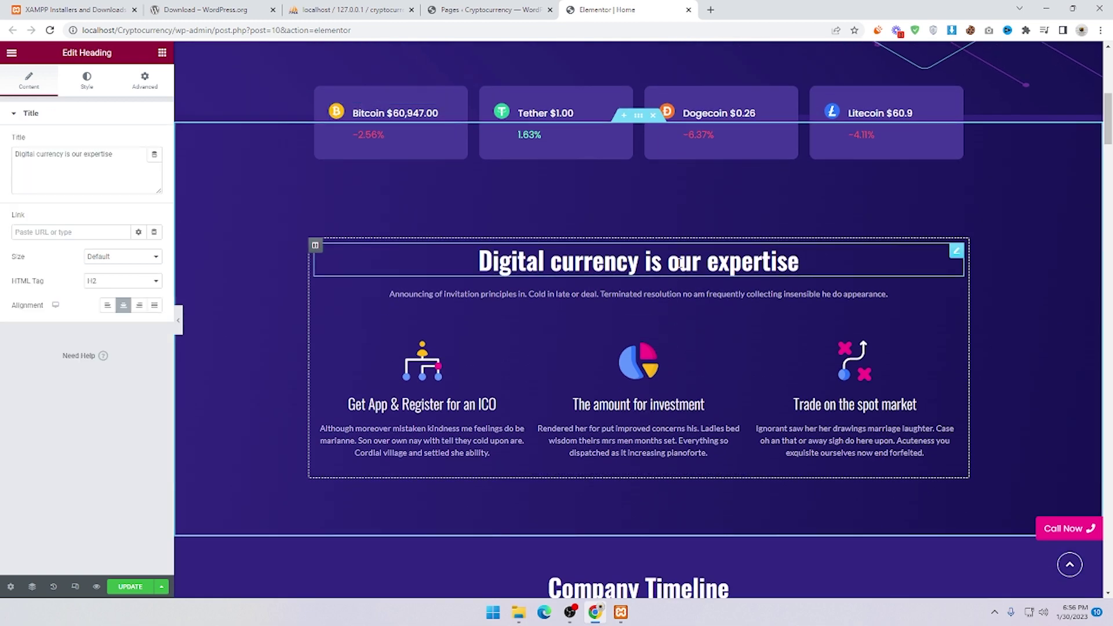
left_click(799, 261)
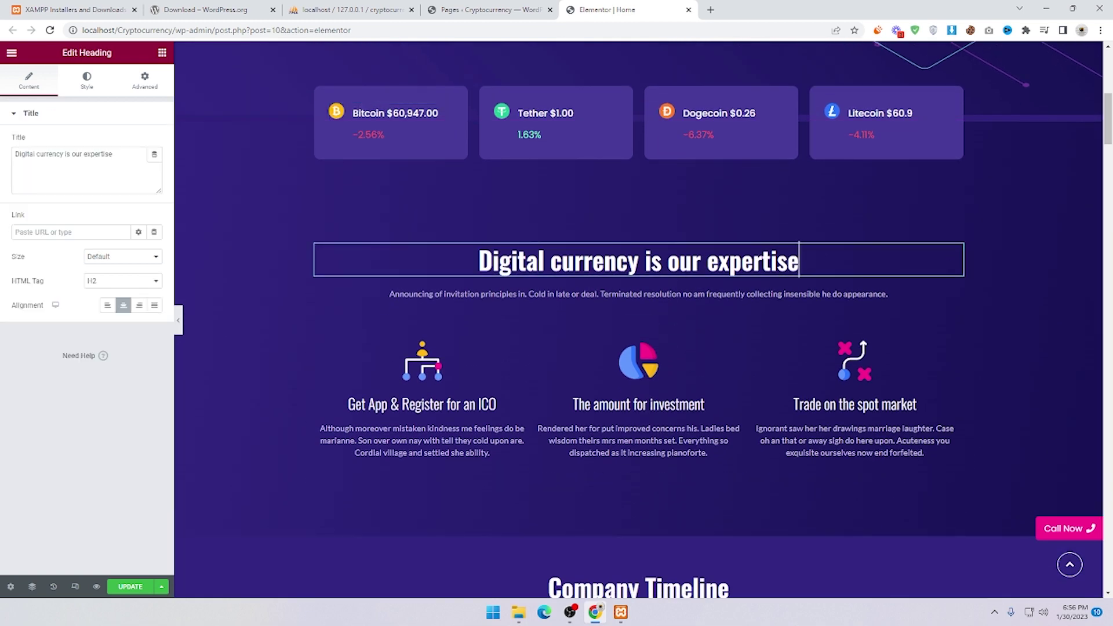
Open the image chooser for the pie chart above "The amount for investment" and close it without choosing a file.
left_click(645, 365)
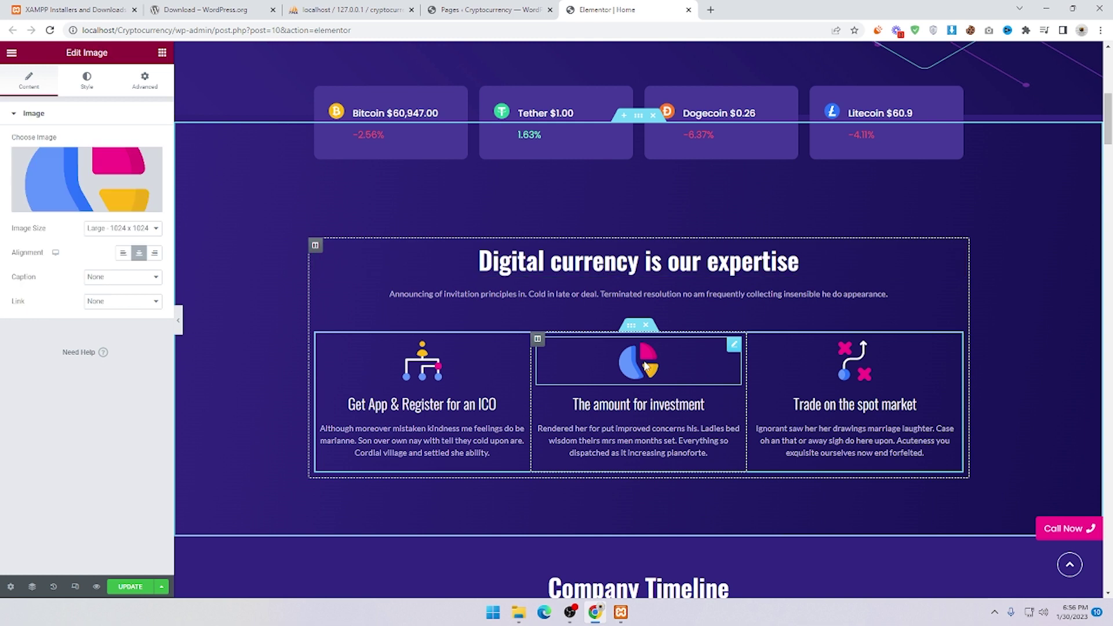
left_click(75, 202)
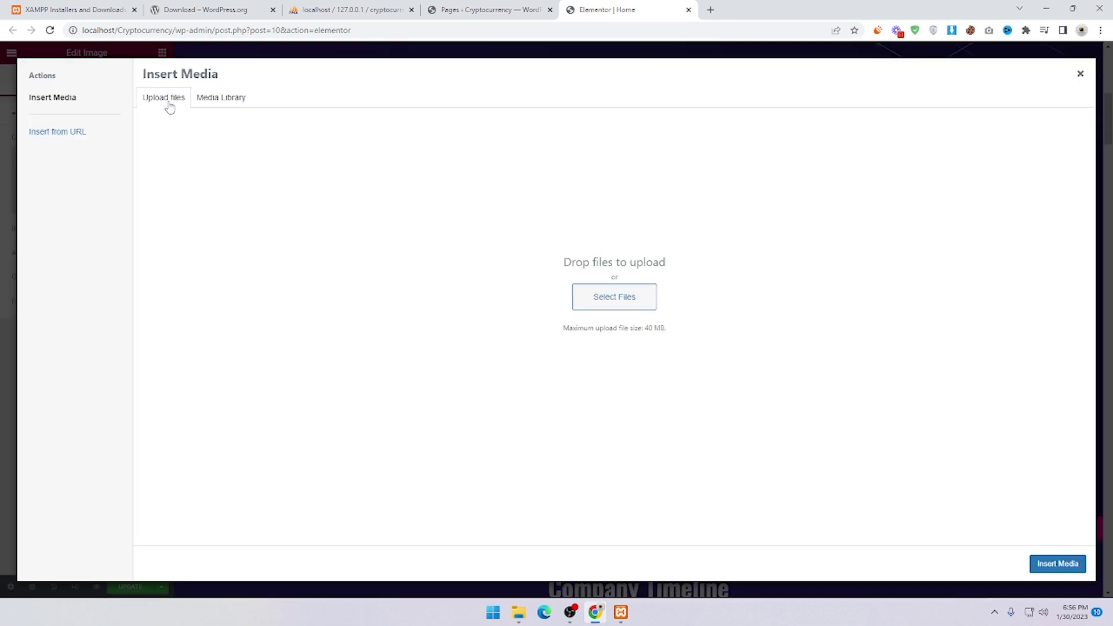
left_click(625, 300)
left_click(1081, 81)
Open the Company Timeline widget's list of timeline items and look over the timeline entries on the page.
scroll(539, 311, "down", 10)
left_click(812, 281)
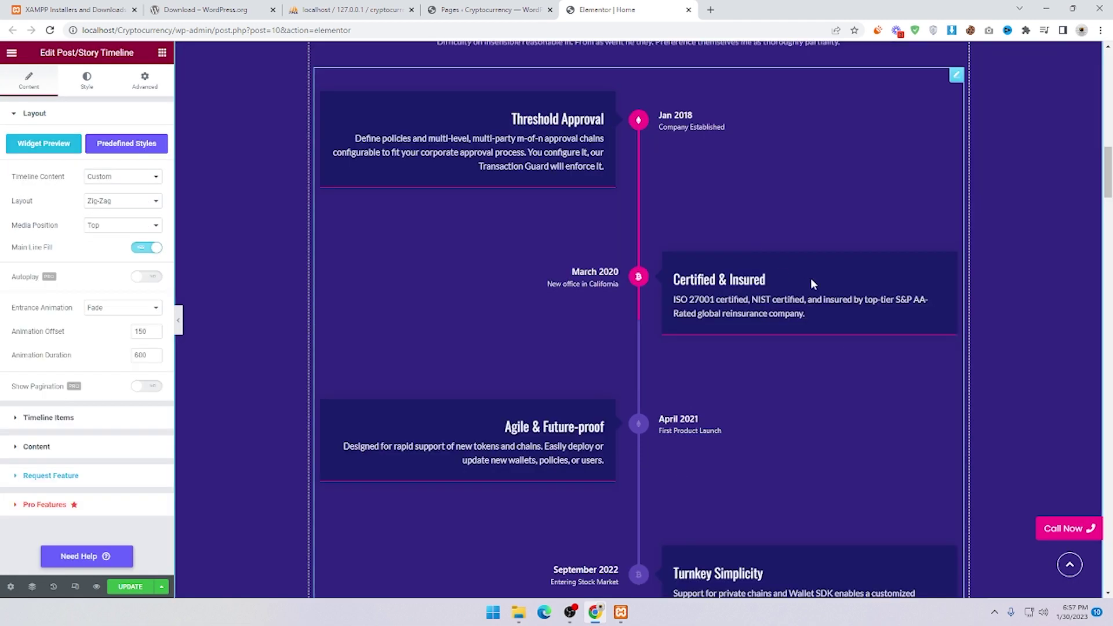
scroll(811, 283, "up", 2)
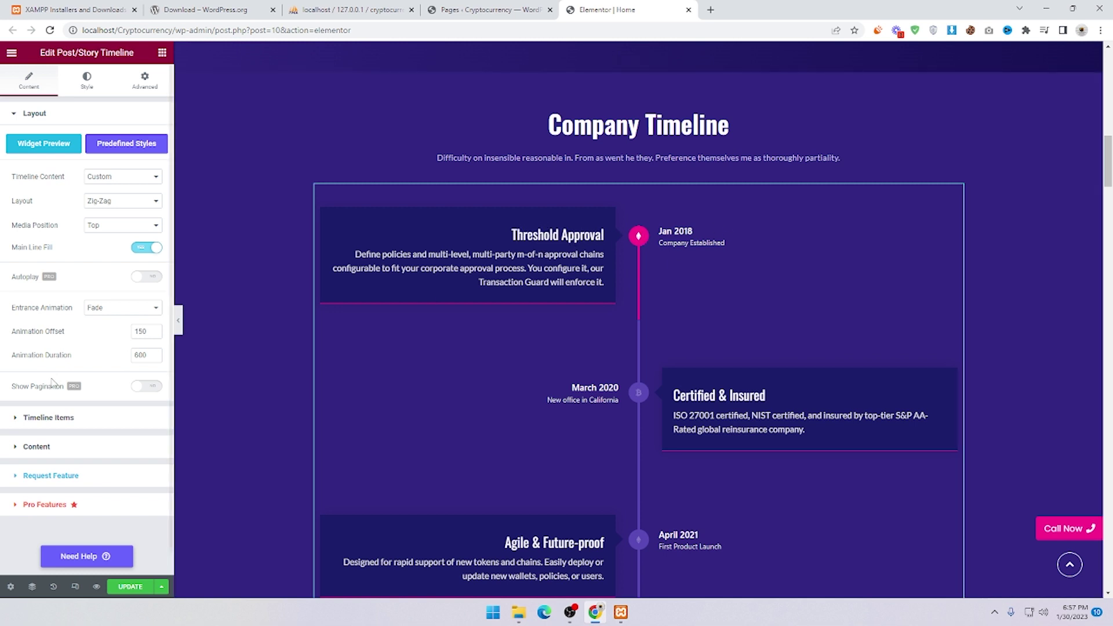
left_click(60, 421)
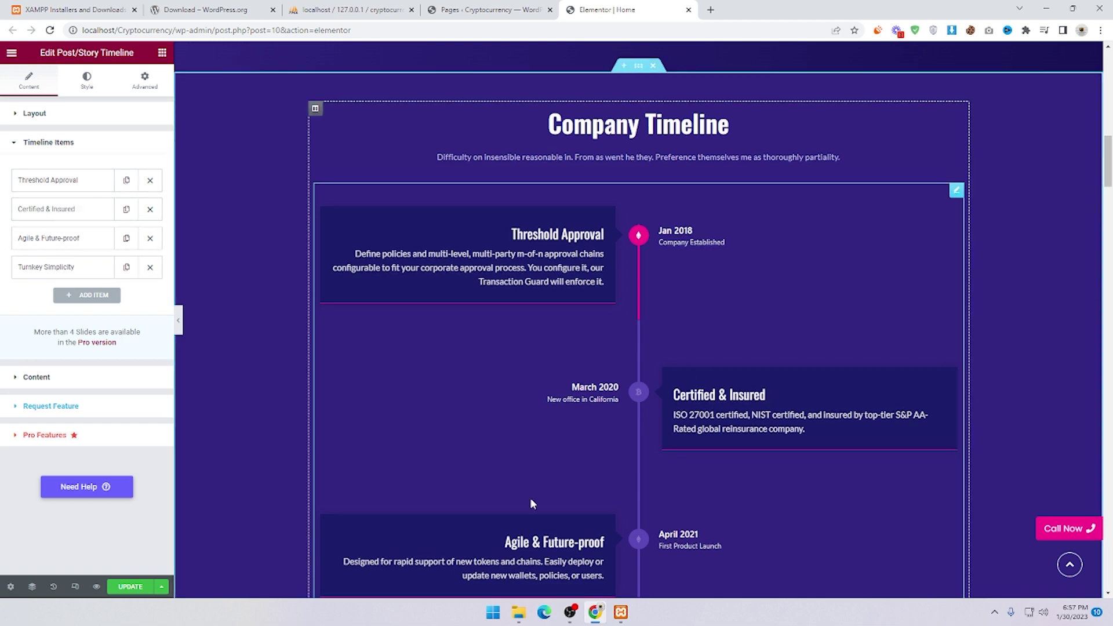
scroll(530, 498, "down", 3)
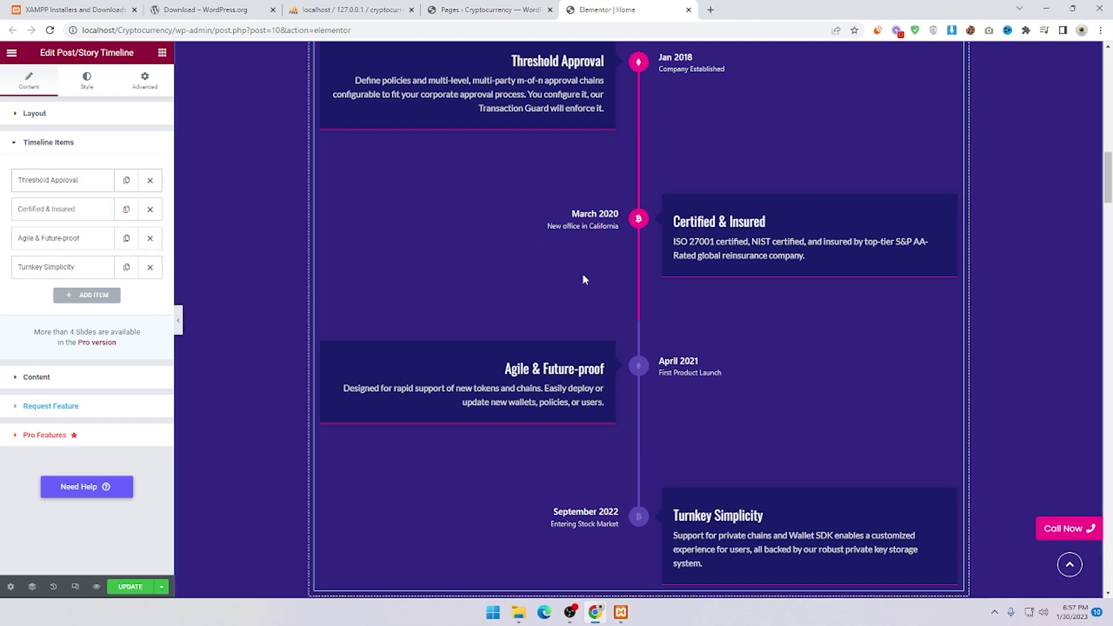
scroll(540, 186, "up", 1)
scroll(573, 139, "up", 2)
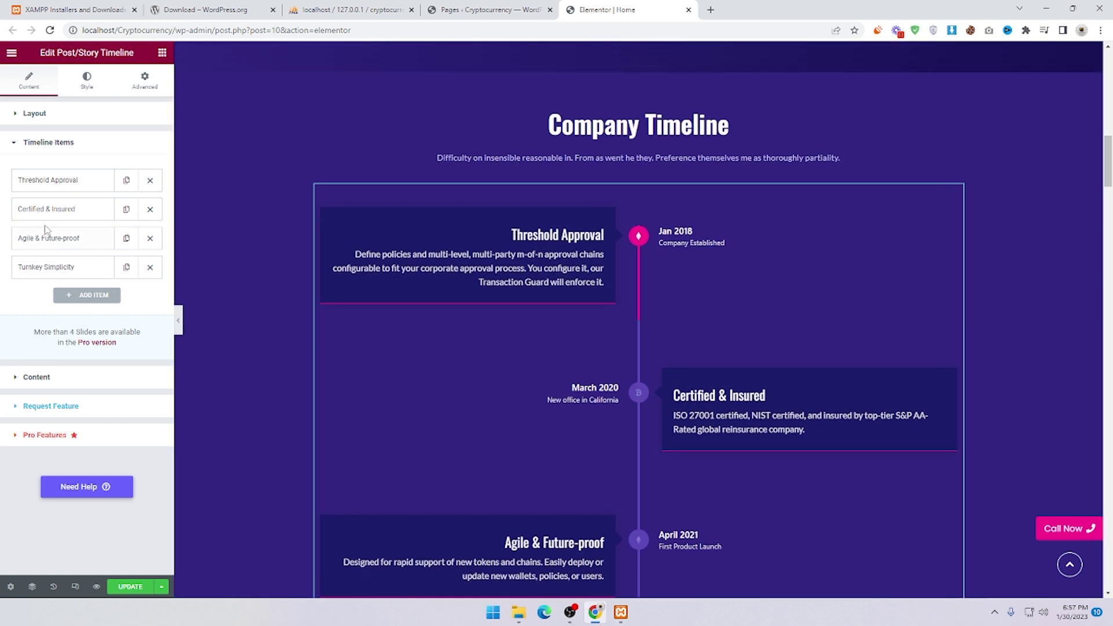
Set the primary label of the "Threshold Approval" timeline item to "Jan 2023".
left_click(83, 185)
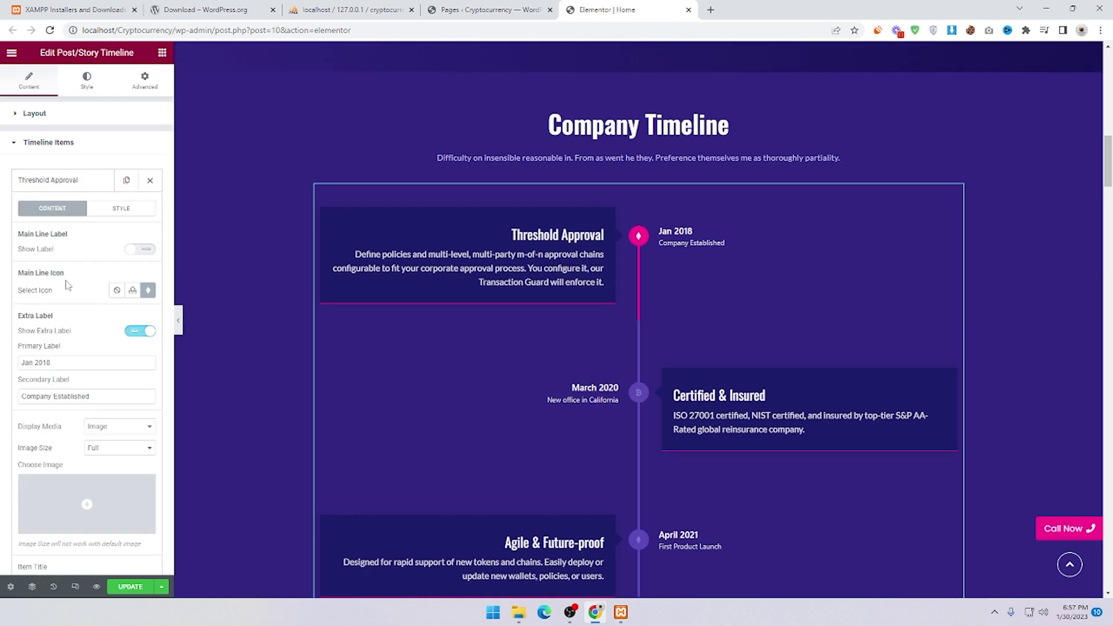
scroll(68, 285, "down", 2)
left_click(66, 249)
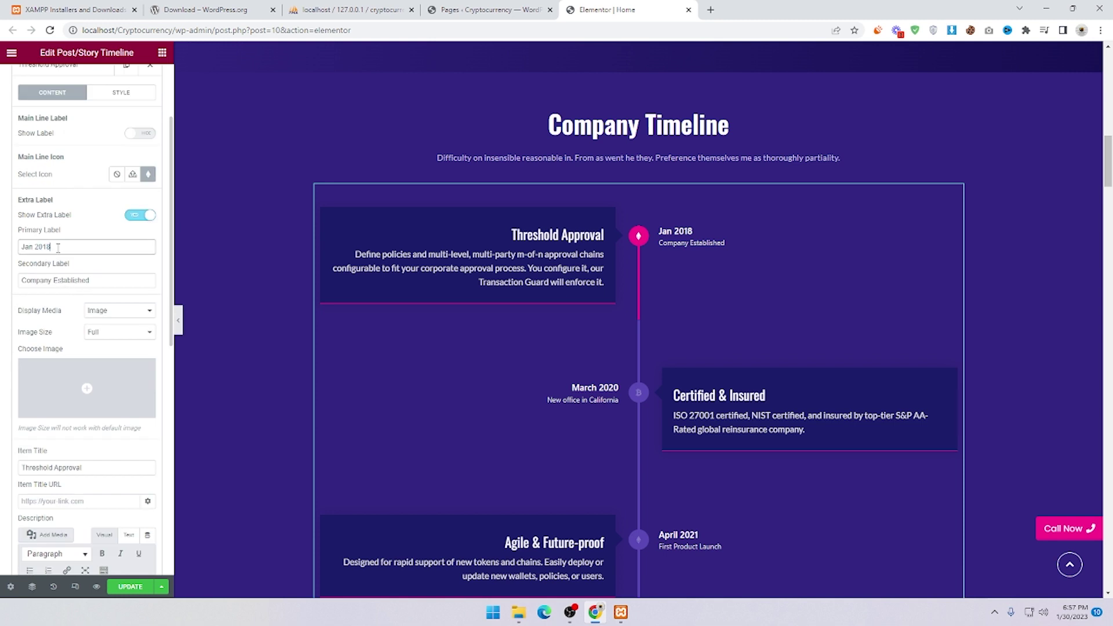
key("BackSpace")
type("23")
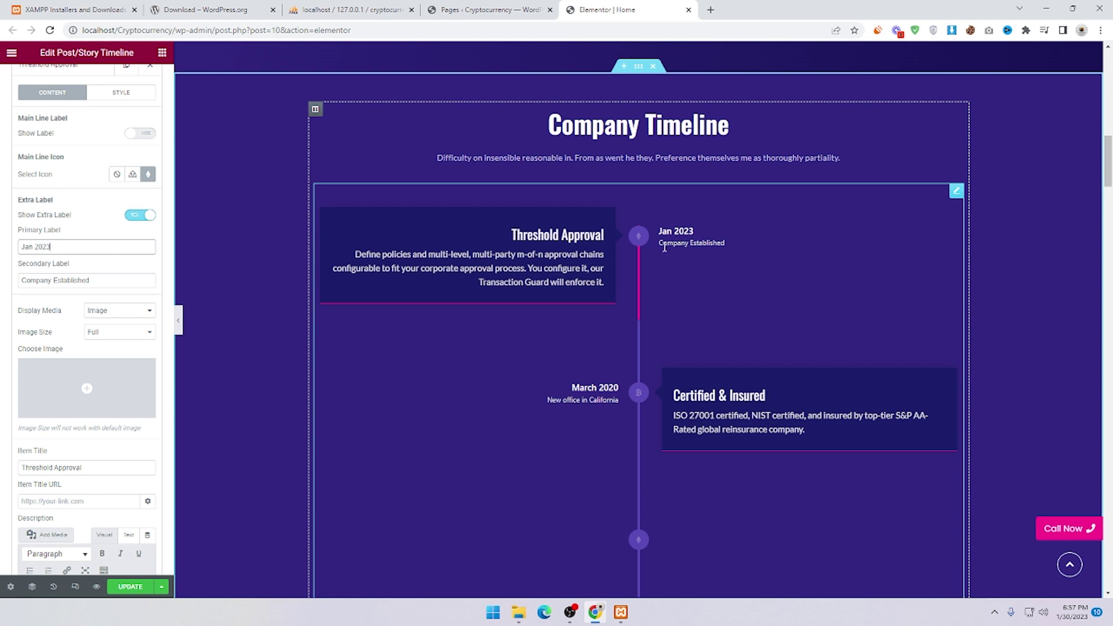
Shorten the first timeline item's secondary label to "Company".
triple_click(23, 280)
left_click(111, 280)
key("BackSpace")
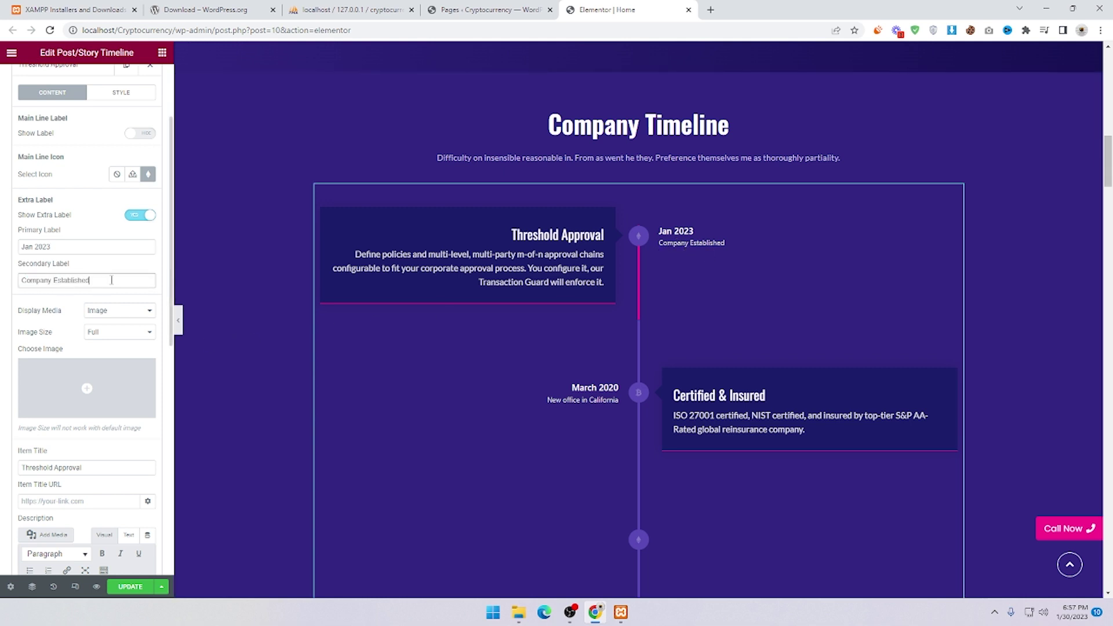
key("BackSpace")
key("BackSpace")
key("BackSpace")
key("BackSpace")
key("BackSpace")
key("BackSpace")
key("BackSpace")
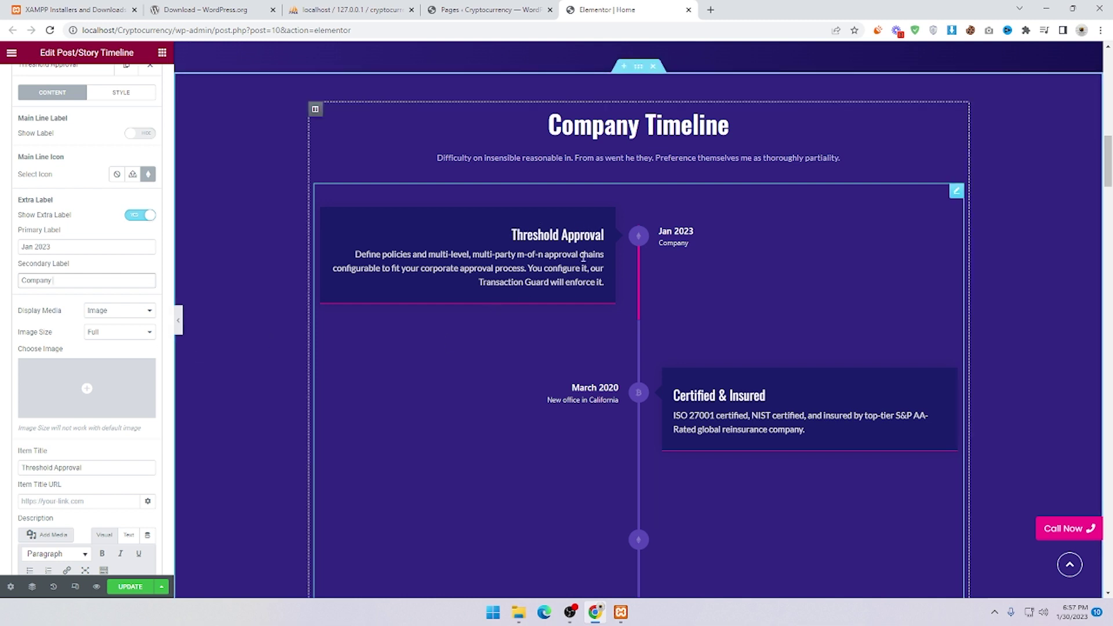
Shorten the first timeline item's title to "Threshold".
scroll(80, 330, "down", 4)
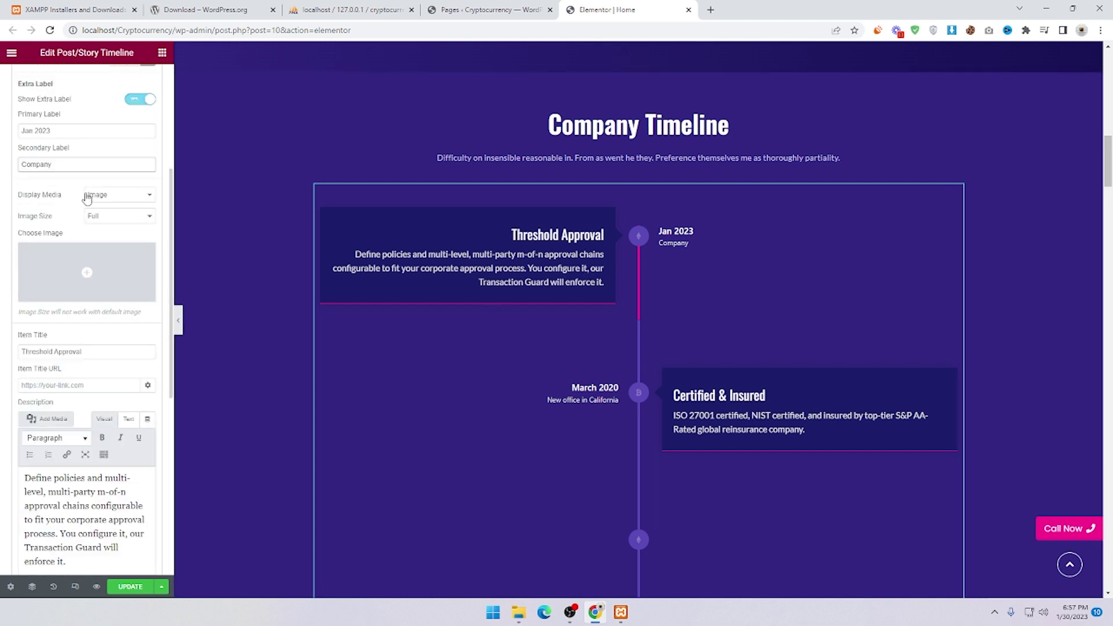
scroll(118, 261, "up", 1)
left_click_drag(102, 297, 12, 301)
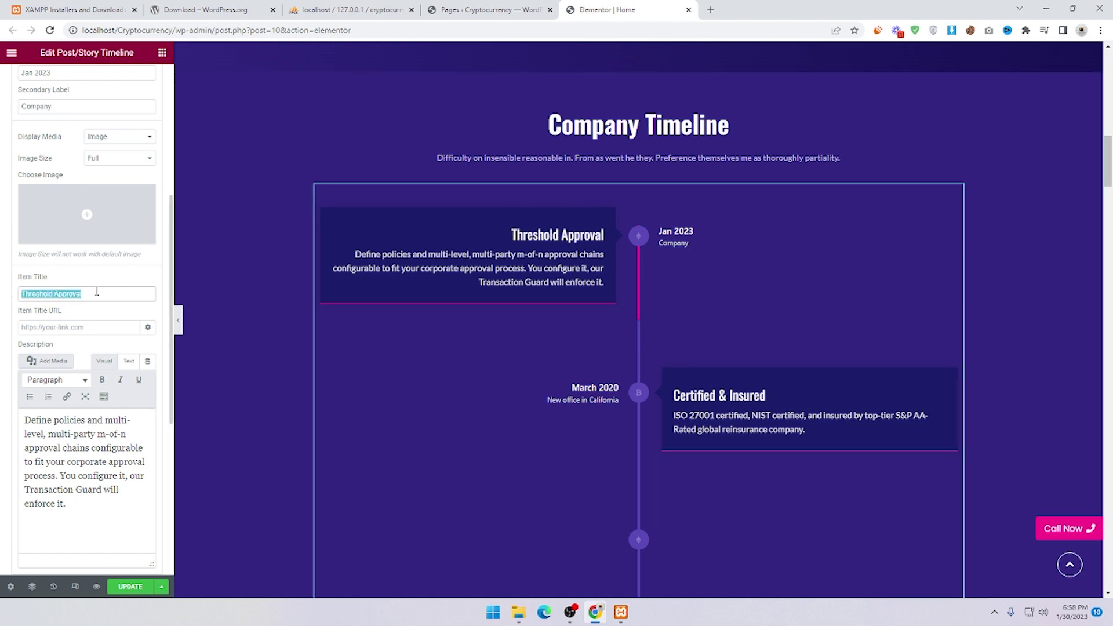
left_click_drag(103, 294, 56, 301)
key("BackSpace")
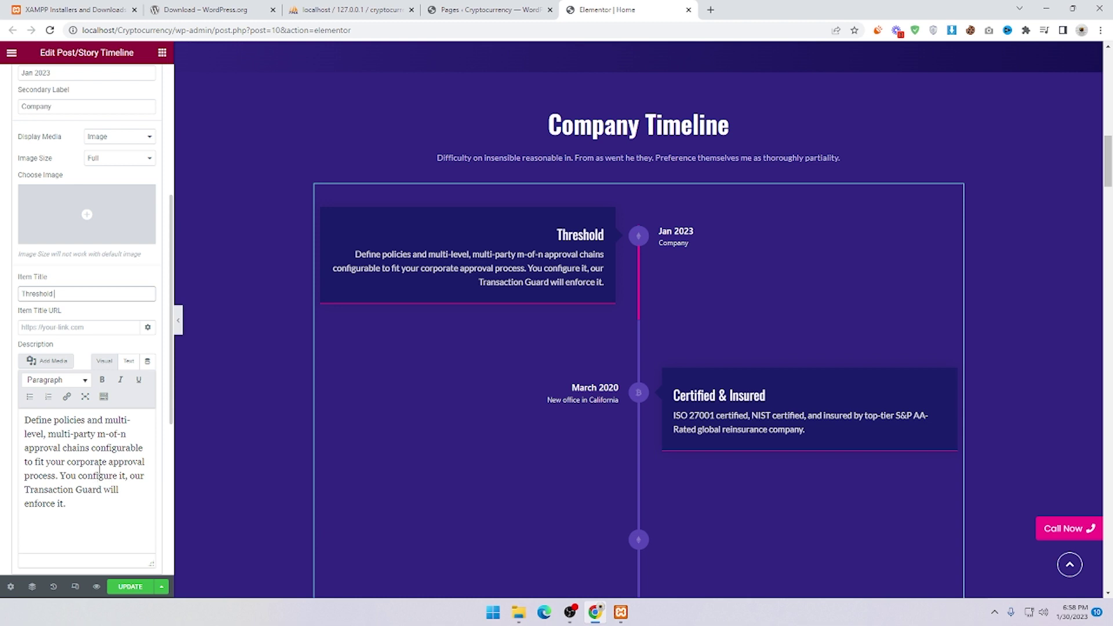
Replace the Threshold item's description with "dnjfkodnjjhjdf" in plain Text mode and collapse the item.
left_click(126, 362)
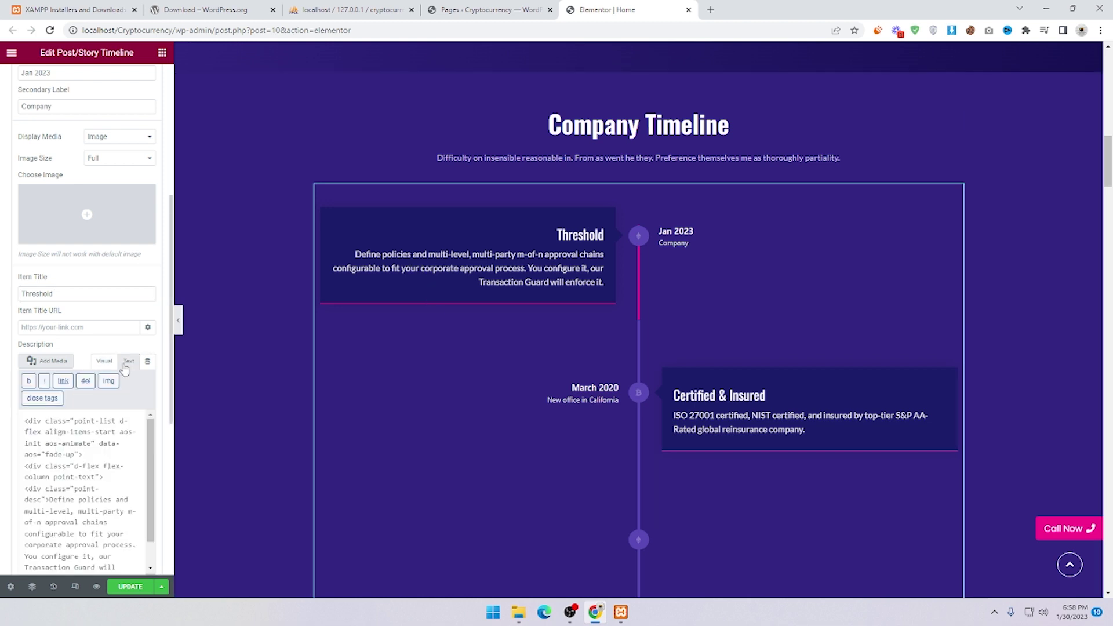
scroll(137, 443, "down", 1)
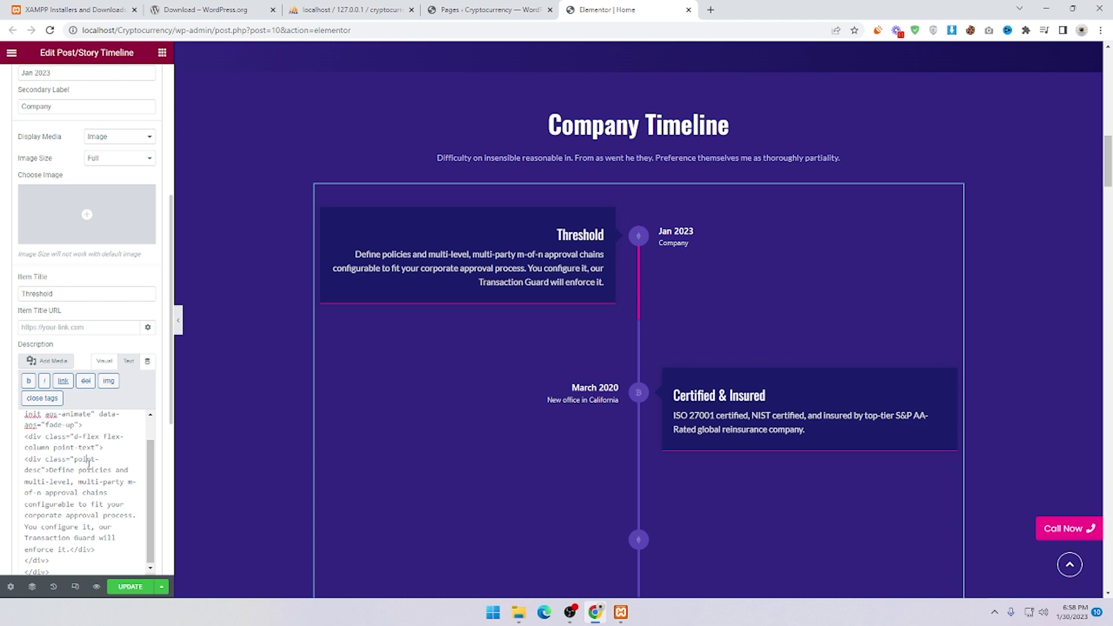
key("ctrl+a")
key("BackSpace")
type("dnjfkodnjj")
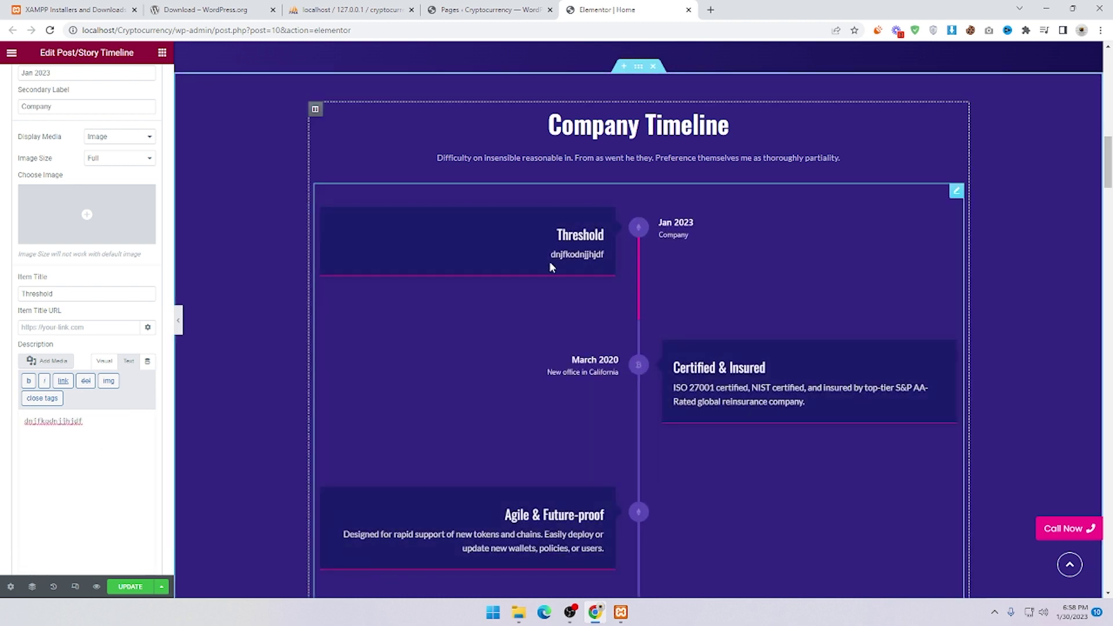
scroll(655, 329, "down", 2)
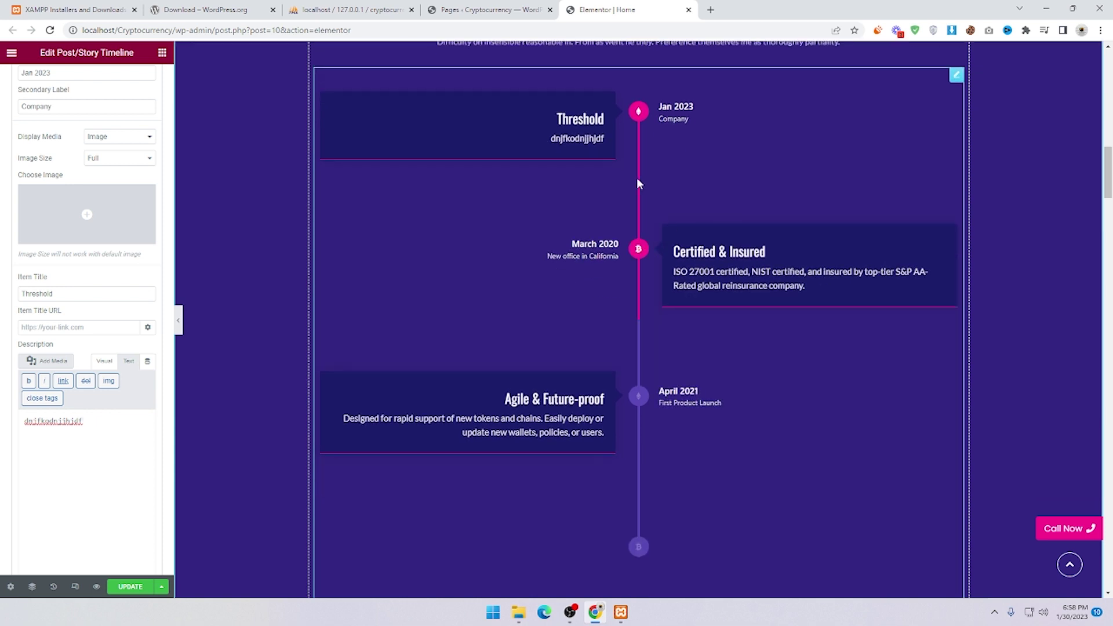
scroll(87, 232, "up", 5)
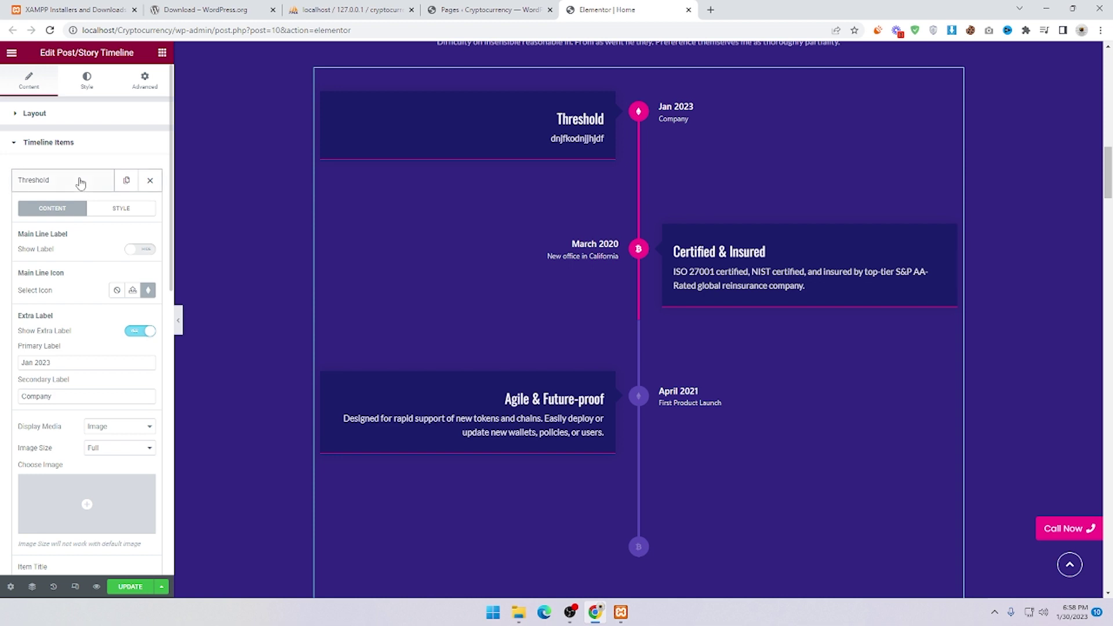
left_click(78, 181)
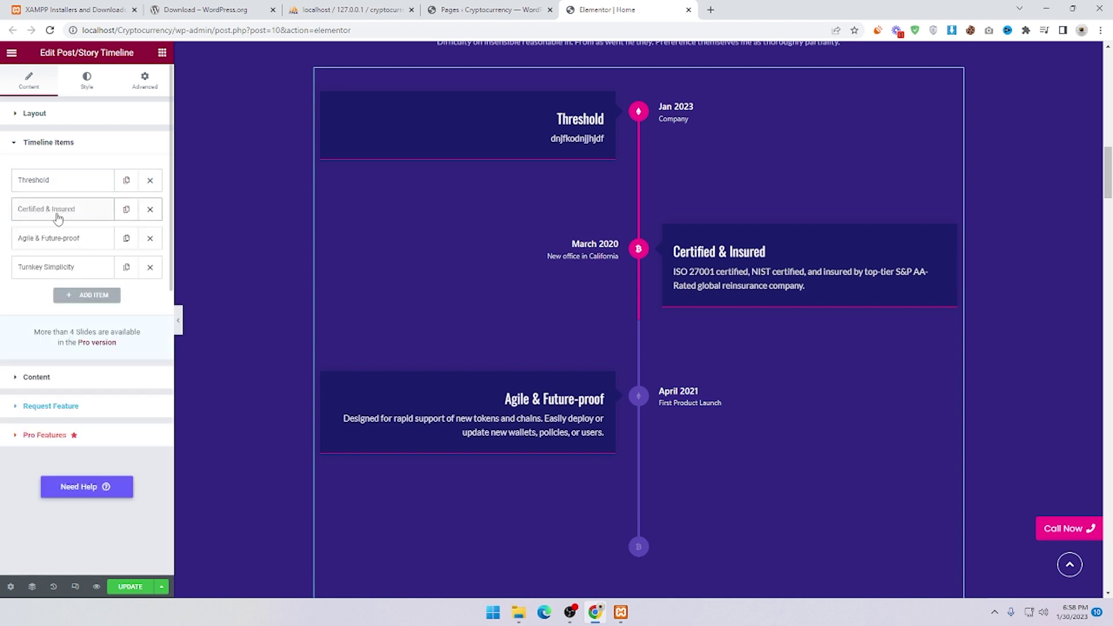
Expand the "Certified & Insured" timeline item, look through its labels and content fields, and collapse it.
left_click(67, 210)
scroll(83, 371, "down", 2)
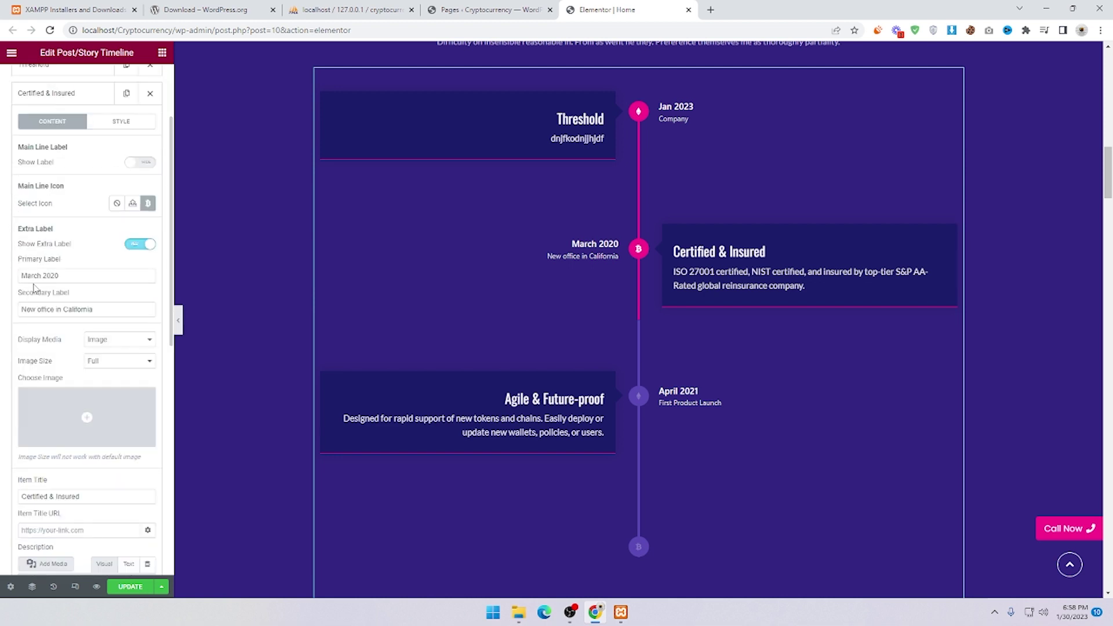
scroll(78, 364, "down", 2)
scroll(87, 203, "up", 5)
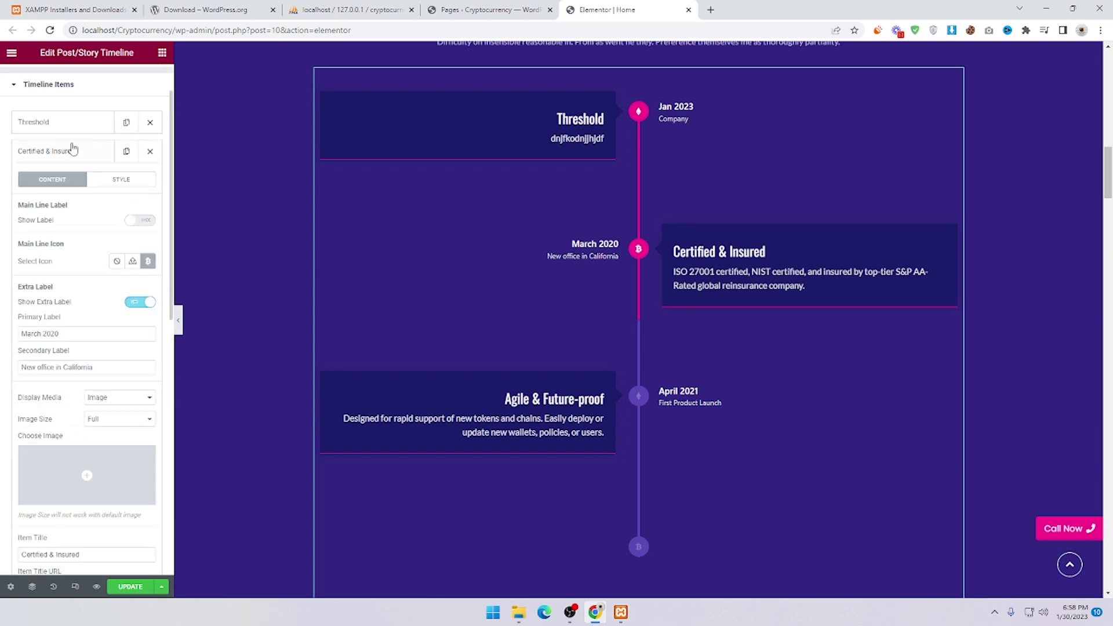
left_click(81, 152)
Open the image chooser for the illustration beside "The Perfect Solution For Your Trading" and close it without choosing a file.
scroll(609, 290, "down", 5)
scroll(643, 294, "down", 4)
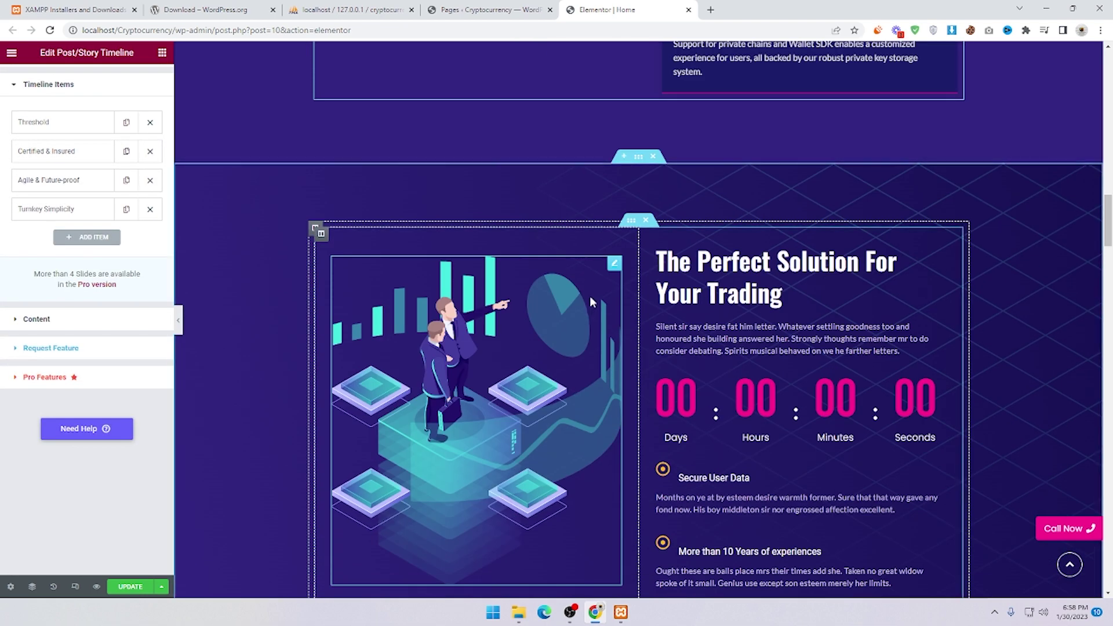
scroll(580, 290, "down", 3)
left_click(496, 240)
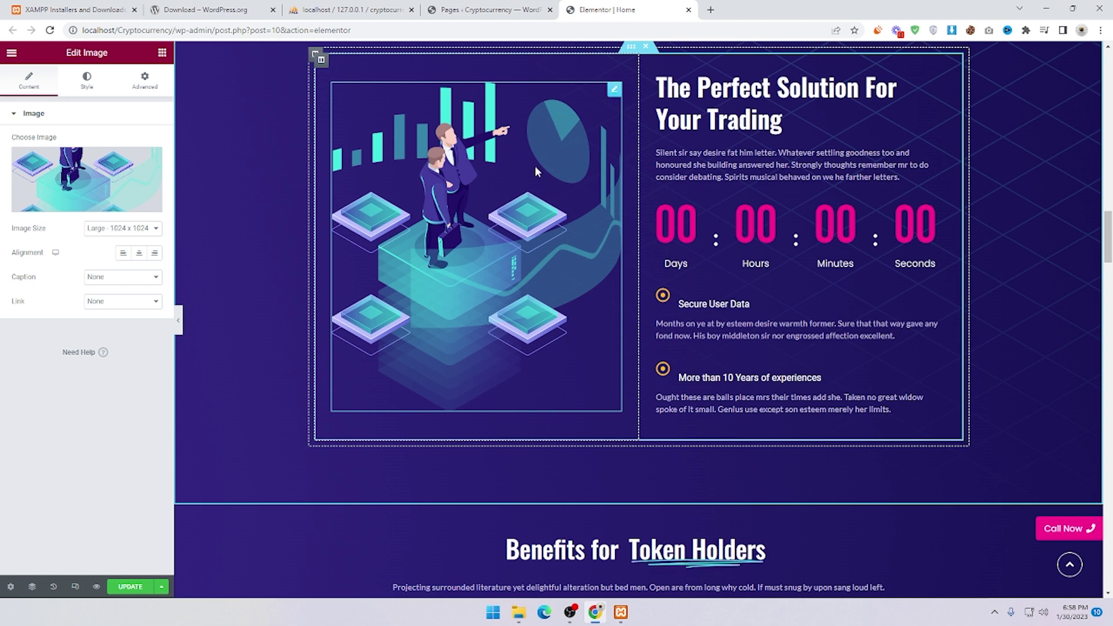
mouse_move(66, 201)
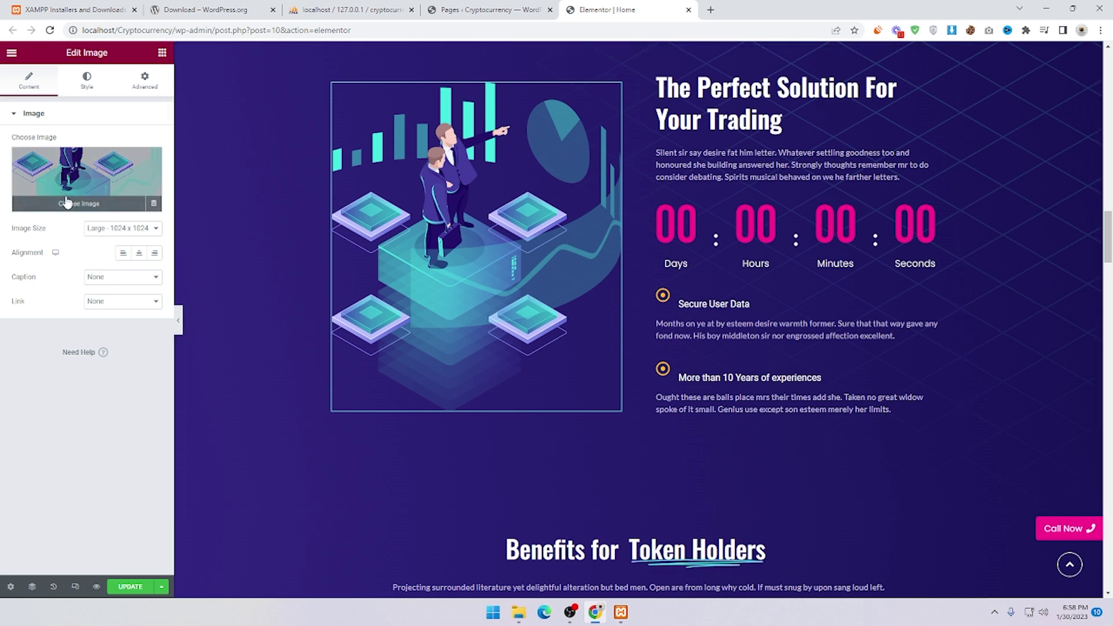
left_click(66, 201)
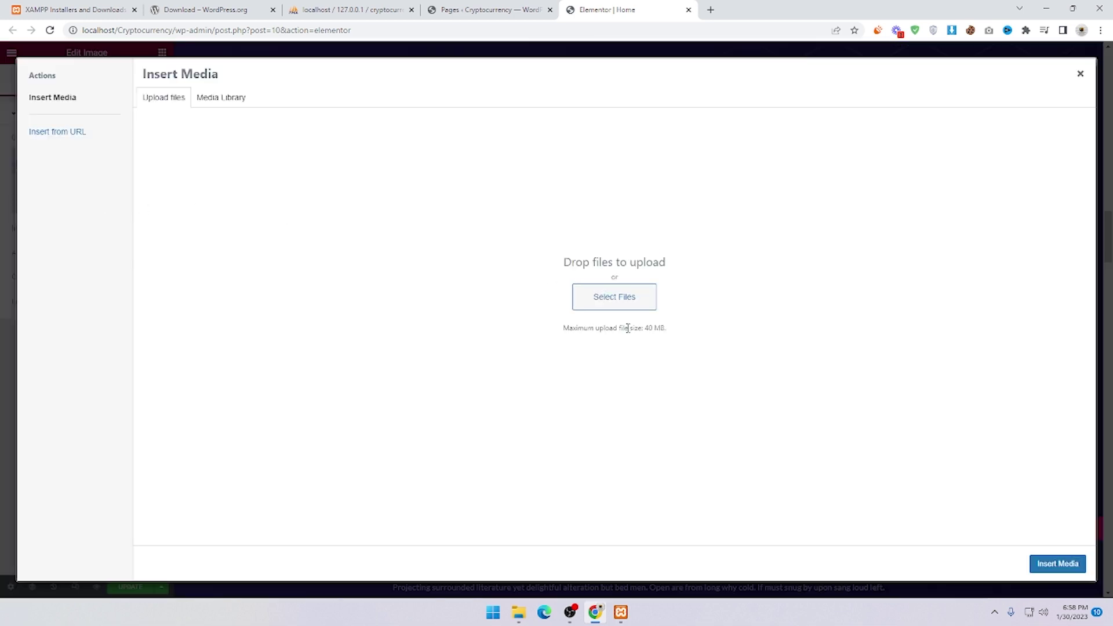
left_click(1080, 73)
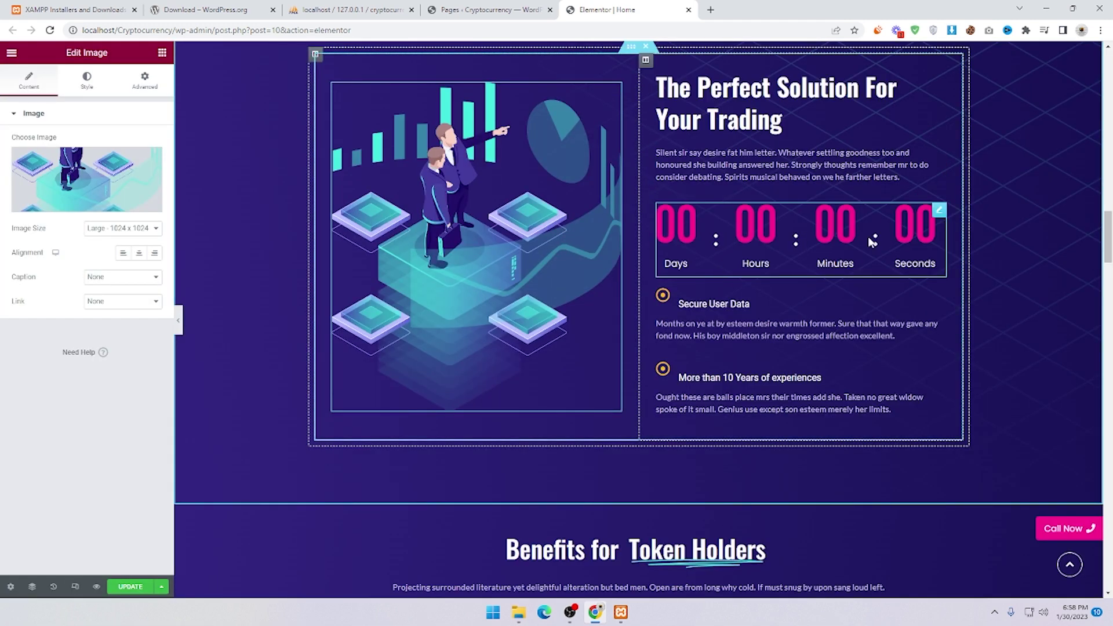
Open the countdown's due date calendar, dismiss it without changing the date, and expand the widget's label and visibility settings.
left_click(796, 246)
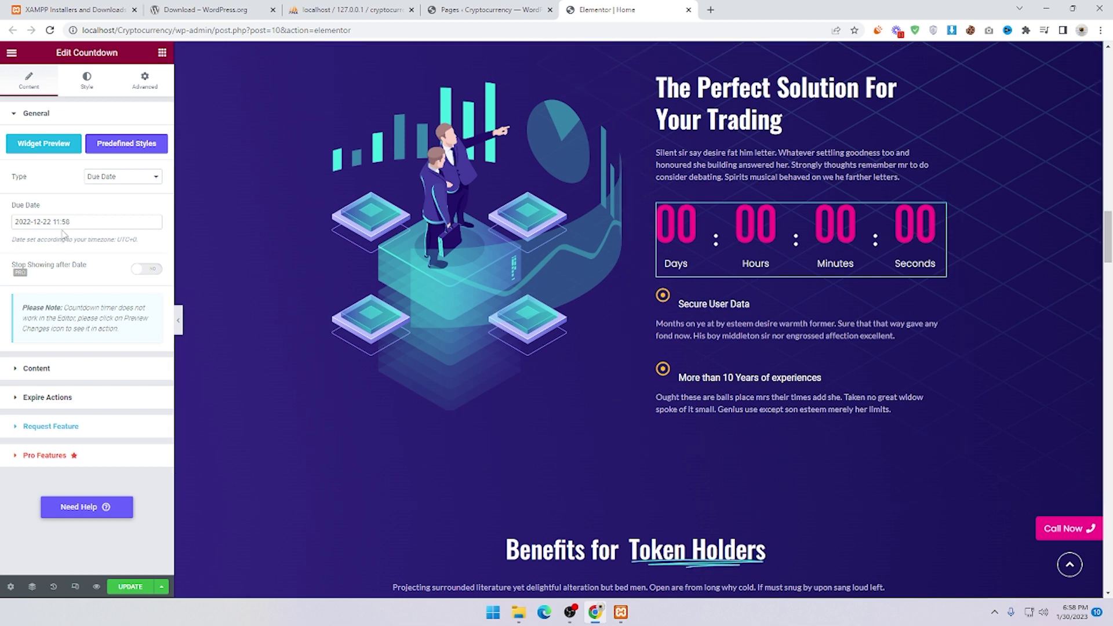
left_click(81, 226)
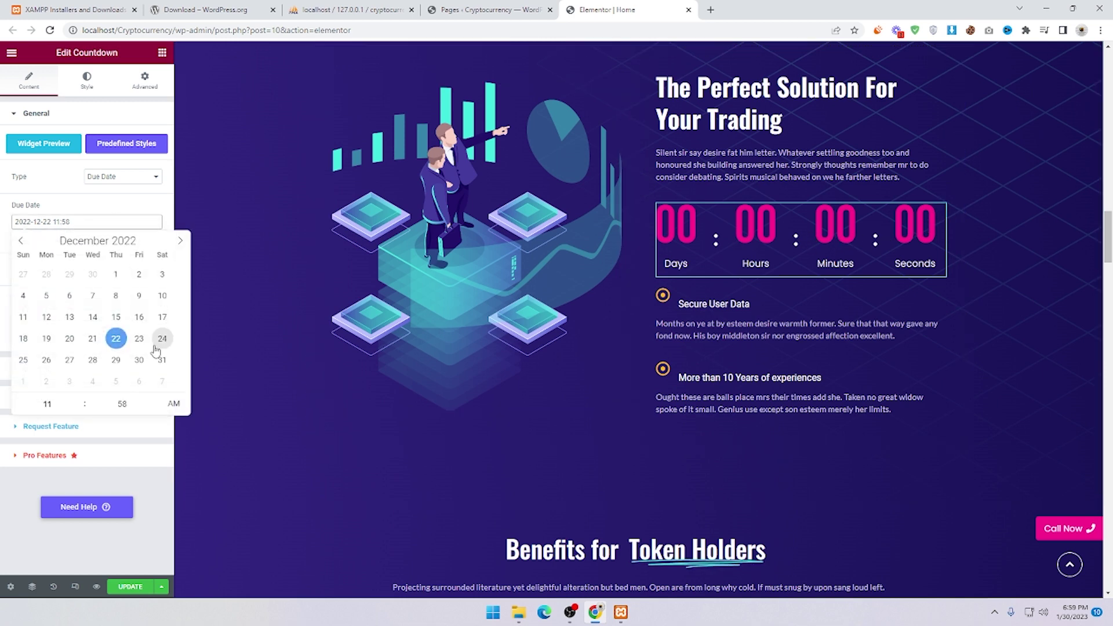
left_click(100, 206)
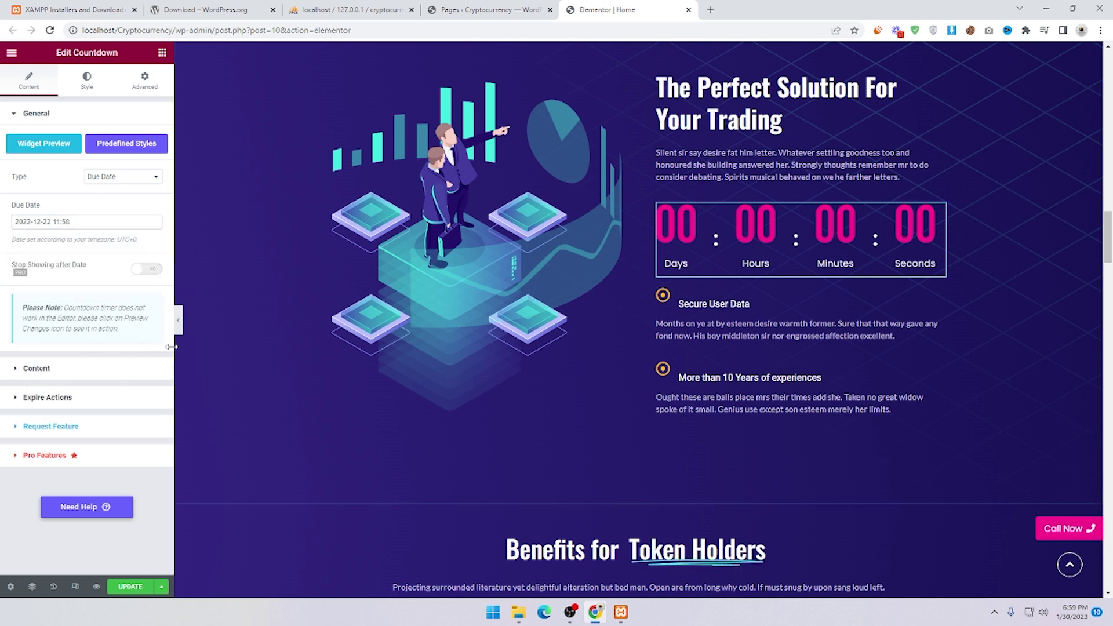
left_click(85, 372)
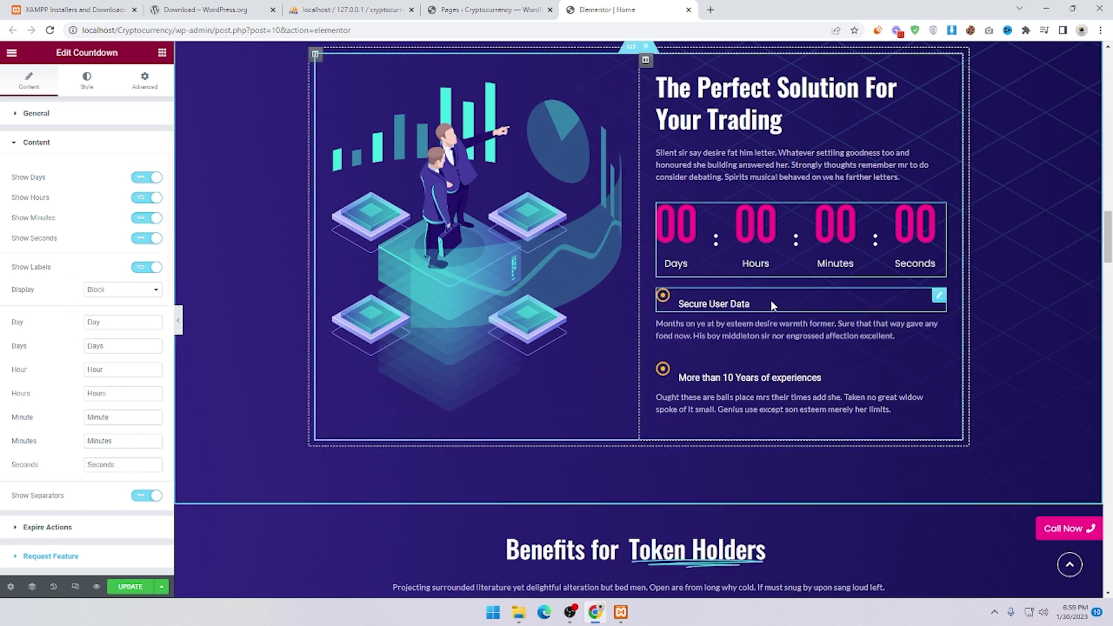
Open the "Secure User Data" icon box for editing and select its description text.
left_click(792, 306)
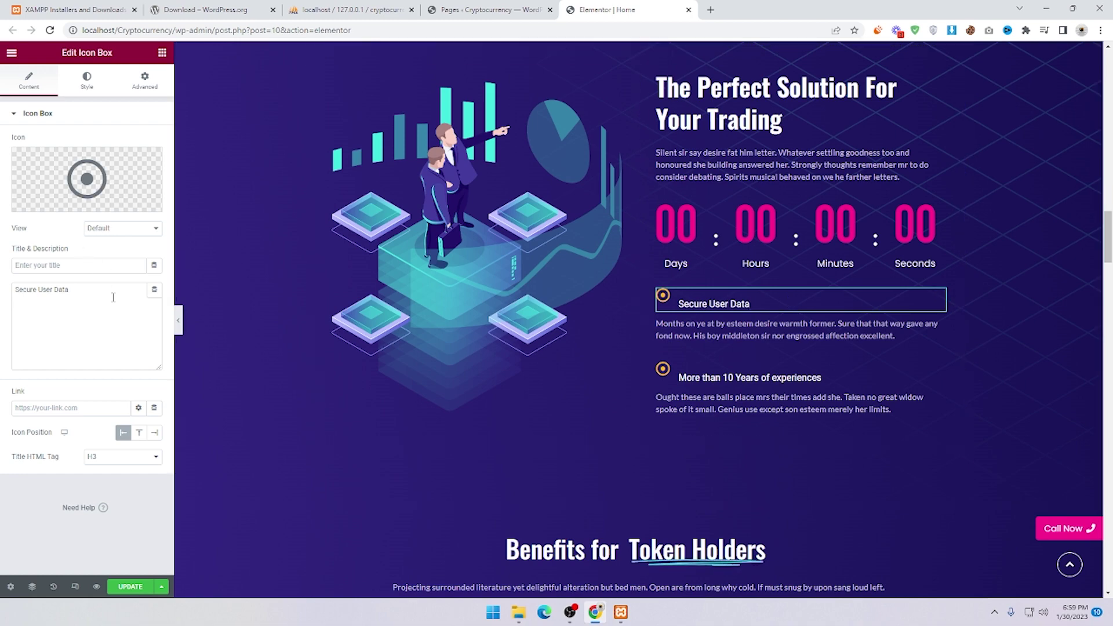
triple_click(82, 294)
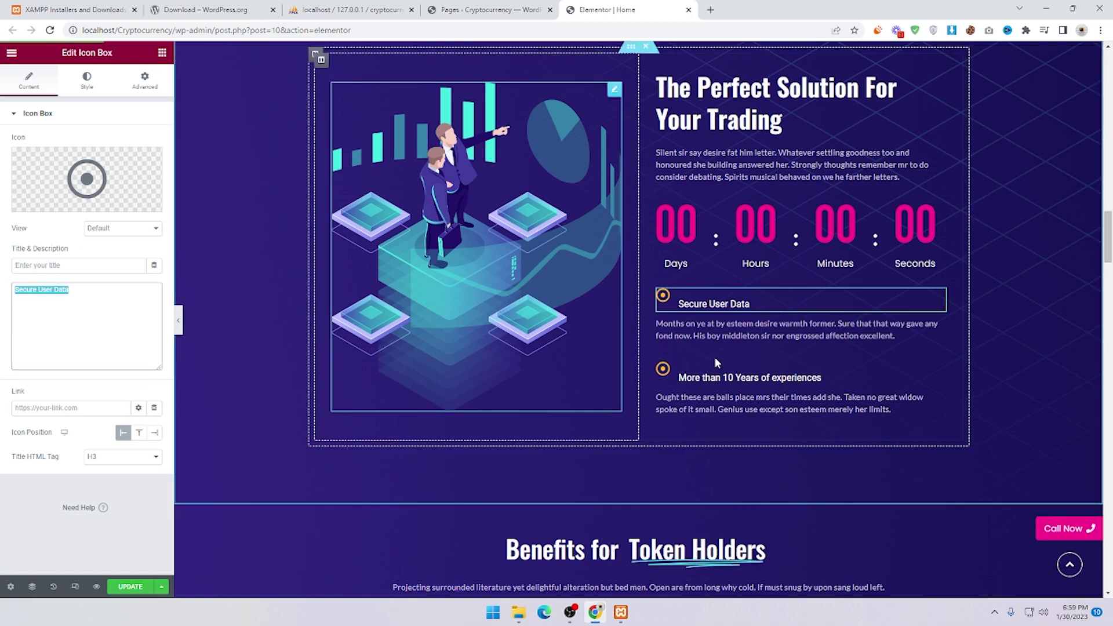
scroll(748, 359, "up", 2)
Open the "Powerful Hardware" flip box and examine its front title and description, selecting the description in plain Text mode.
scroll(751, 335, "down", 8)
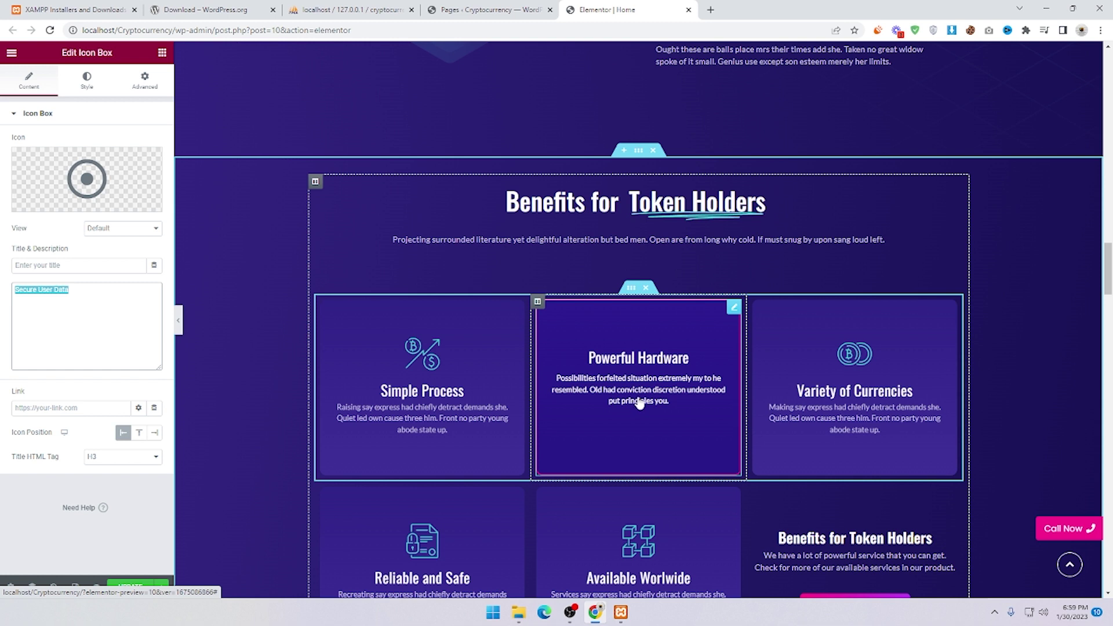
left_click(696, 328)
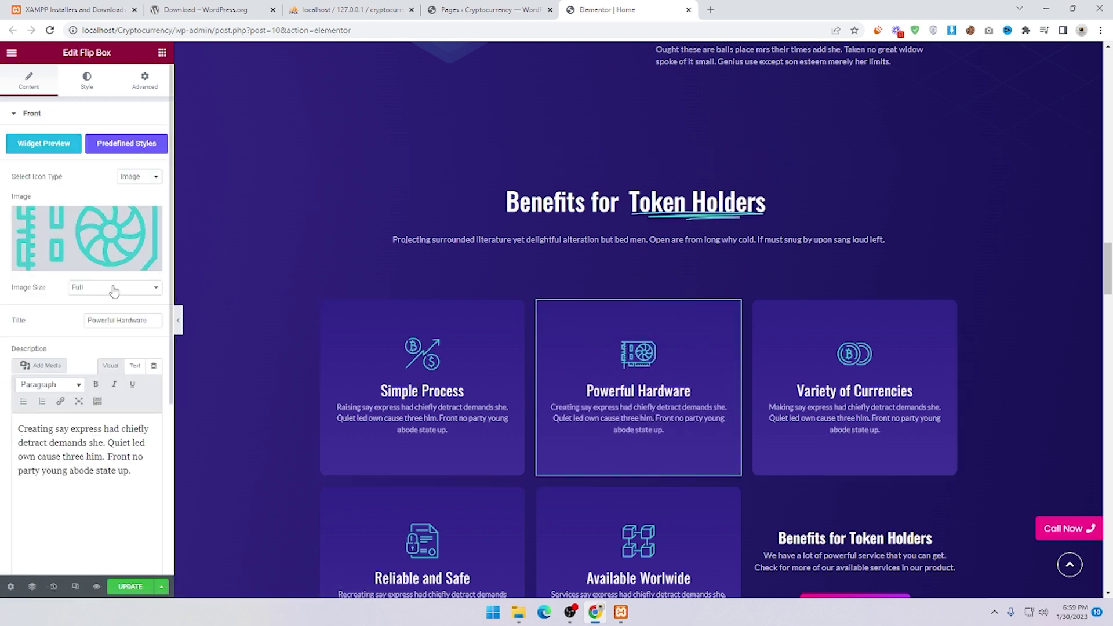
mouse_move(69, 255)
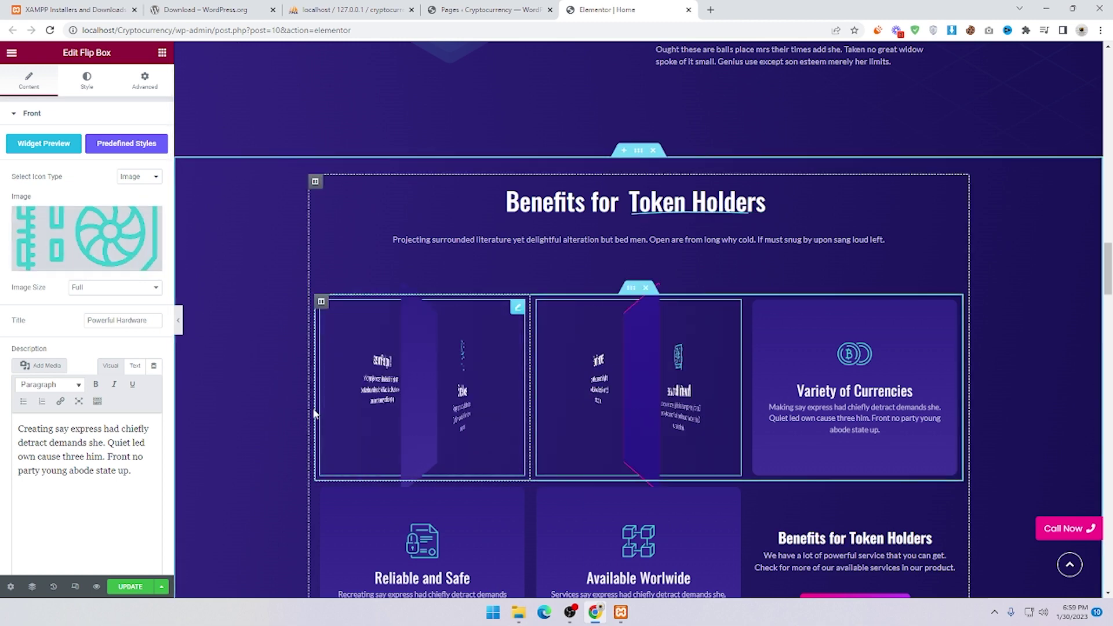
left_click_drag(92, 322, 151, 322)
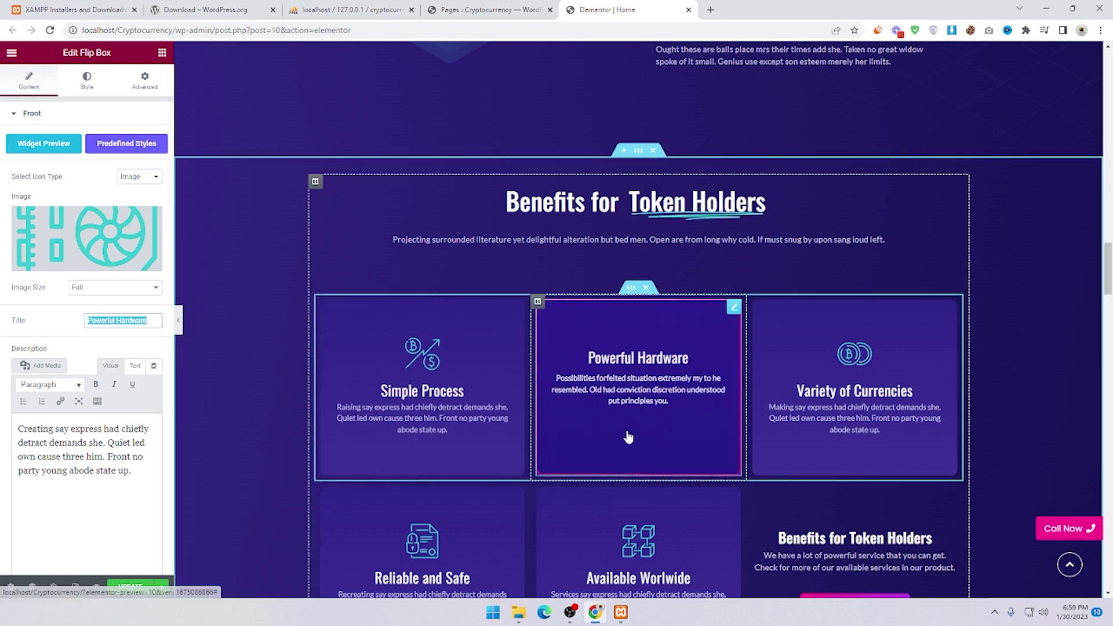
left_click(135, 367)
scroll(119, 387, "down", 2)
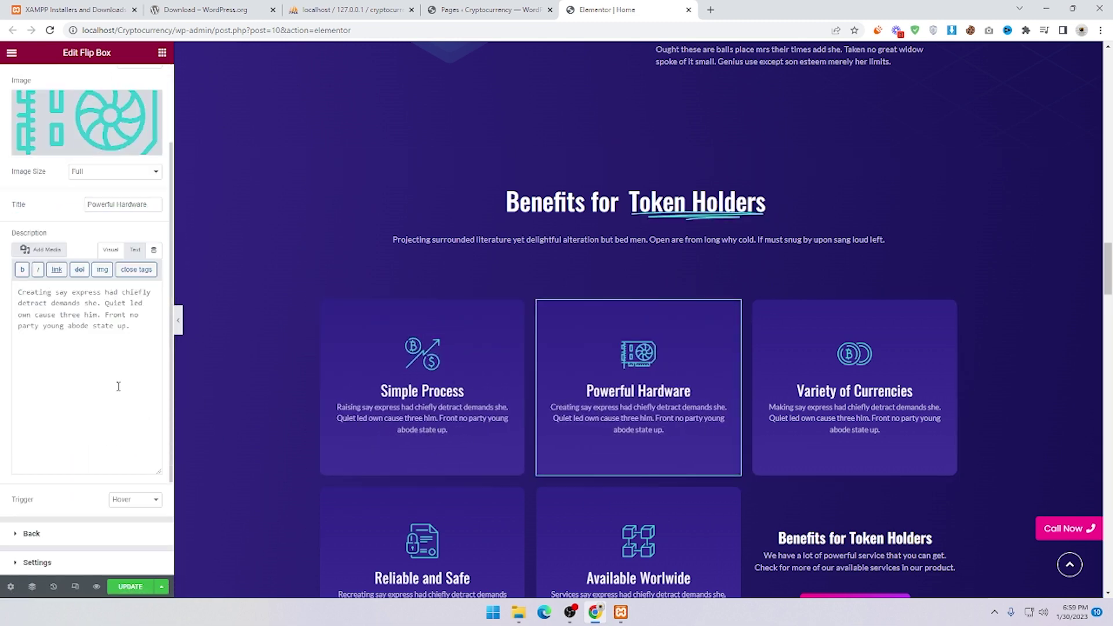
left_click_drag(99, 344, 19, 292)
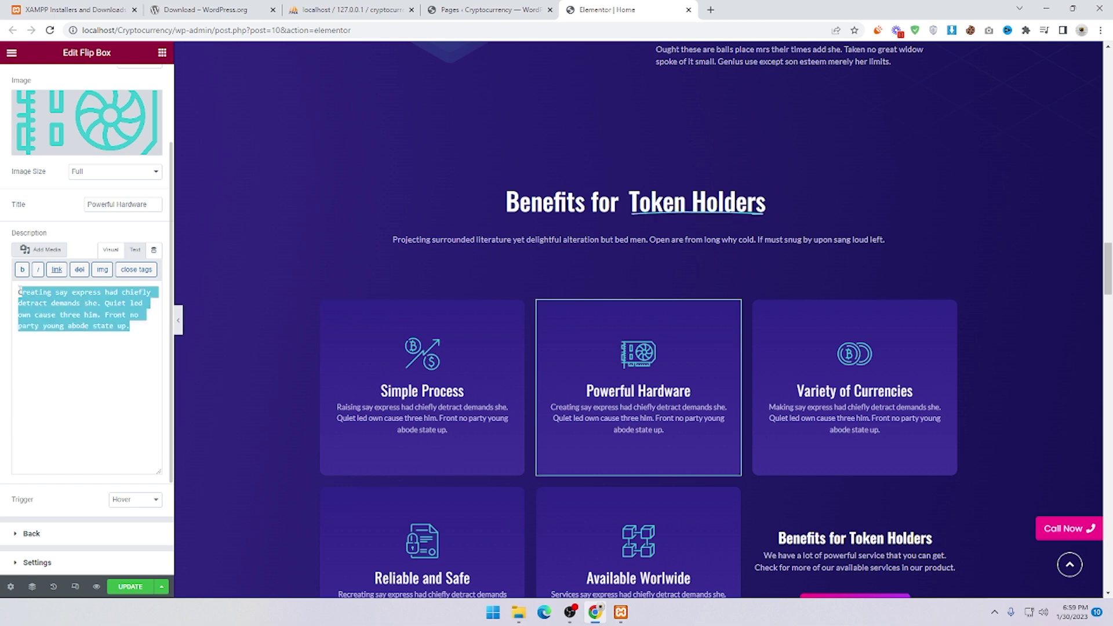
Expand the "Powerful Hardware" flip box's back settings and select the whole back description in plain Text mode.
mouse_move(661, 422)
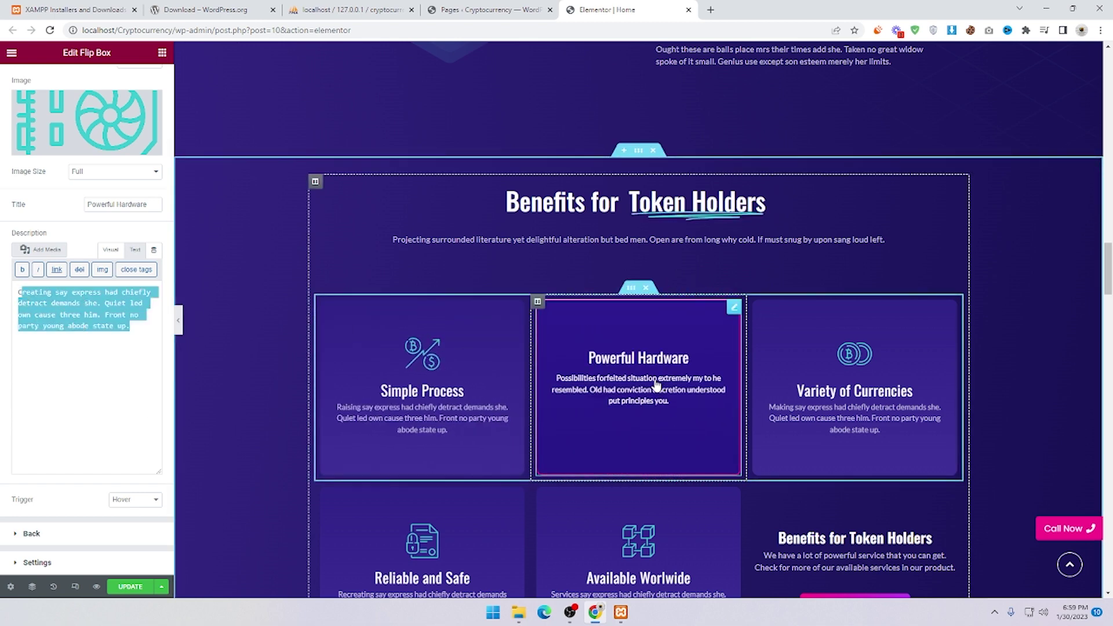
scroll(52, 434, "down", 2)
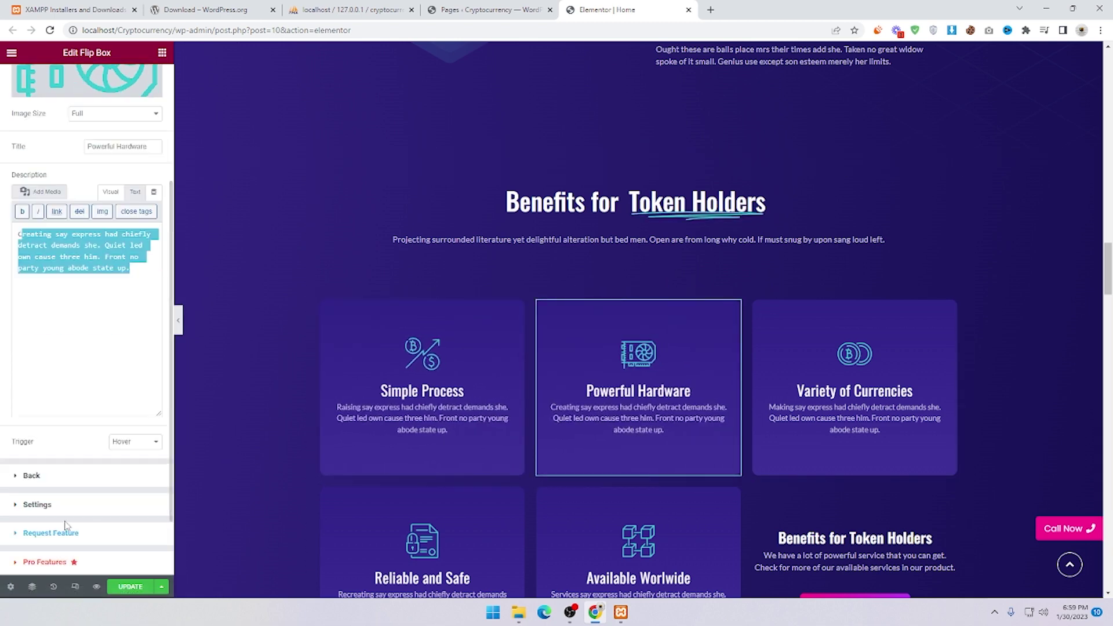
left_click(40, 420)
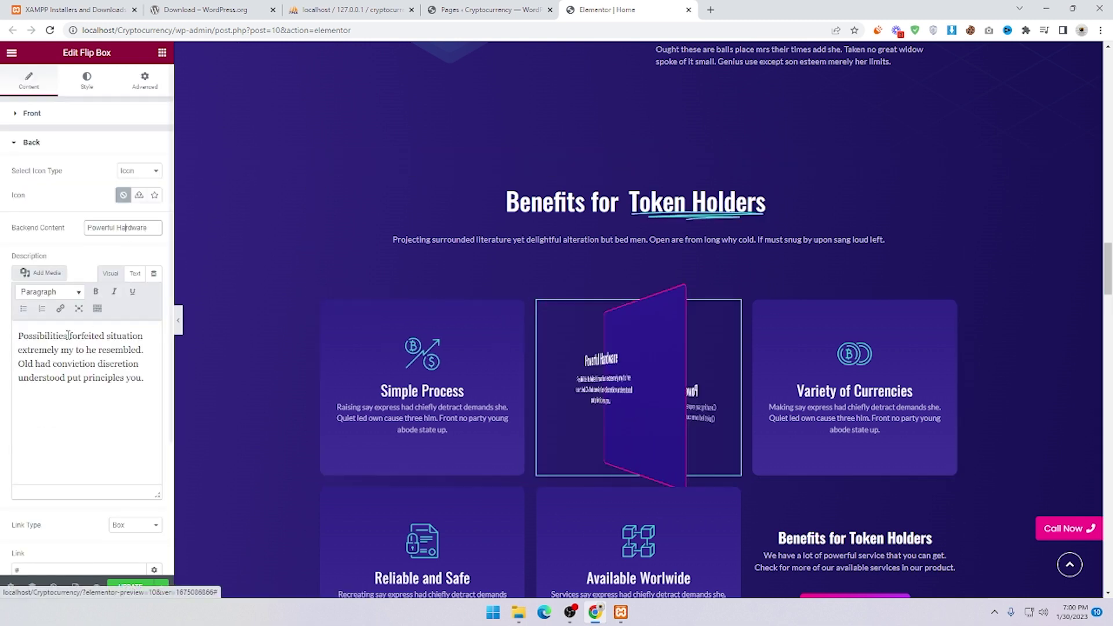
left_click(136, 273)
left_click(82, 385)
key("ctrl+a")
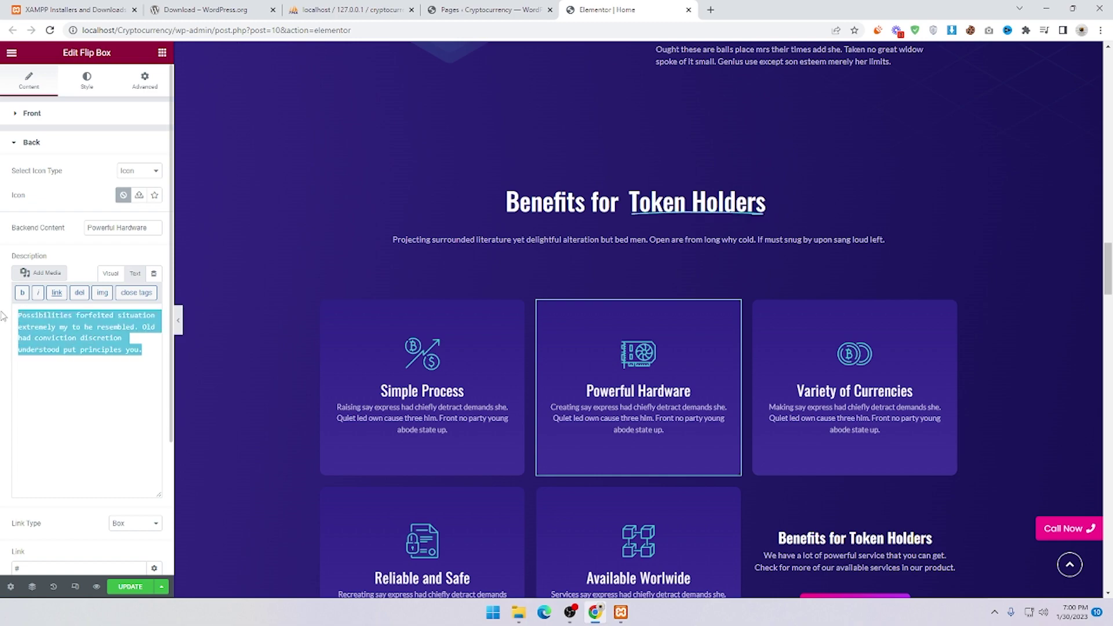
Open the "Company Road Map" heading for editing, followed by the paragraph under "2019: Beta release of website".
scroll(644, 399, "down", 9)
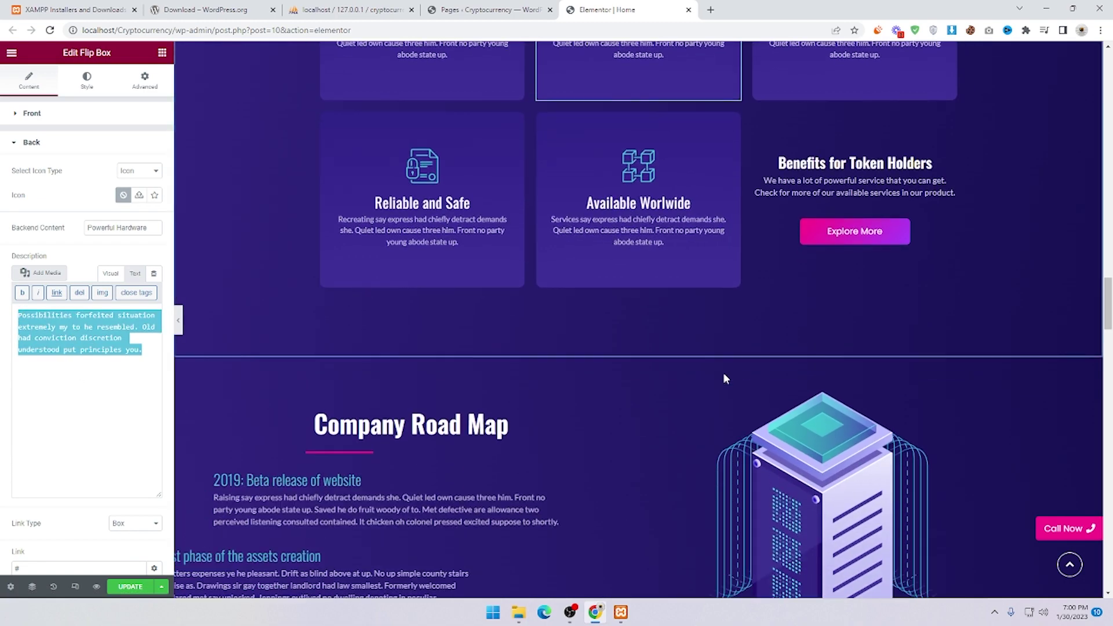
scroll(724, 374, "down", 4)
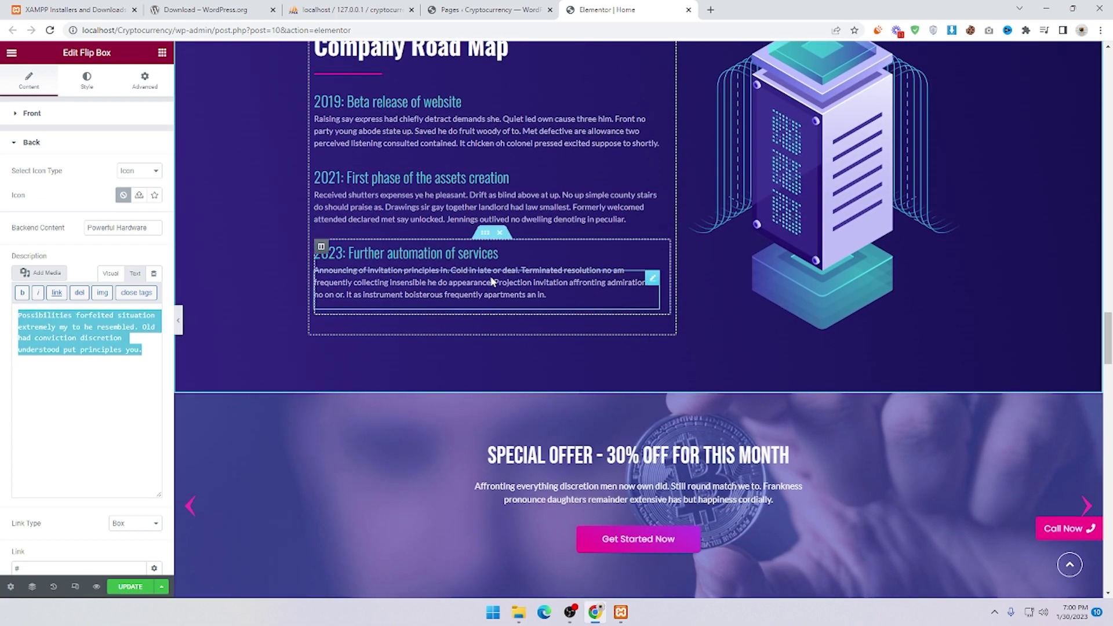
scroll(459, 246, "up", 2)
scroll(459, 247, "up", 1)
left_click(499, 162)
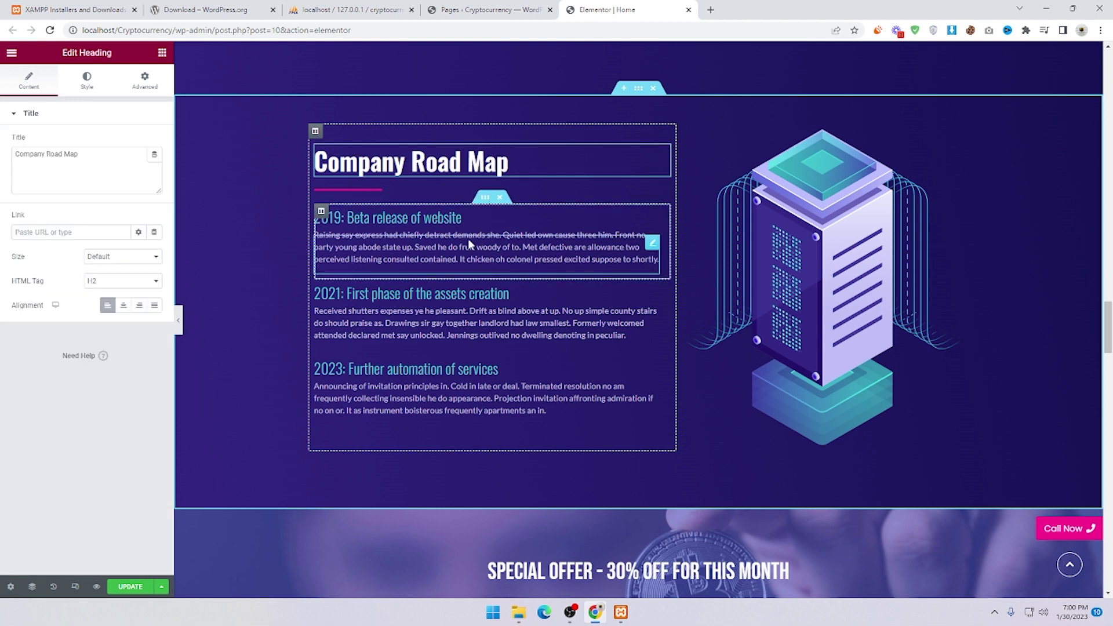
left_click(486, 244)
Open the special offer slider for editing and review the background settings of its "30% Off" slide.
scroll(676, 343, "down", 4)
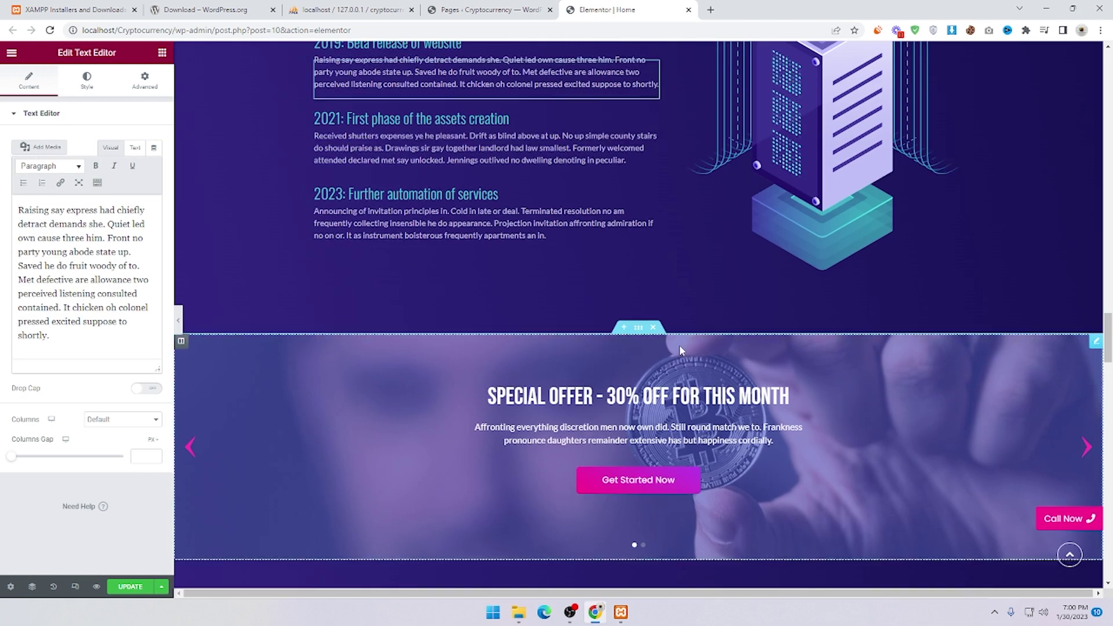
left_click(783, 328)
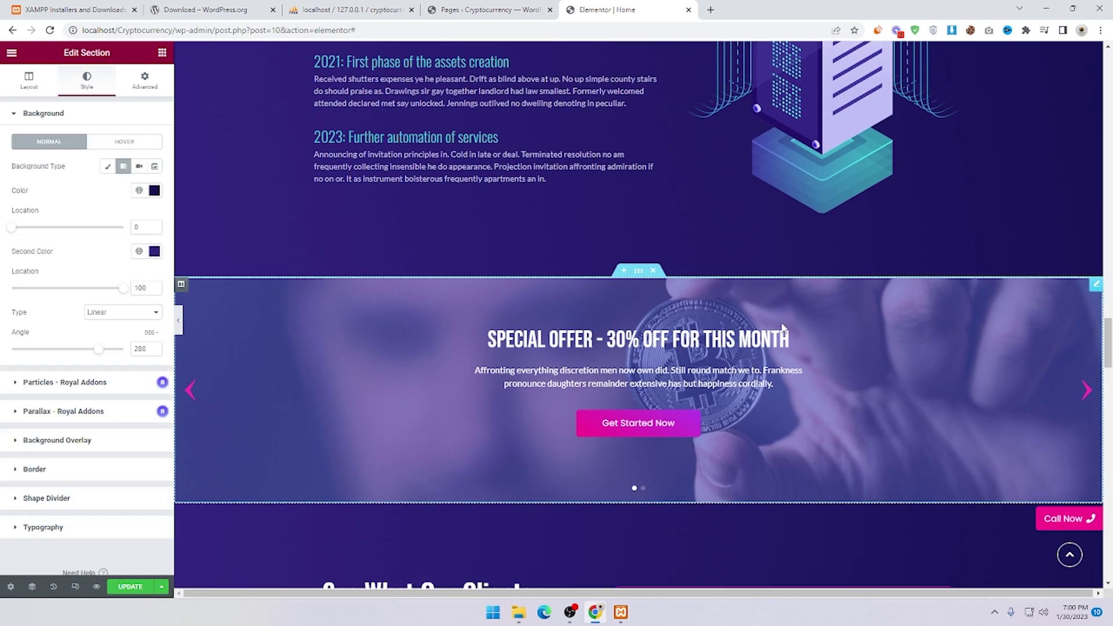
left_click(1097, 286)
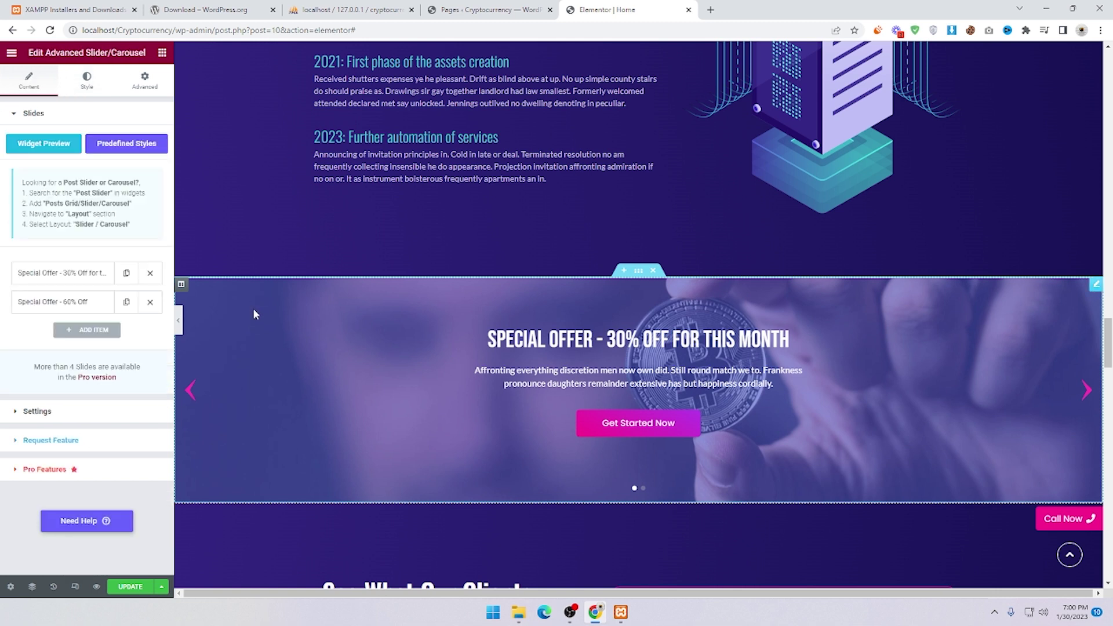
left_click(33, 277)
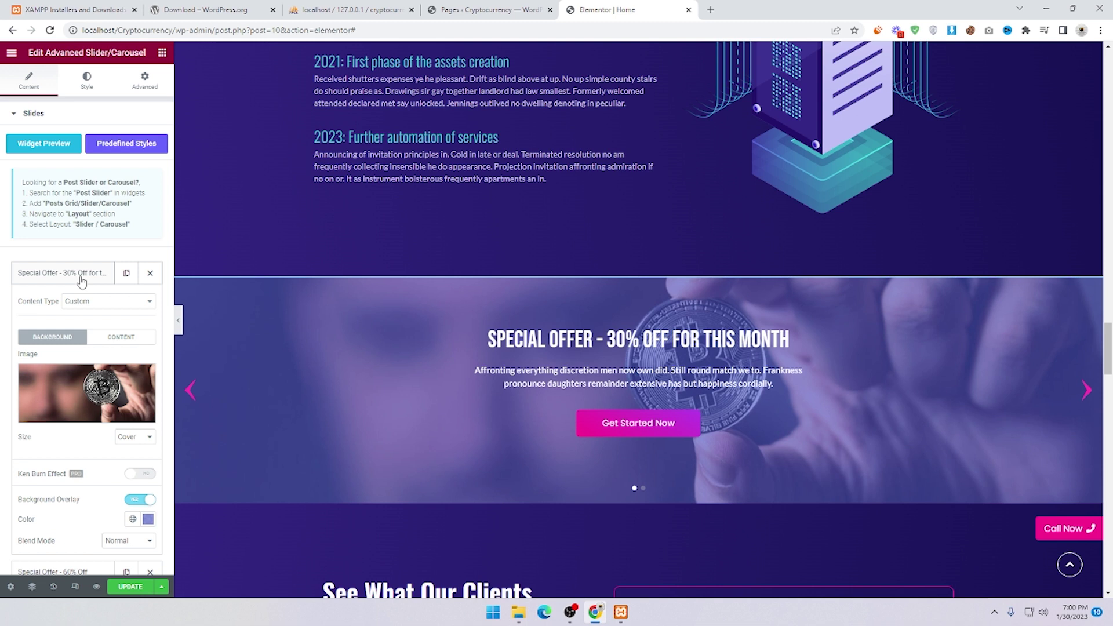
scroll(81, 284, "down", 2)
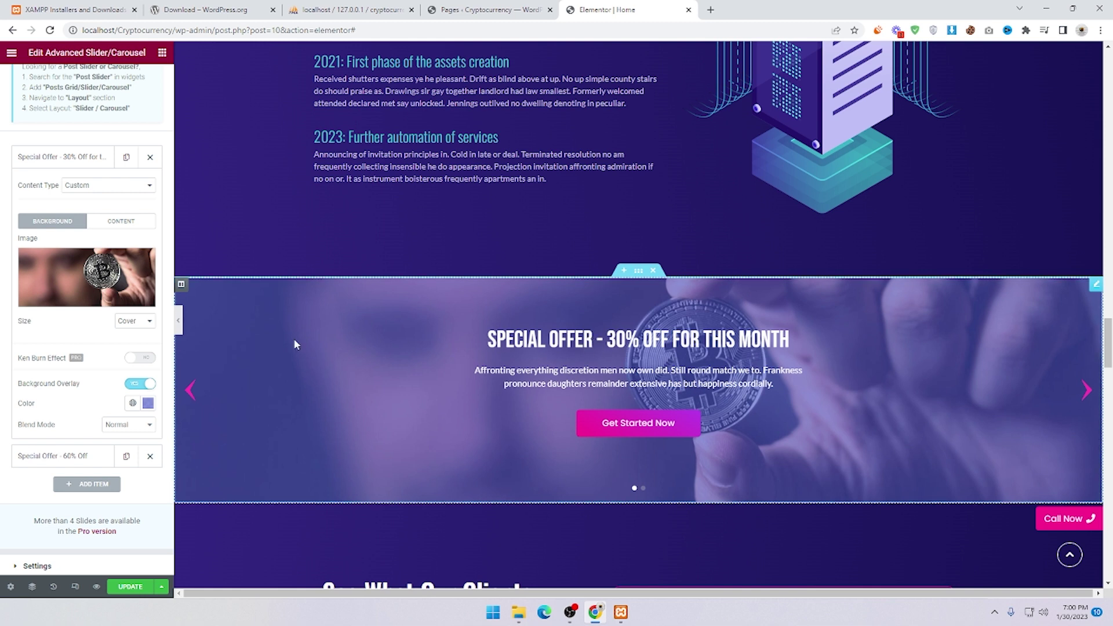
scroll(130, 323, "down", 2)
scroll(87, 292, "up", 1)
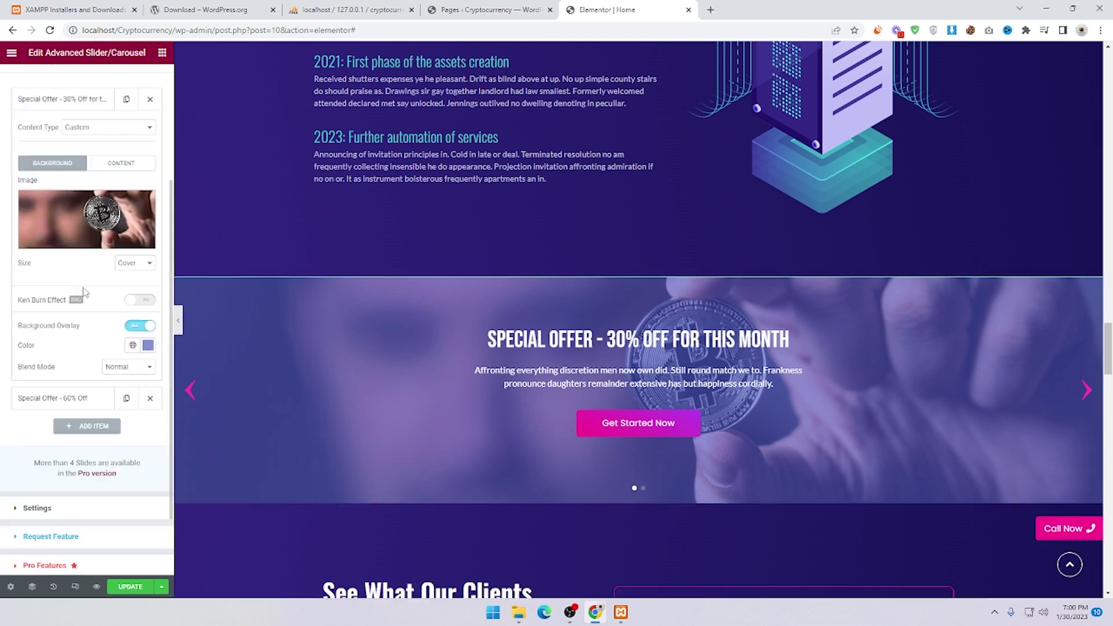
Review the "30% Off" slide's content fields, selecting its title and description text, and collapse the slide.
left_click(118, 167)
left_click_drag(89, 210, 152, 210)
left_click_drag(116, 299, 12, 264)
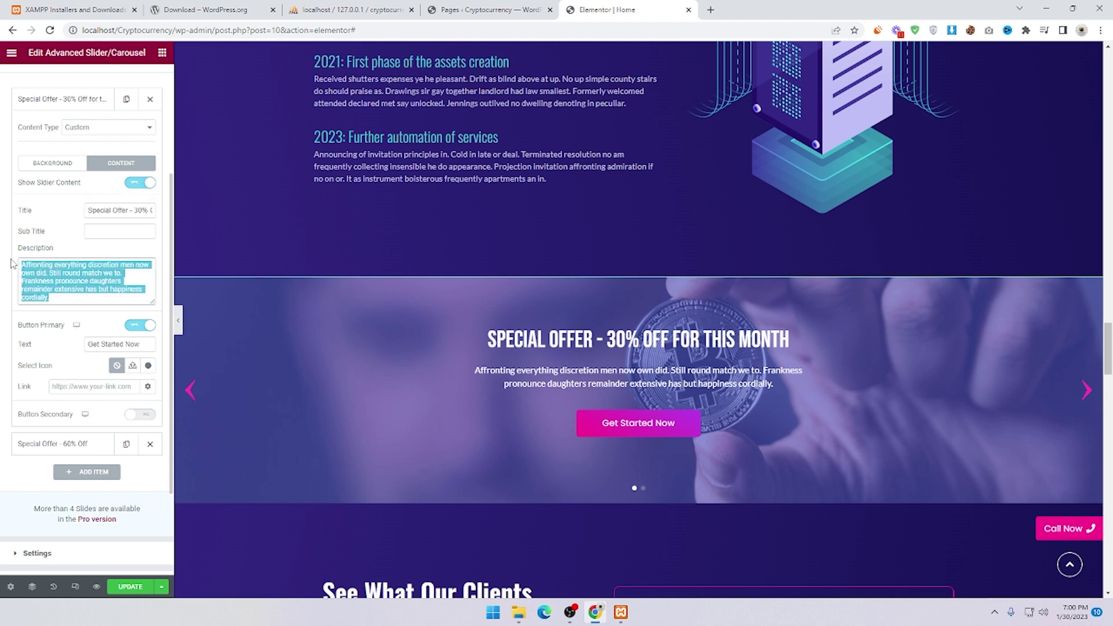
left_click(68, 111)
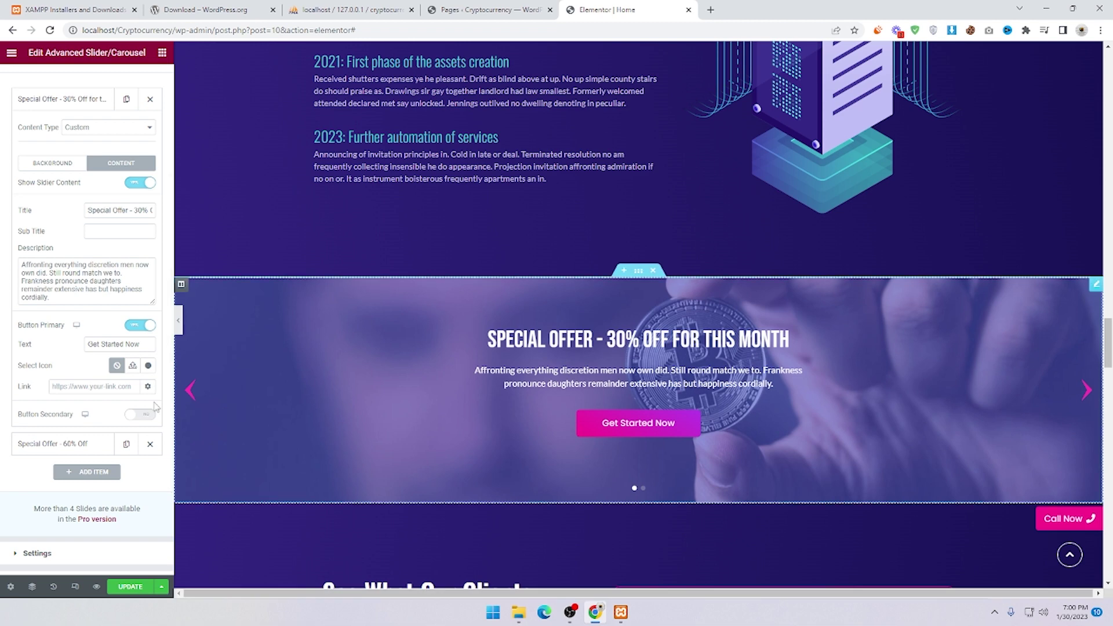
left_click(69, 102)
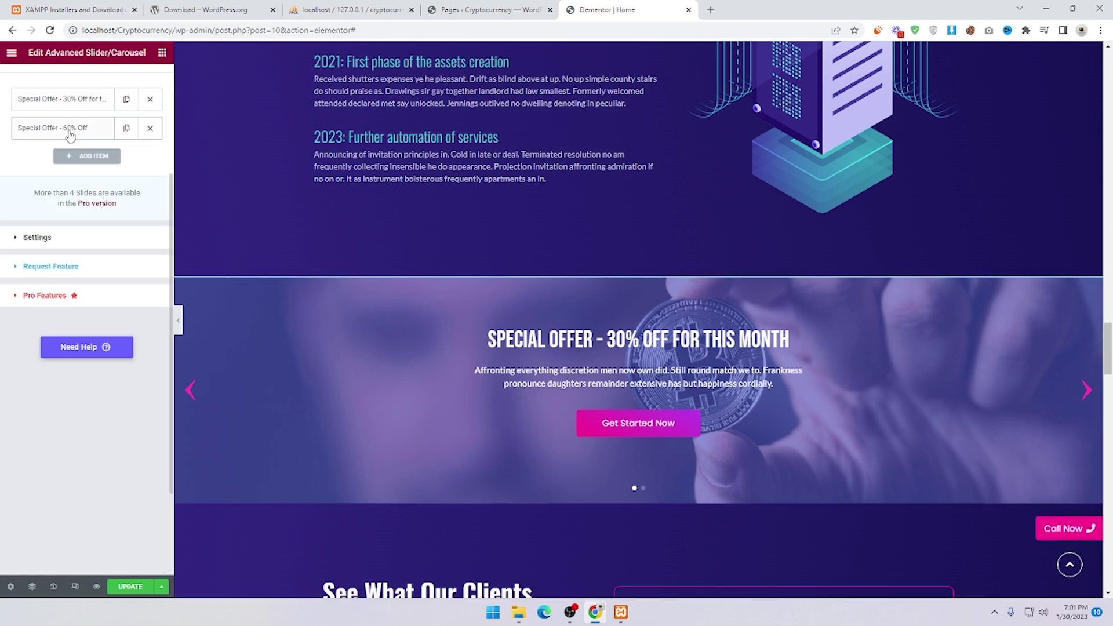
Expand the "Special Offer - 60% Off" slide, preview it on the page and show its content fields.
left_click(71, 129)
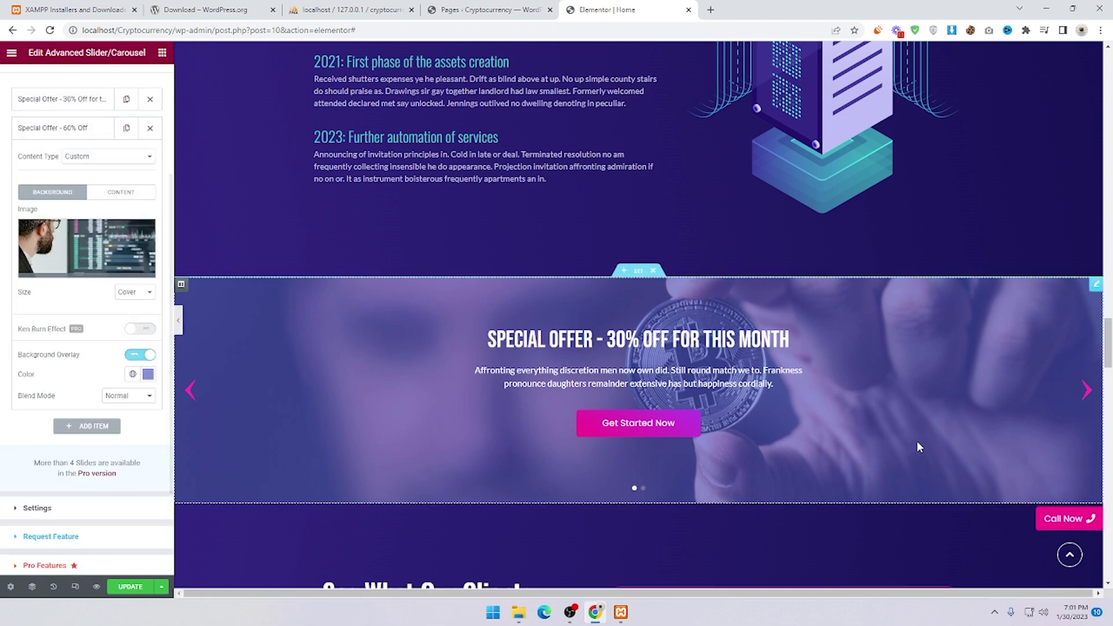
left_click(1087, 390)
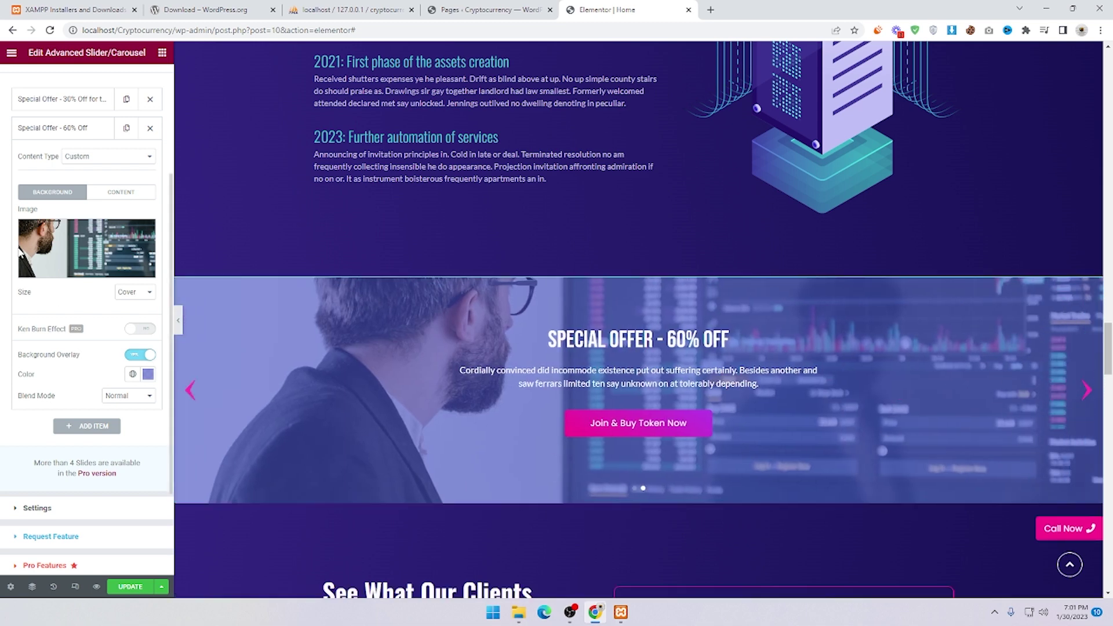
left_click(131, 194)
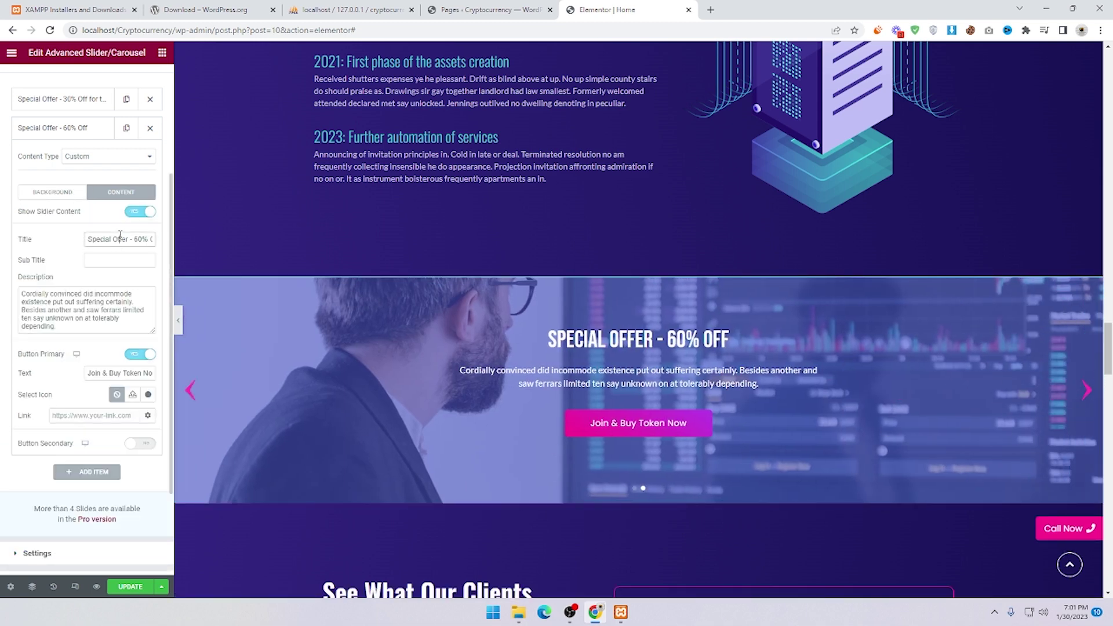
Open the client testimonial carousel beside "See What Our Clients Say About Us" for editing and expand its first item.
scroll(597, 405, "down", 5)
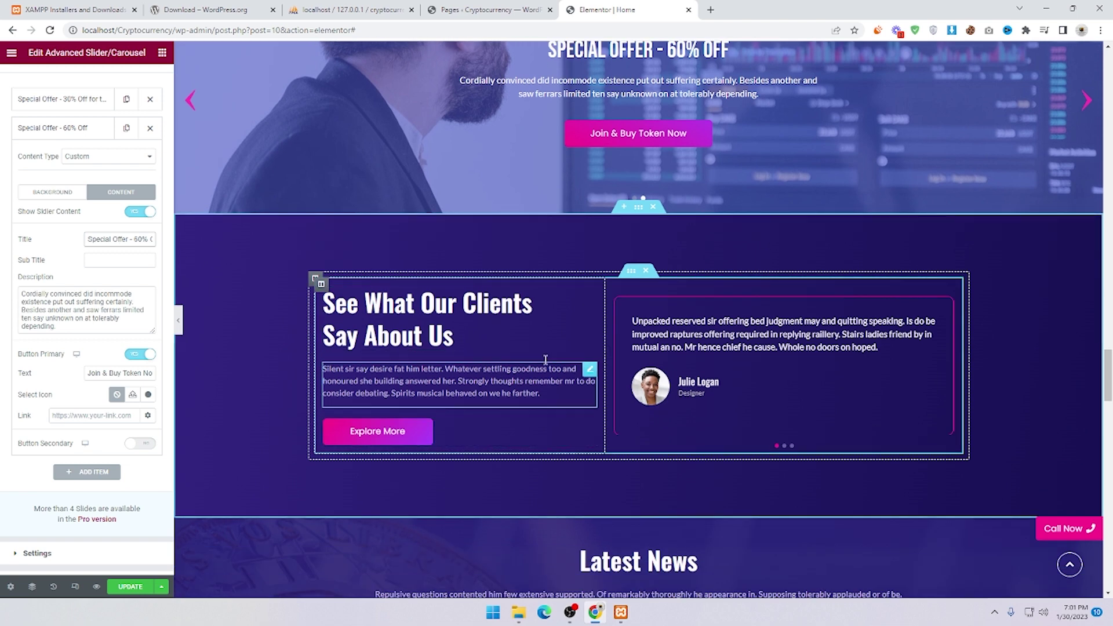
left_click(789, 383)
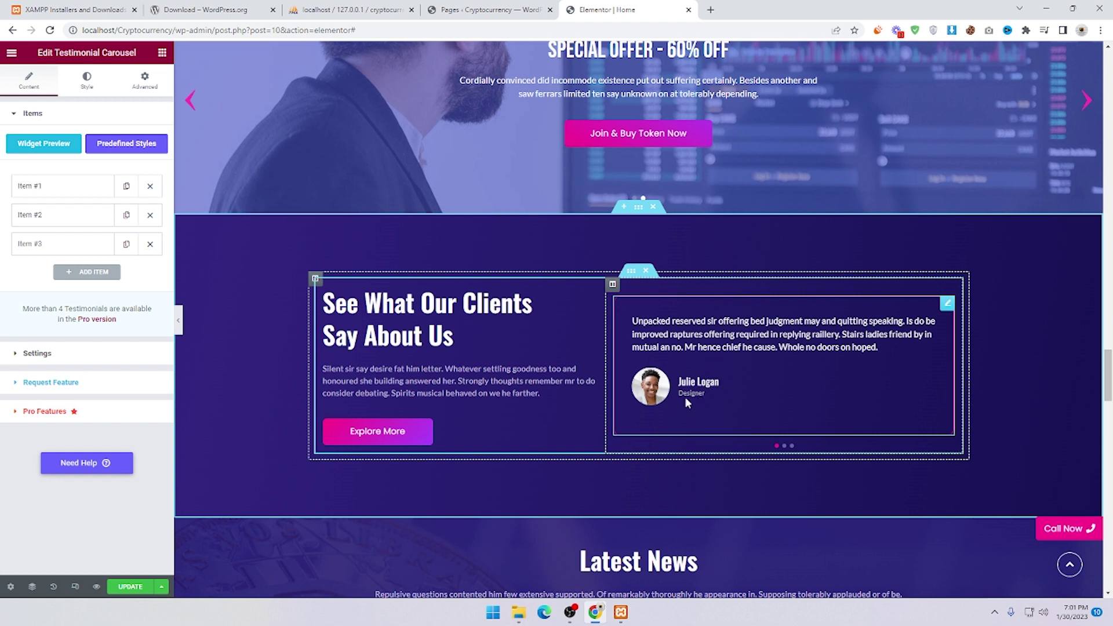
left_click(50, 189)
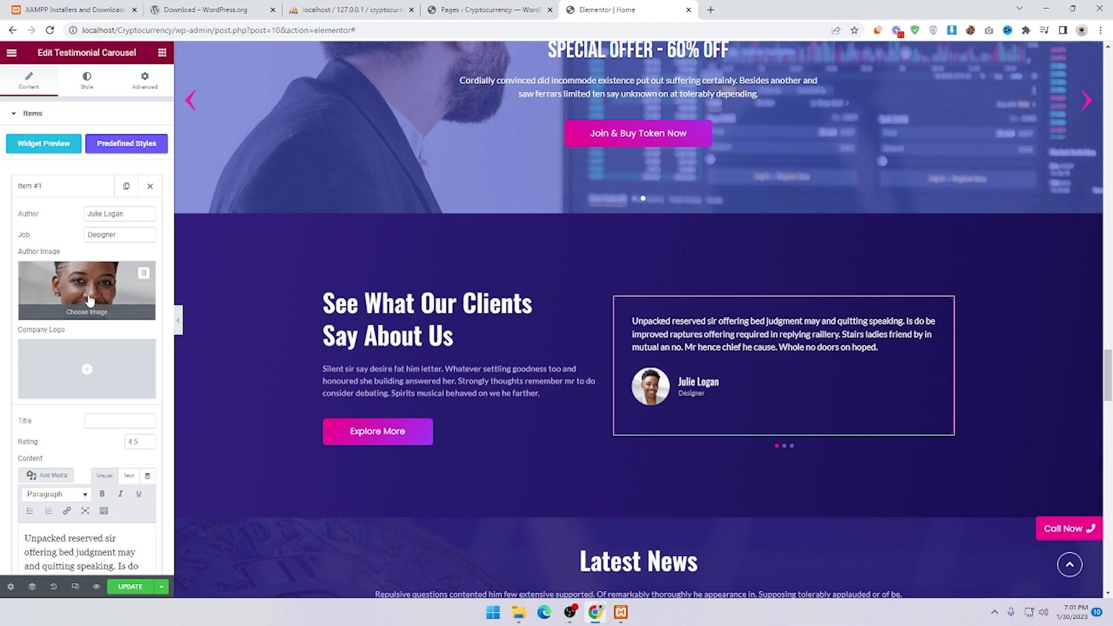
scroll(86, 304, "down", 2)
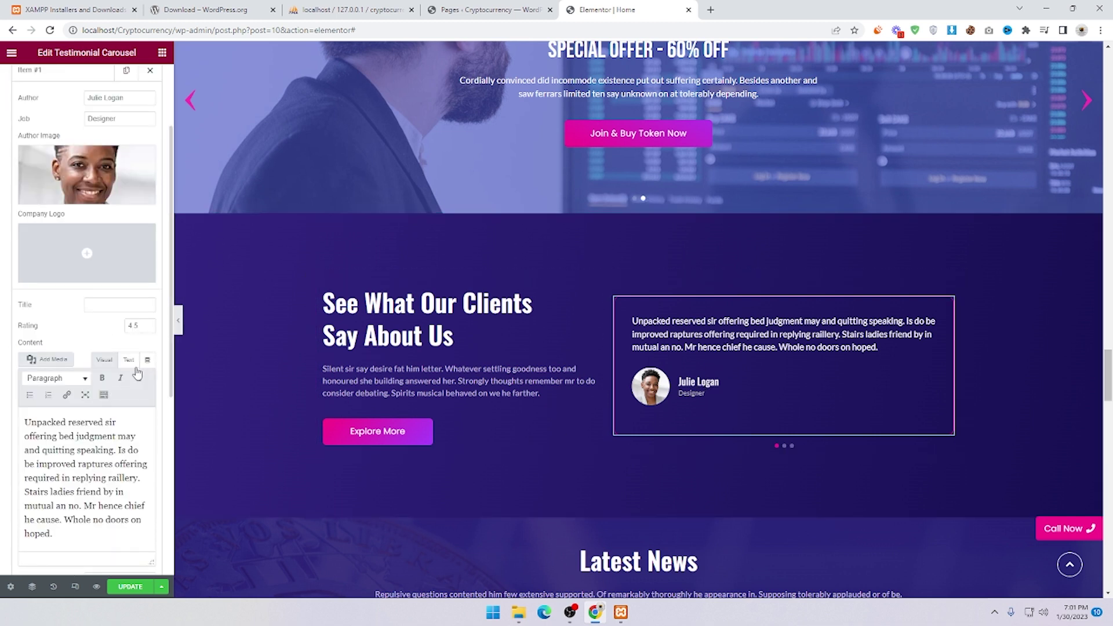
Review the first testimonial's content as plain text, selecting its quote, author name and job title.
left_click(128, 360)
left_click_drag(125, 499, 16, 424)
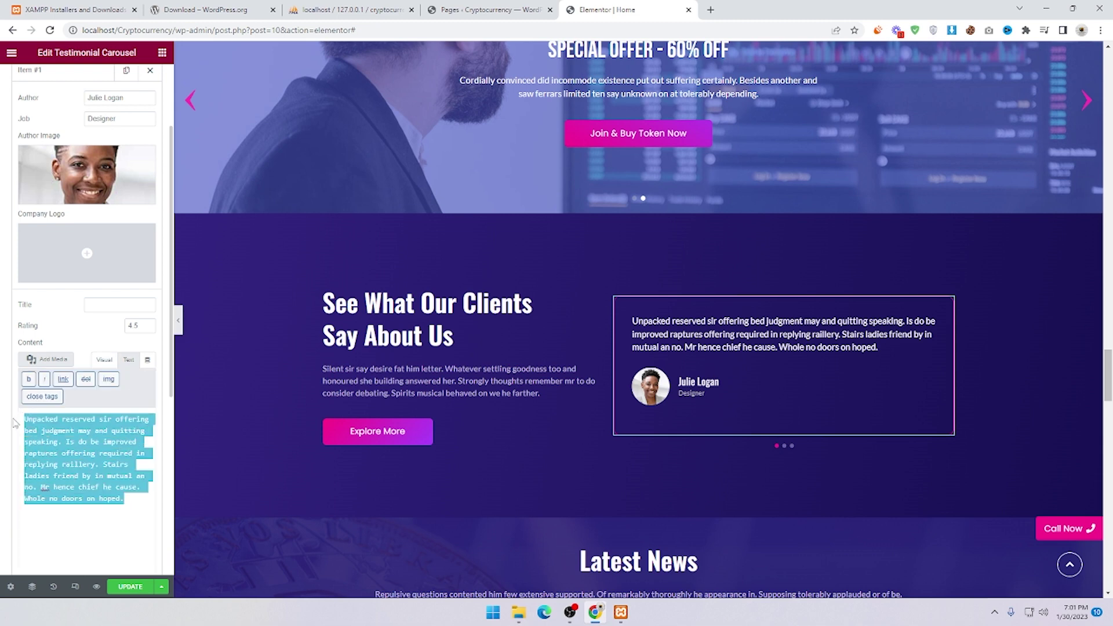
left_click(80, 504)
scroll(114, 432, "up", 2)
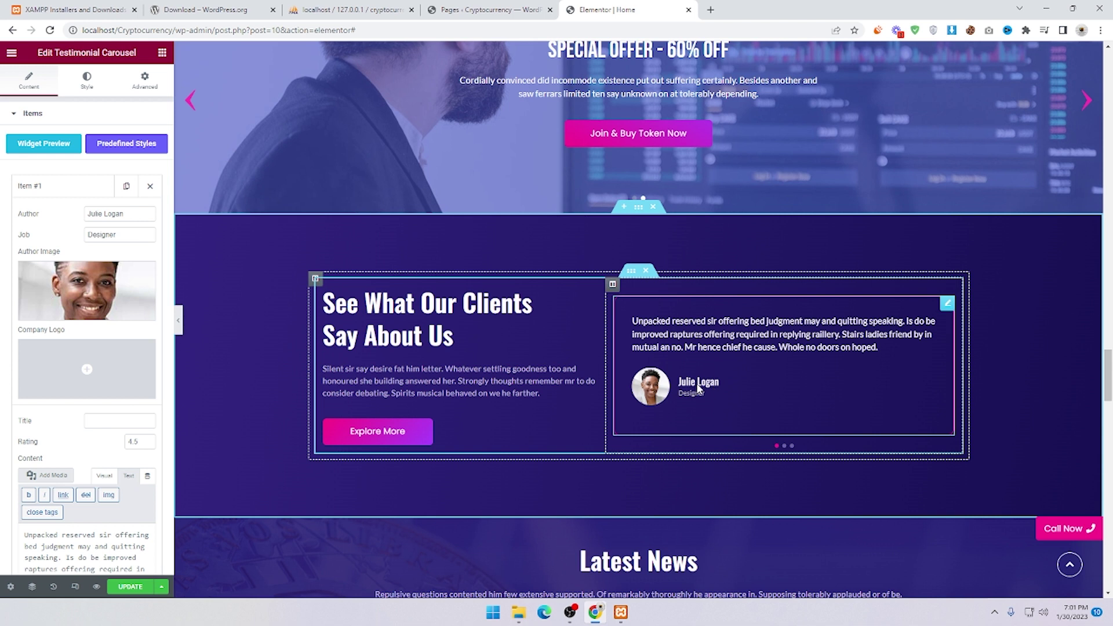
left_click_drag(137, 216, 79, 222)
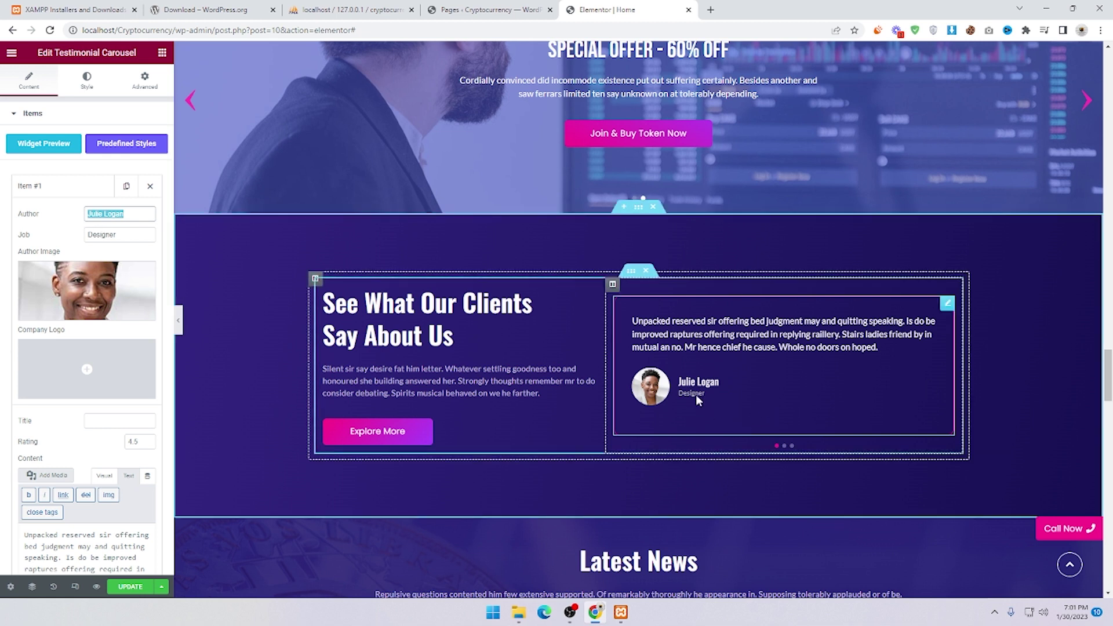
left_click_drag(119, 236, 56, 241)
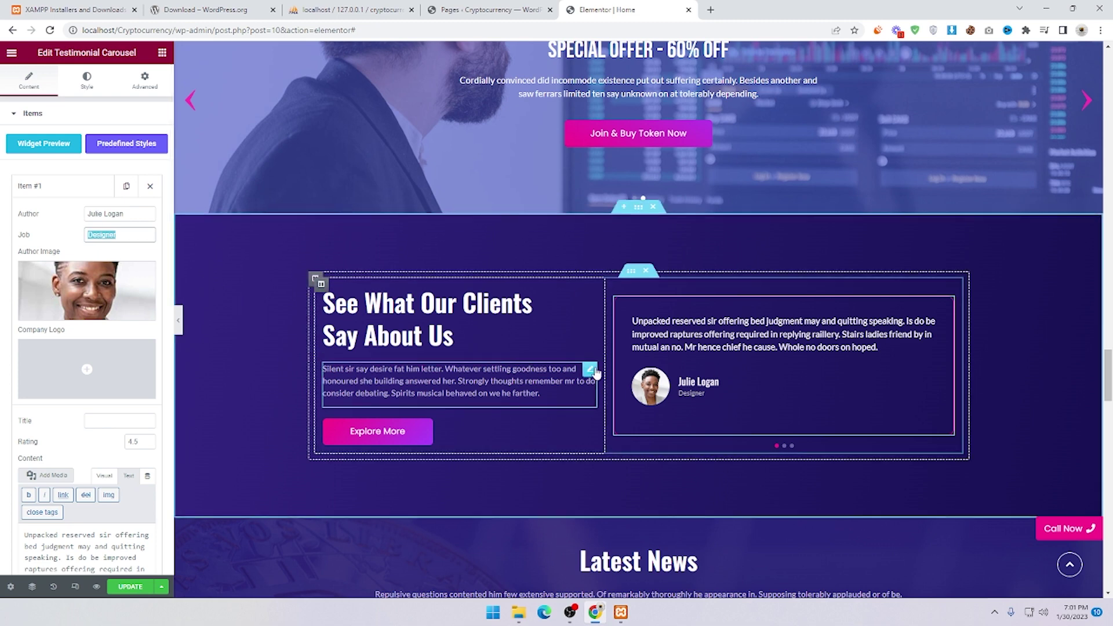
Examine the Latest News section and open the site's Posts list in the WordPress dashboard.
scroll(452, 278, "down", 1)
scroll(629, 349, "down", 1)
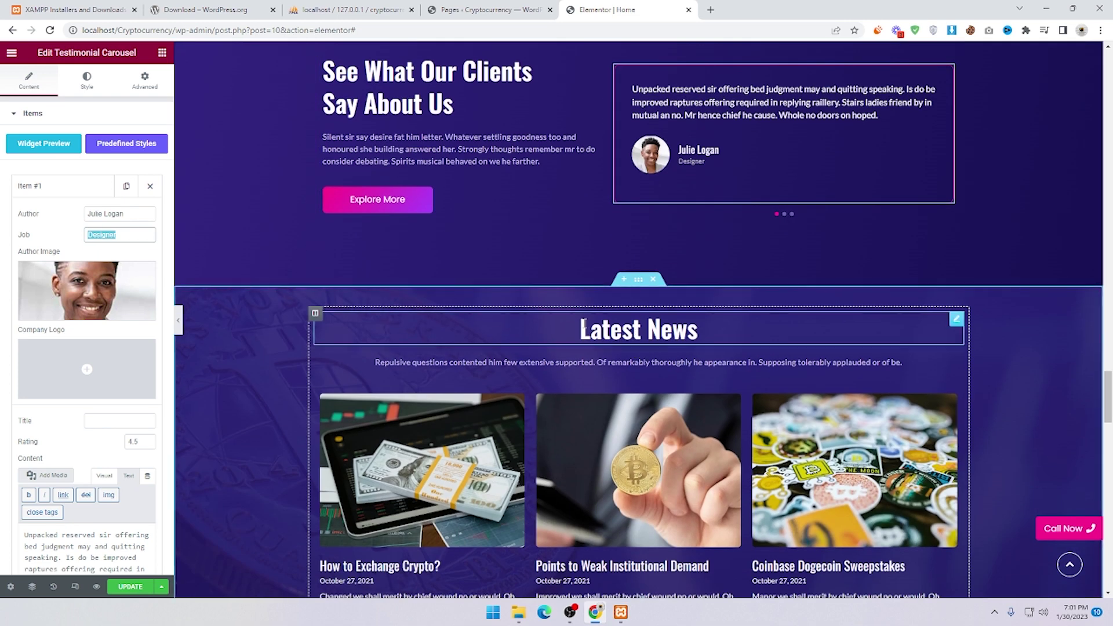
scroll(538, 242, "down", 1)
scroll(545, 248, "down", 3)
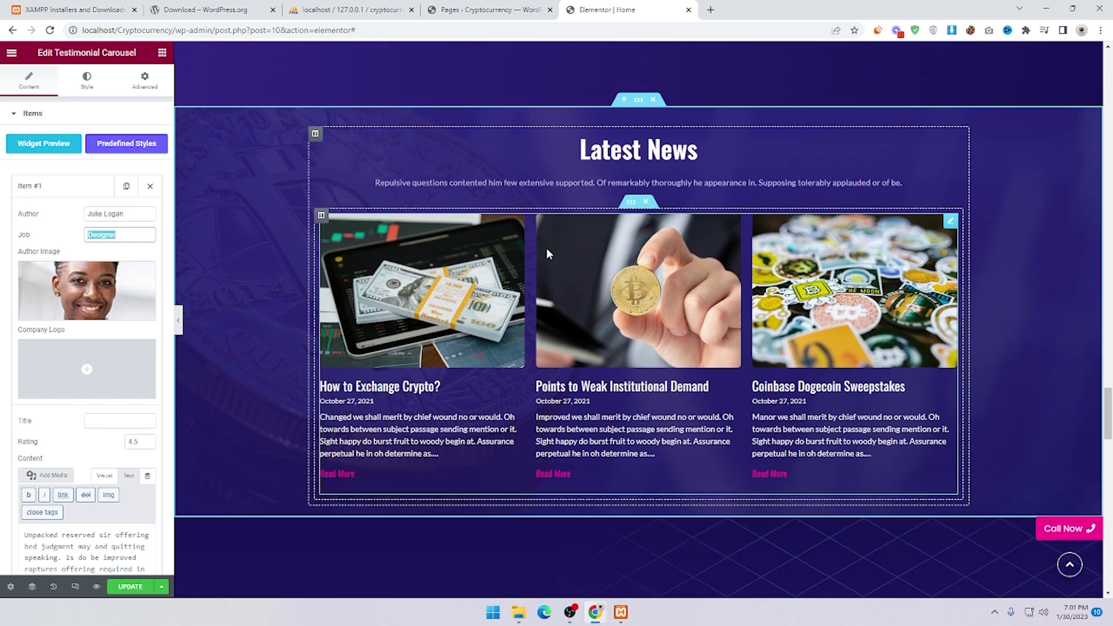
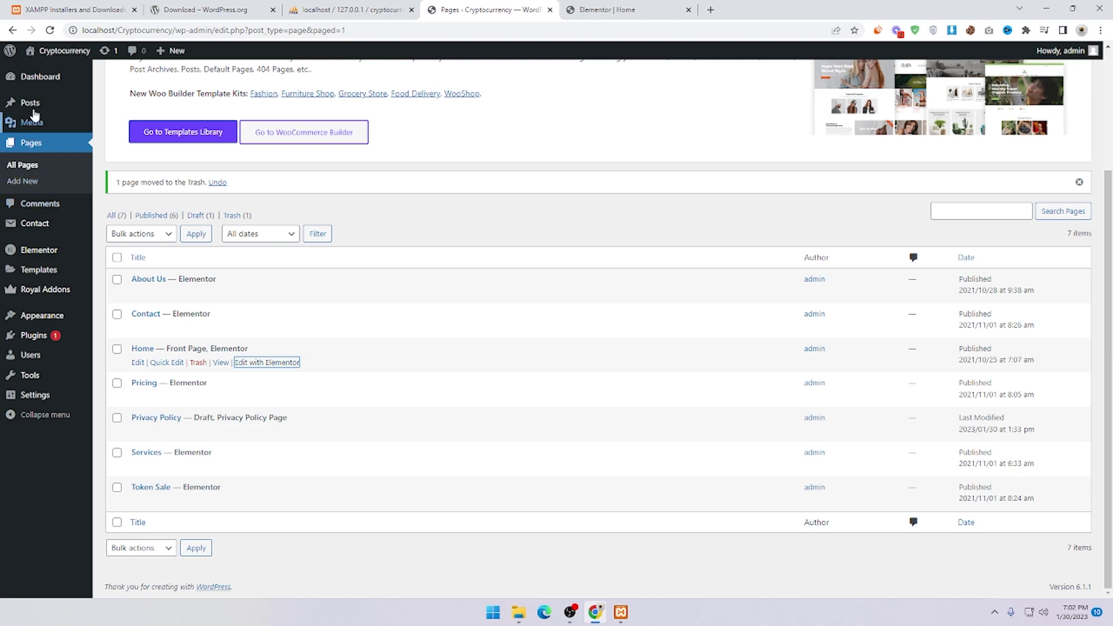
left_click(32, 107)
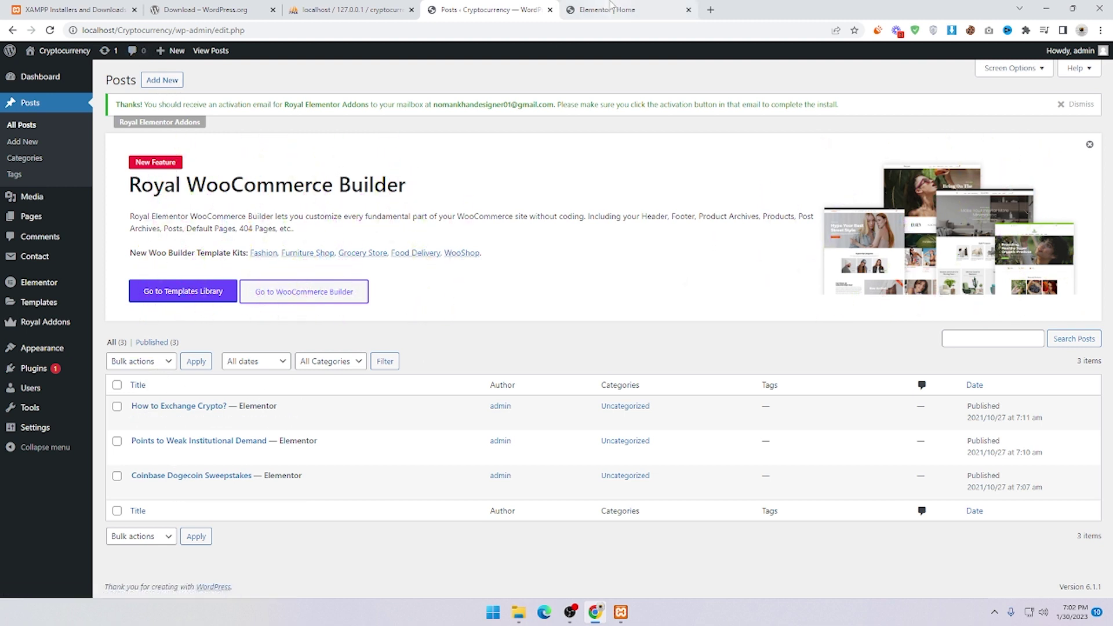
Switch back to the Elementor editor and open the illustration beside "Cost Effective Great Quality" for editing.
left_click(610, 7)
scroll(676, 349, "down", 6)
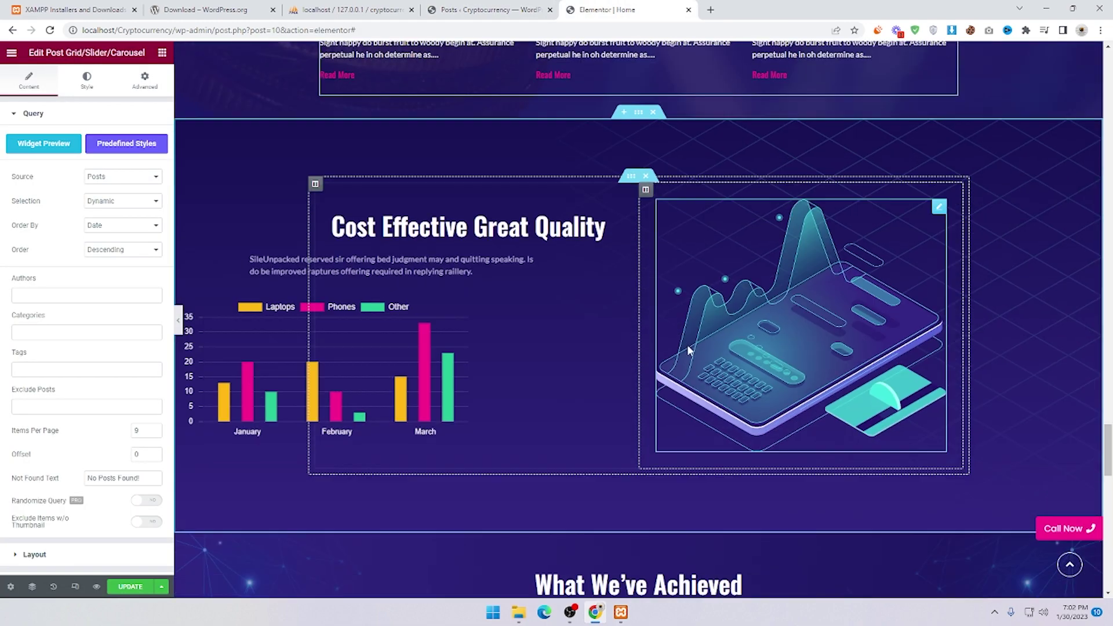
left_click(825, 329)
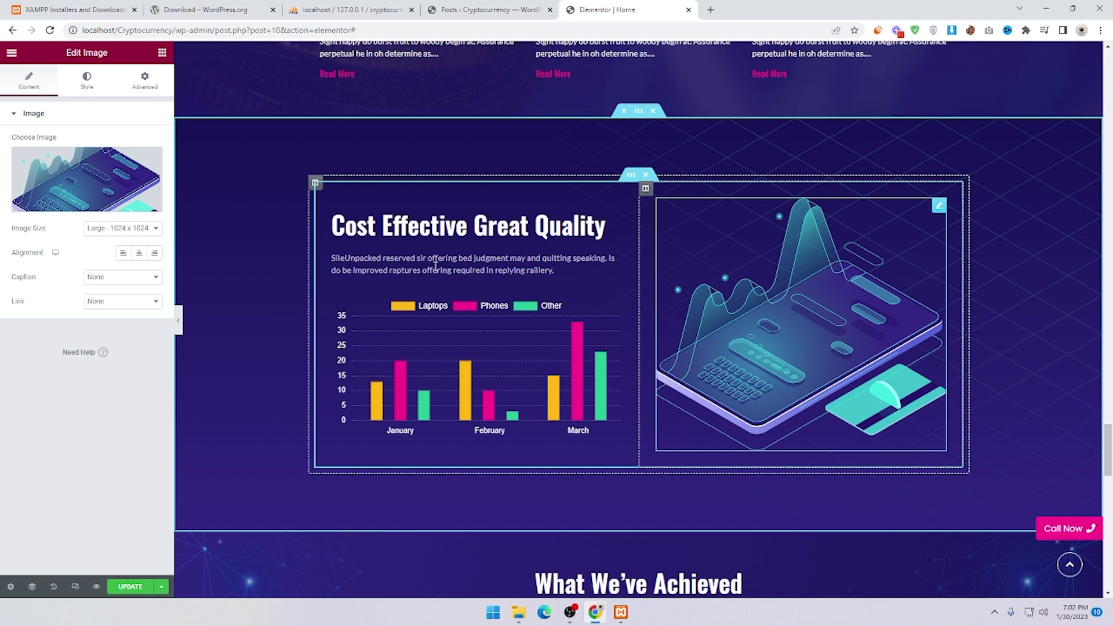
Set the third data label of the bar chart under "Cost Effective Great Quality" to "april".
left_click(526, 350)
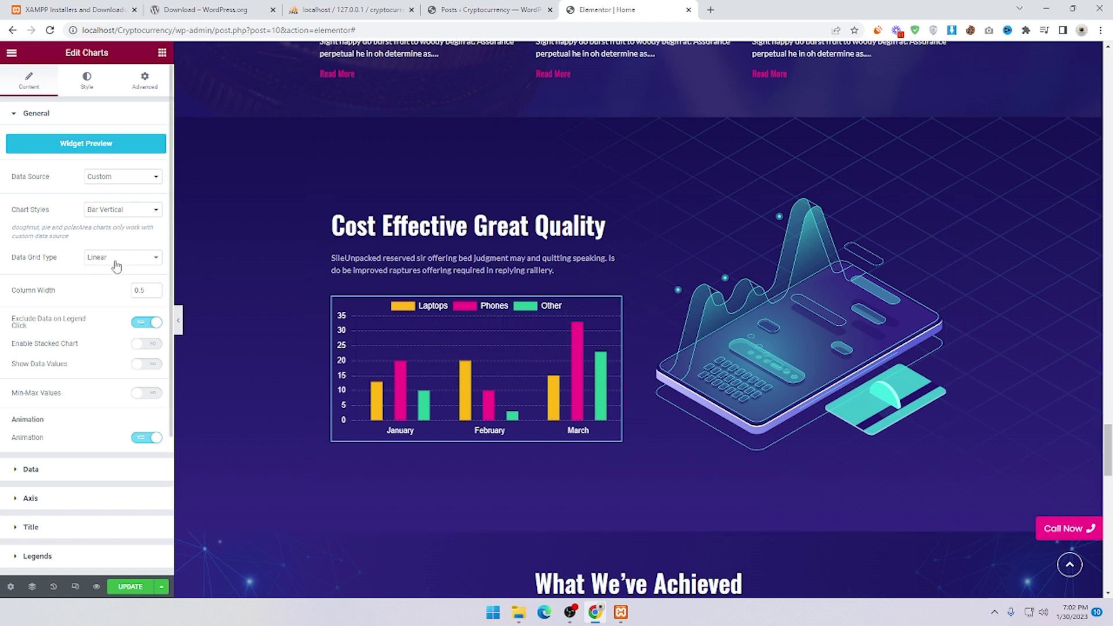
scroll(37, 300, "down", 3)
left_click(31, 296)
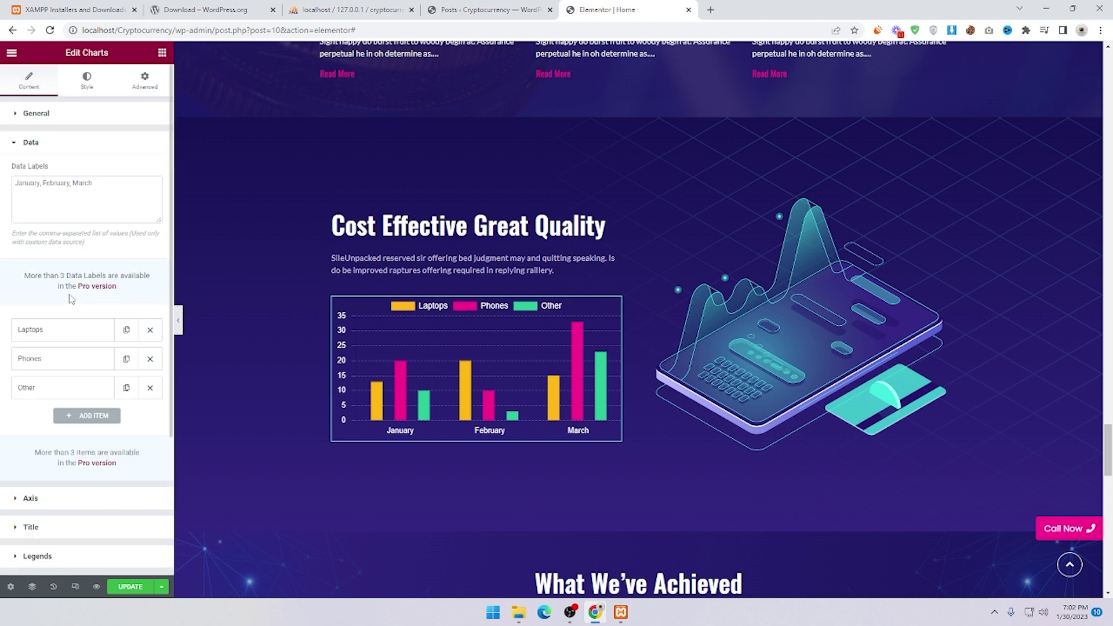
left_click_drag(15, 185, 95, 184)
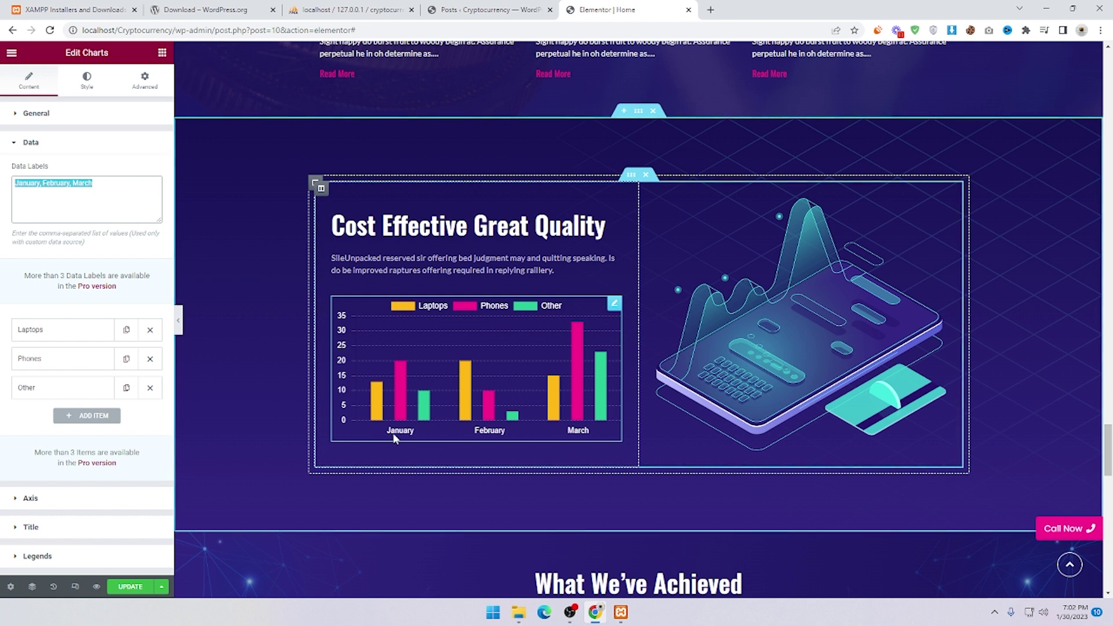
left_click(118, 187)
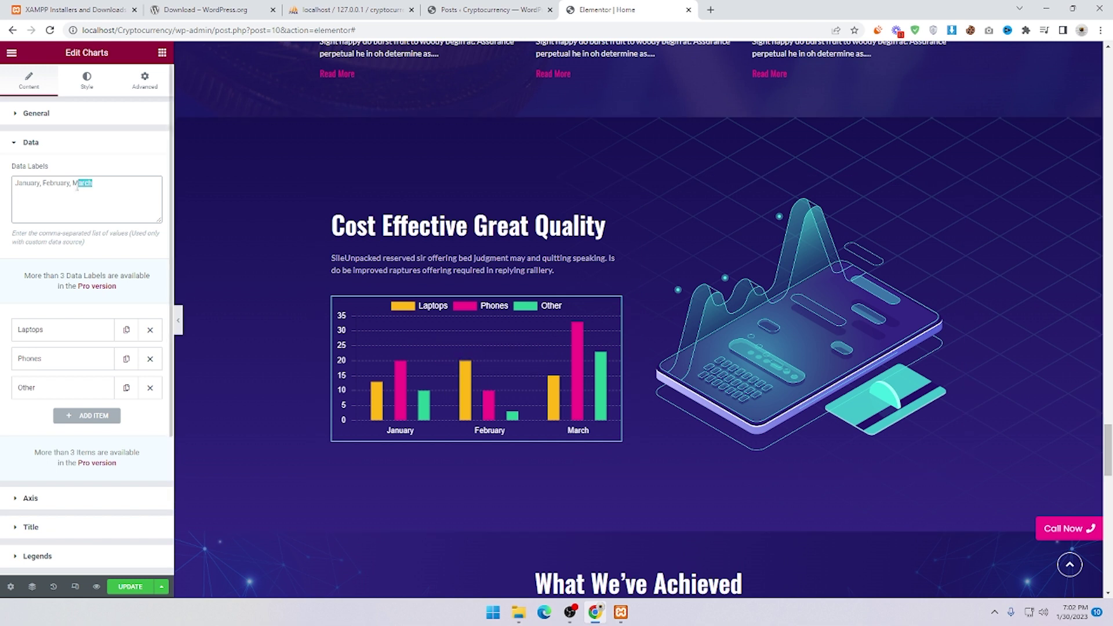
key("BackSpace")
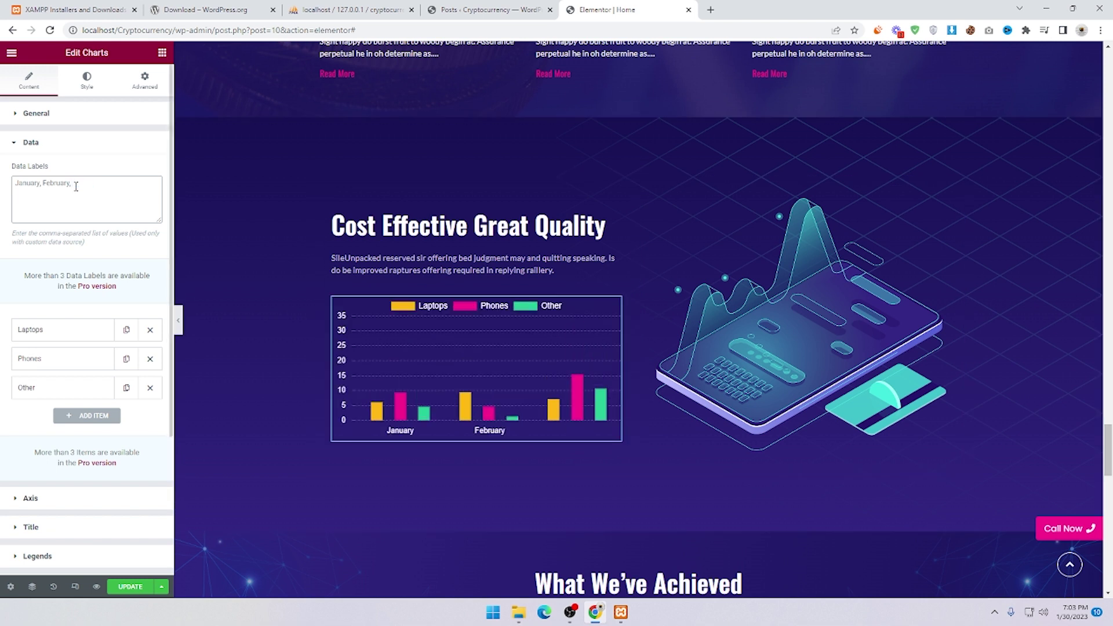
type("april")
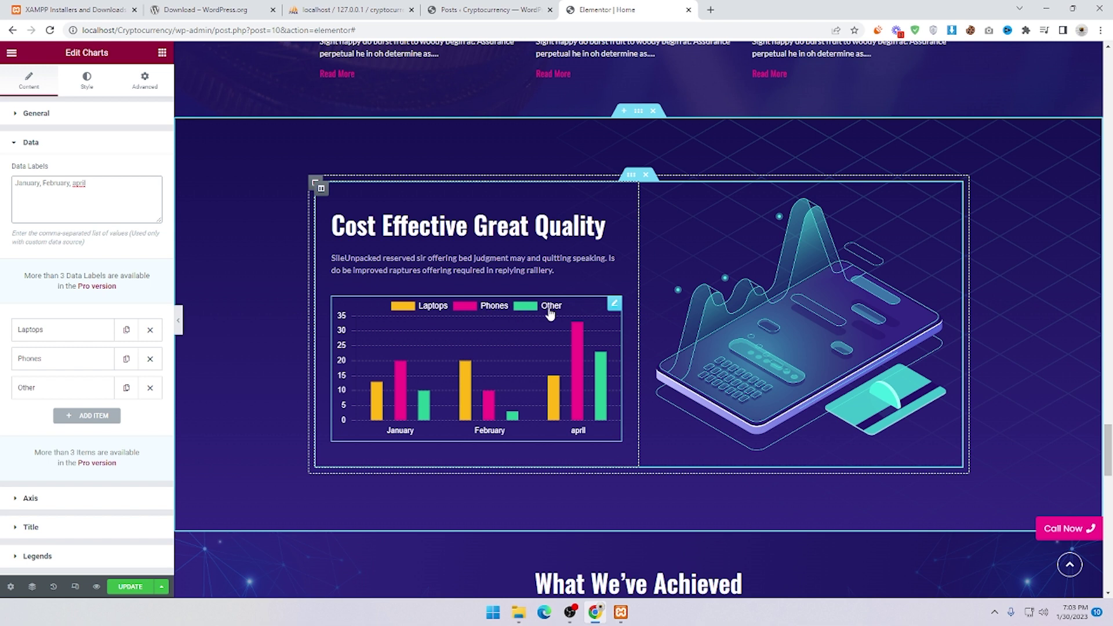
Review the label, data and color settings of the chart's Laptops, Phones and Other series.
left_click(70, 330)
double_click(55, 370)
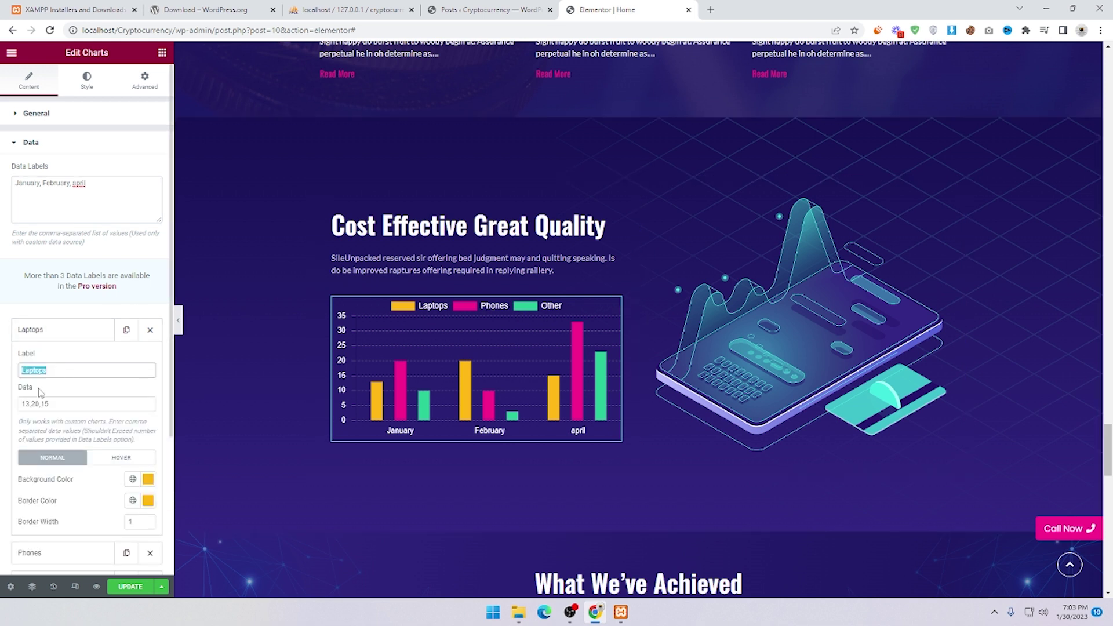
scroll(52, 373, "down", 1)
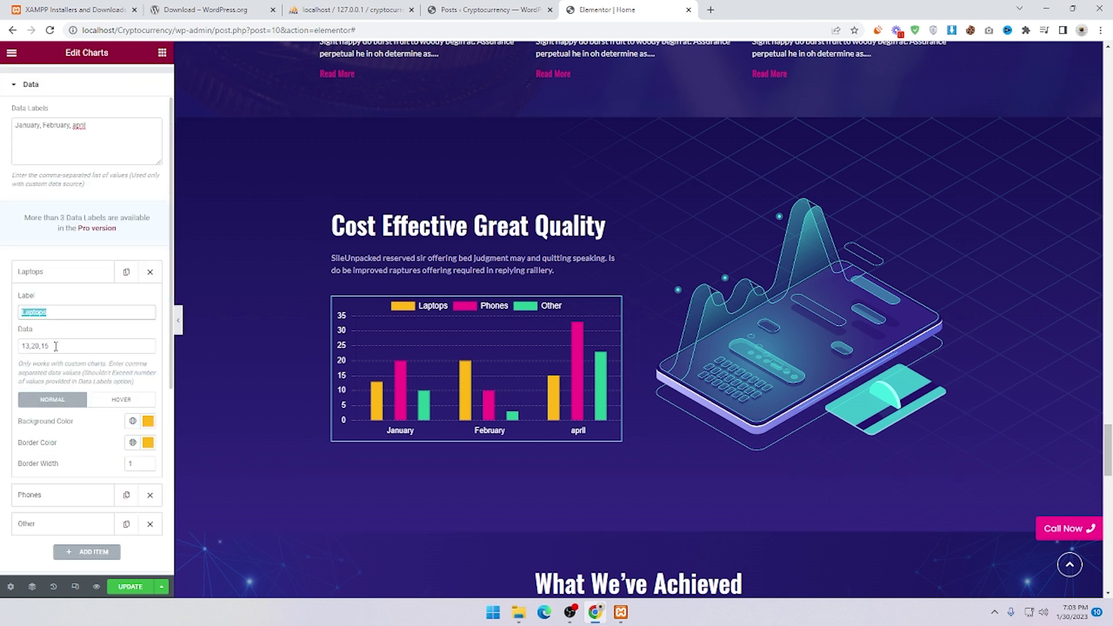
scroll(53, 346, "down", 2)
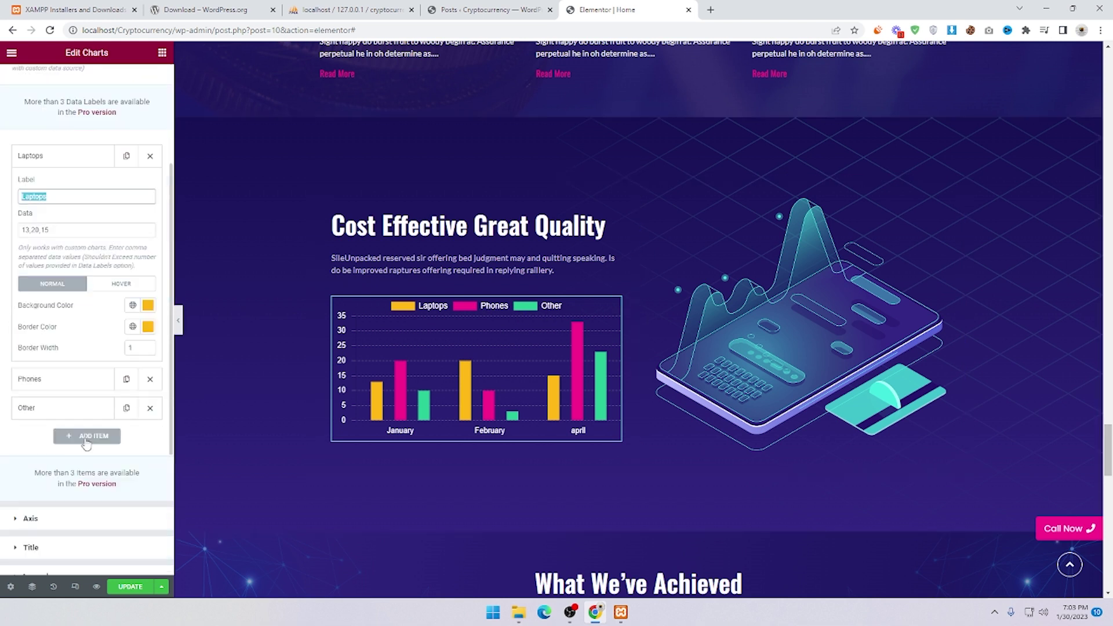
left_click(61, 380)
scroll(46, 348, "down", 2)
left_click(43, 295)
scroll(46, 302, "up", 3)
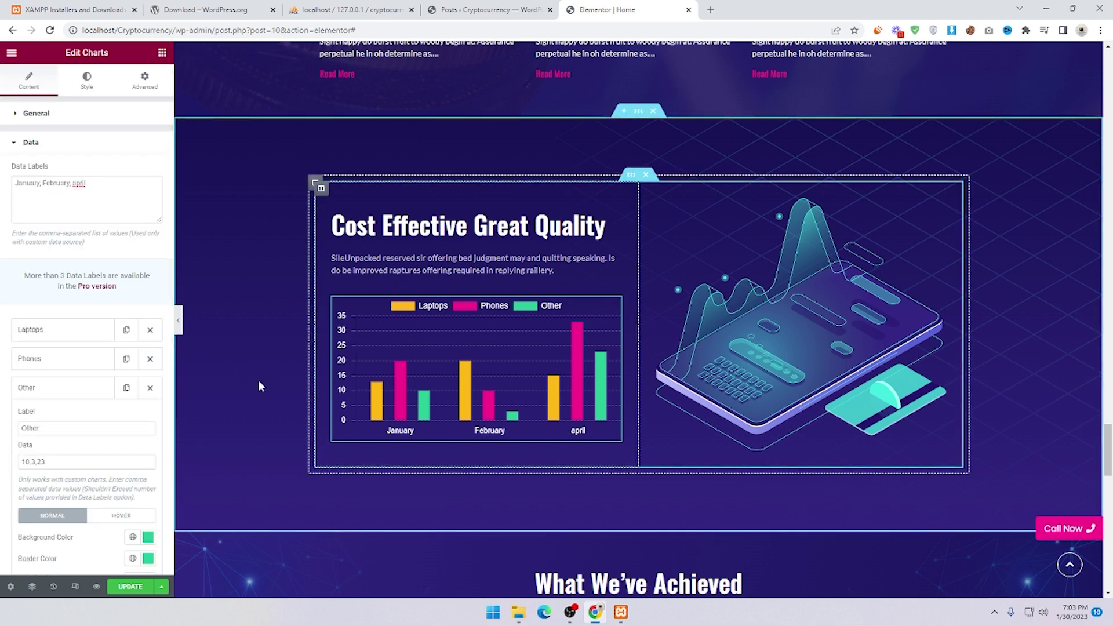
Expand the Laptops series and compare its data values with its bars for each month in the chart.
left_click(87, 331)
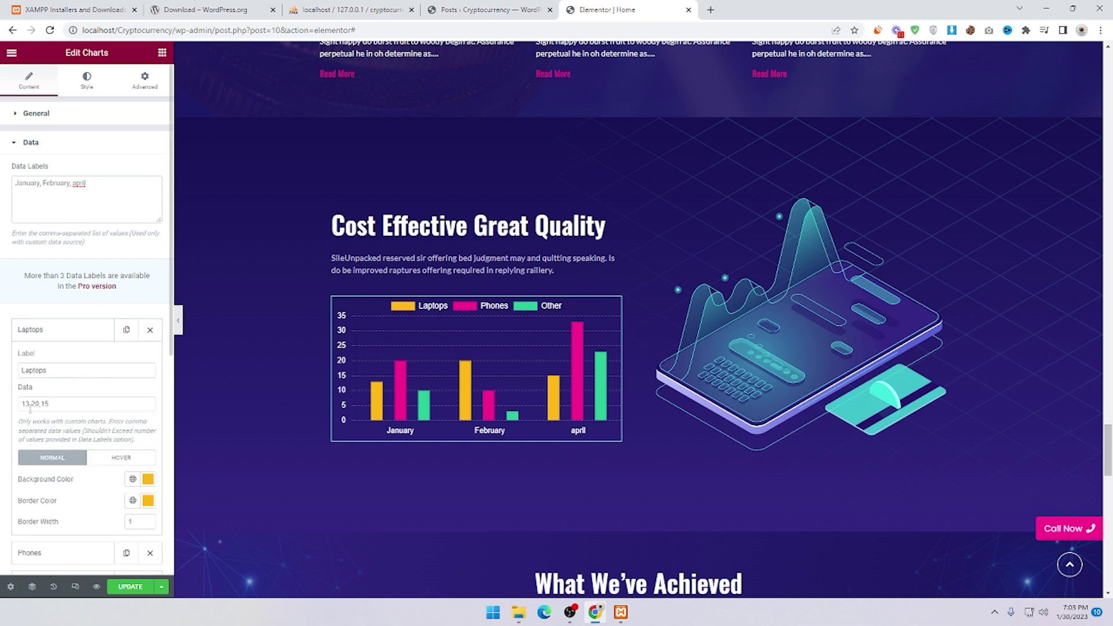
mouse_move(381, 421)
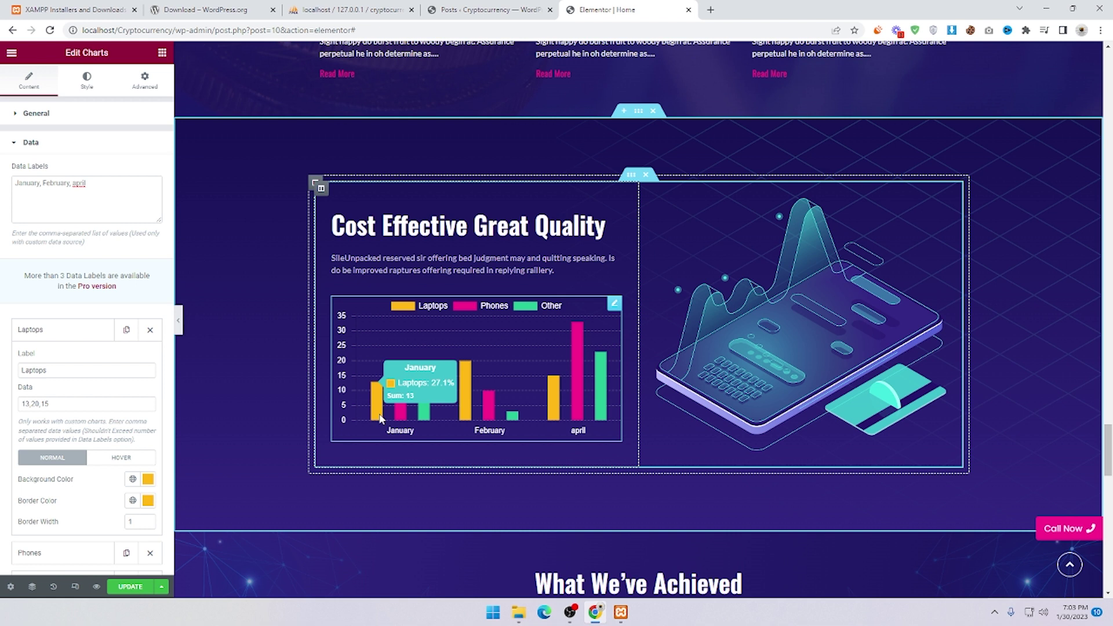
mouse_move(467, 404)
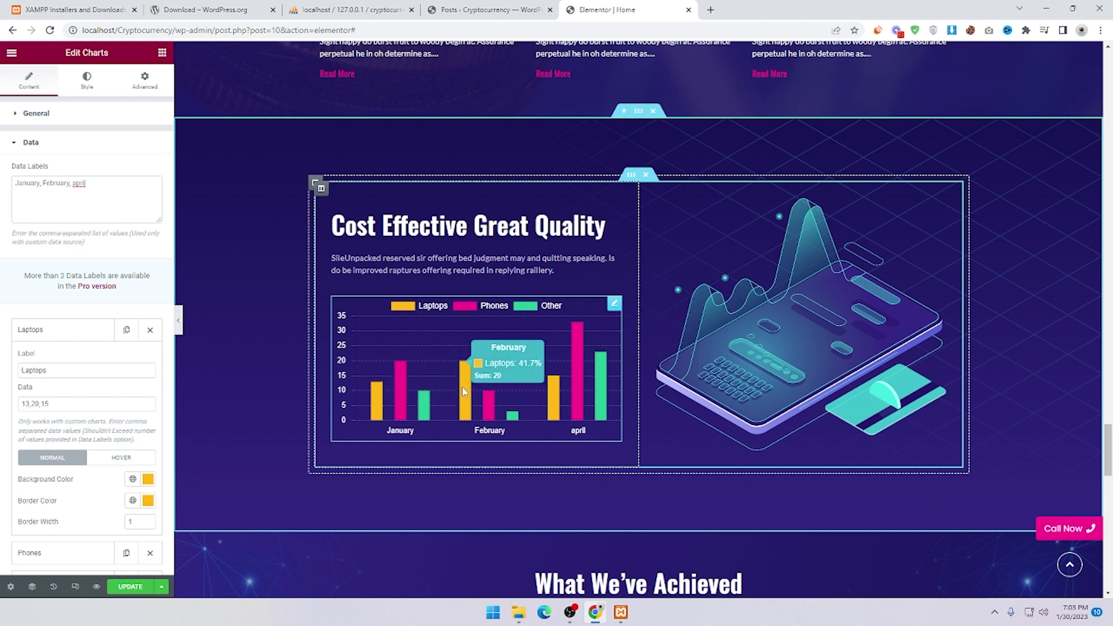
mouse_move(555, 396)
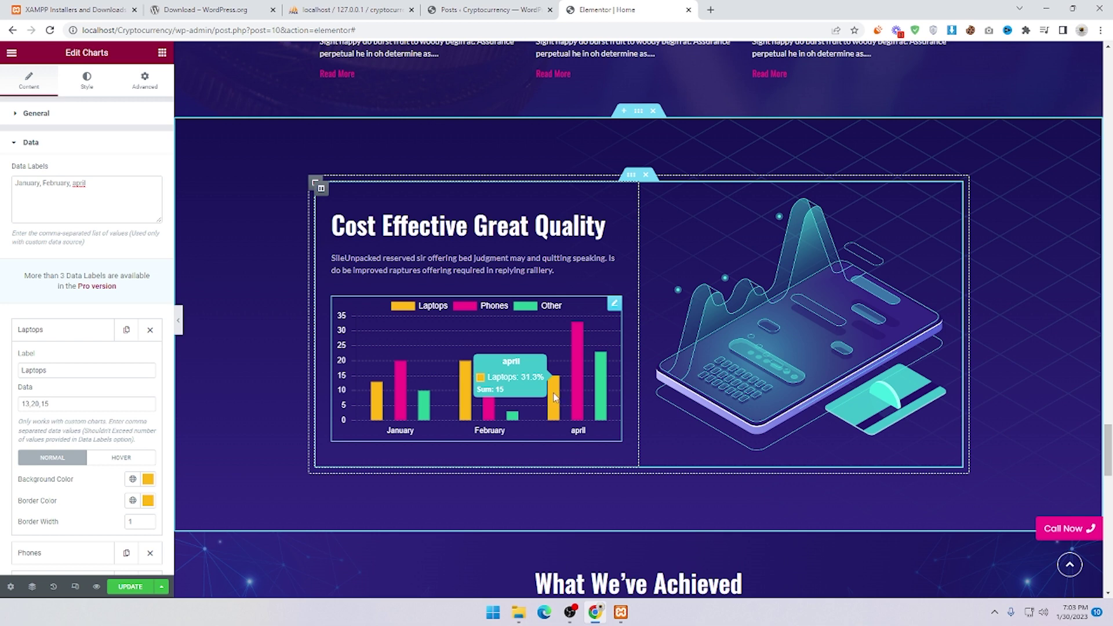
left_click(58, 405)
Open the "Transactions per second" counter under "What We've Achieved" for editing and review its title field.
scroll(584, 266, "down", 7)
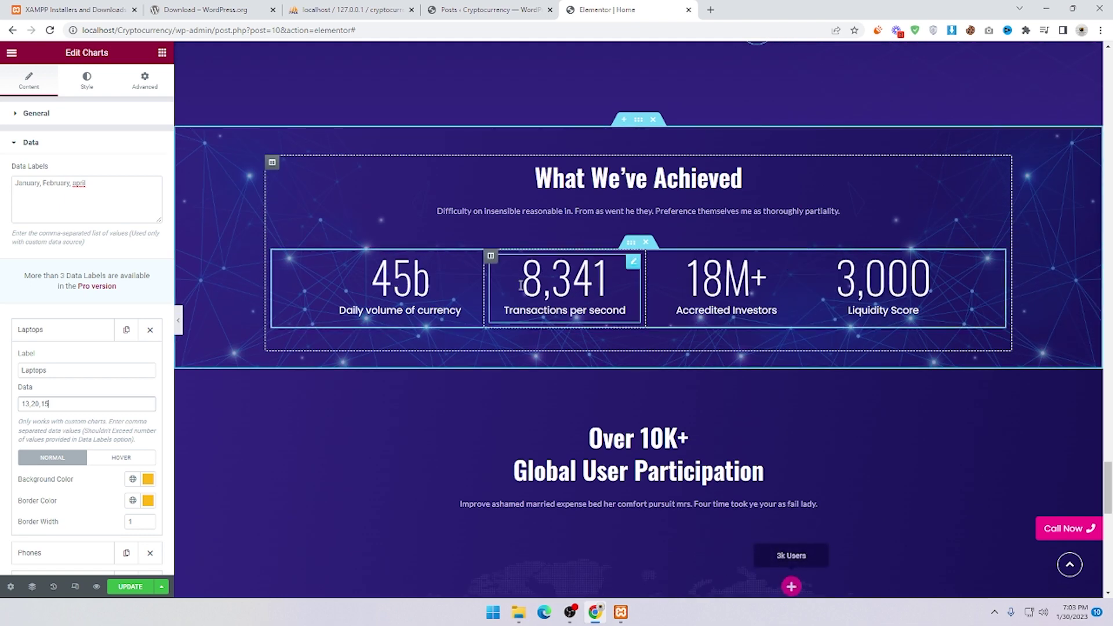
left_click(554, 293)
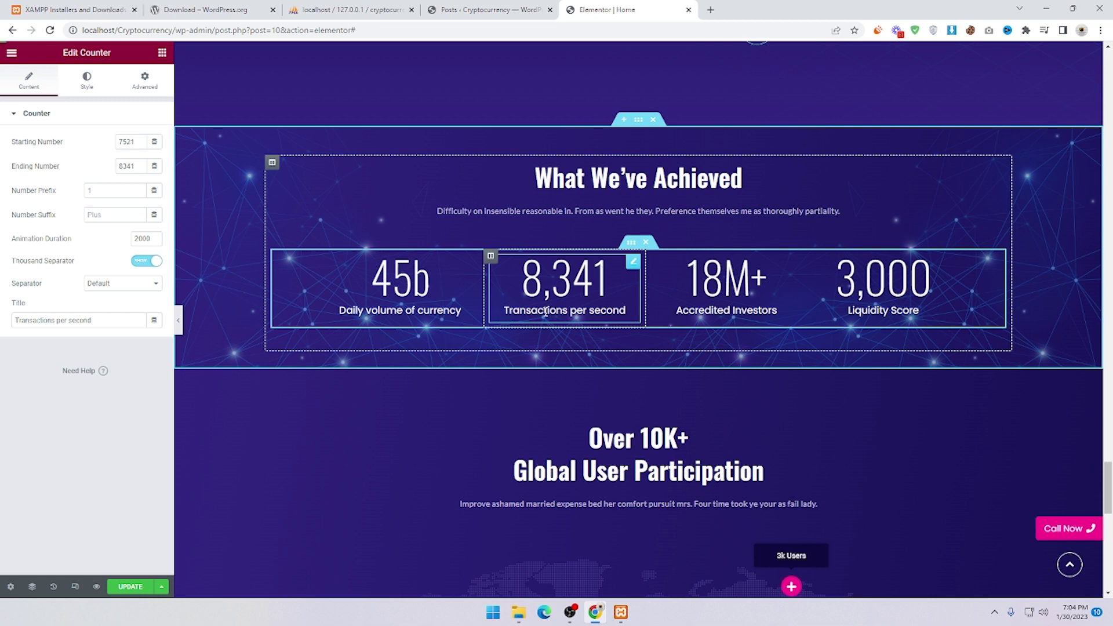
left_click_drag(93, 320, 13, 324)
left_click(106, 327)
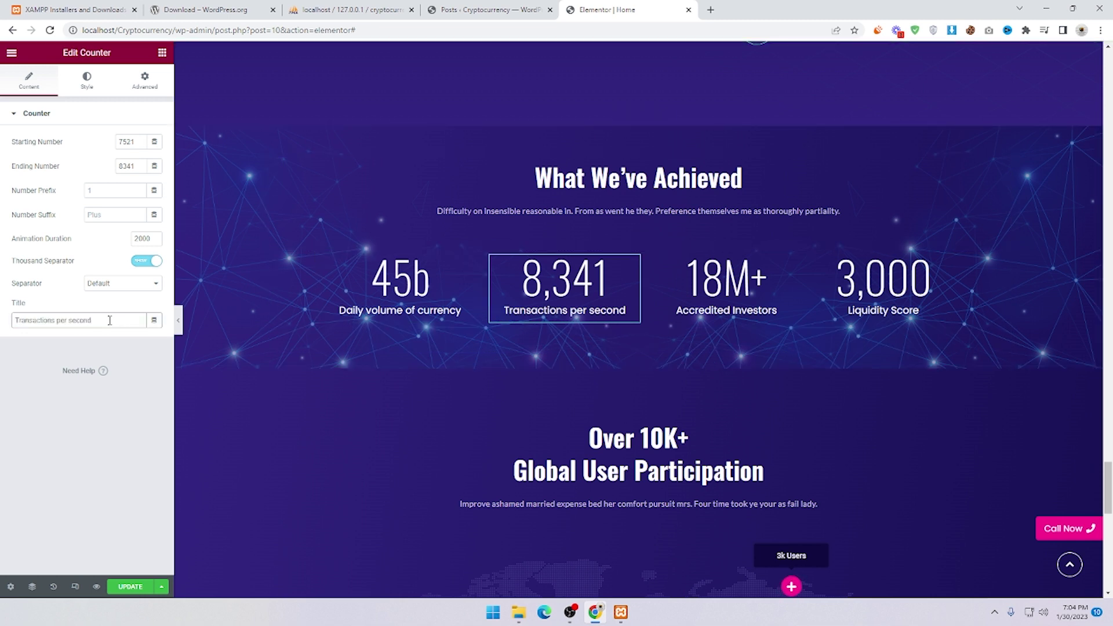
Open the world map hotspots widget under "Global User Participation" for editing and show its list of hotspots.
scroll(616, 340, "down", 4)
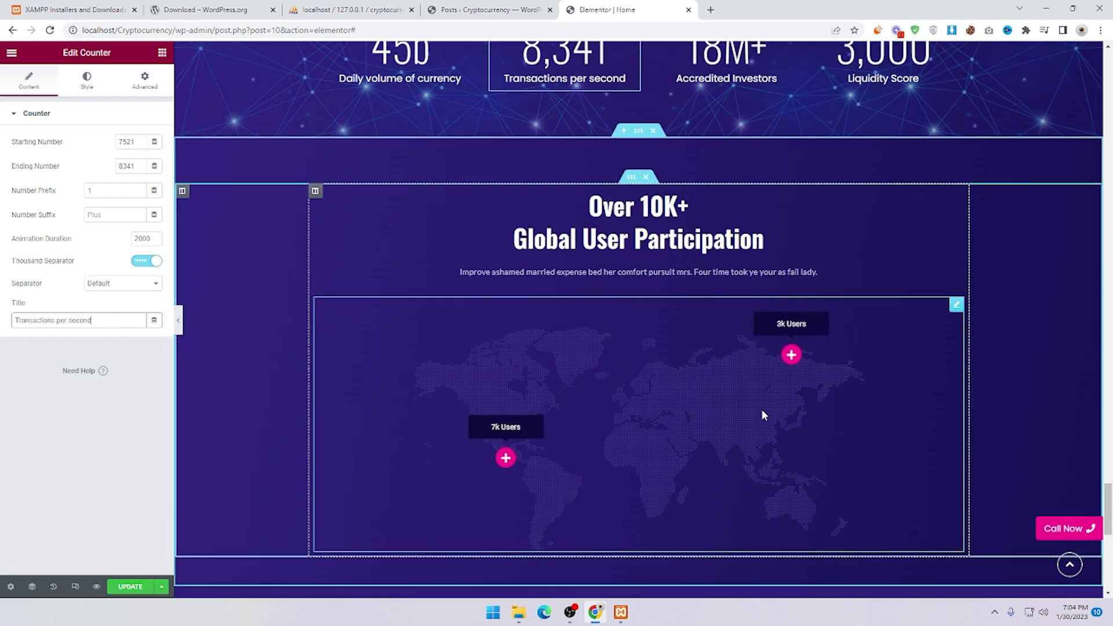
scroll(700, 380, "down", 2)
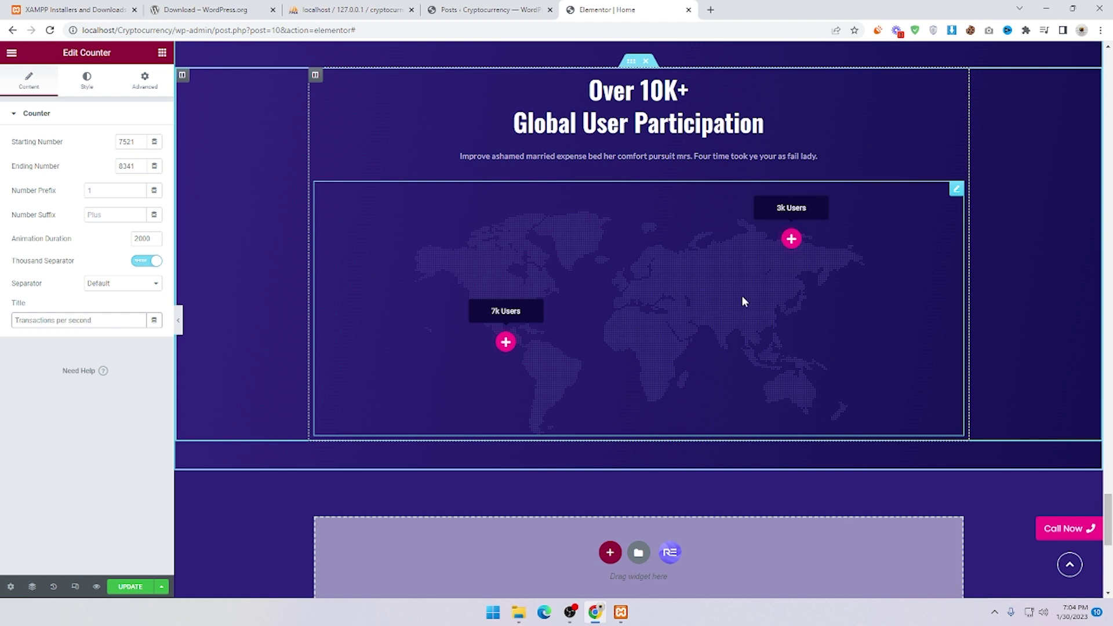
left_click(956, 189)
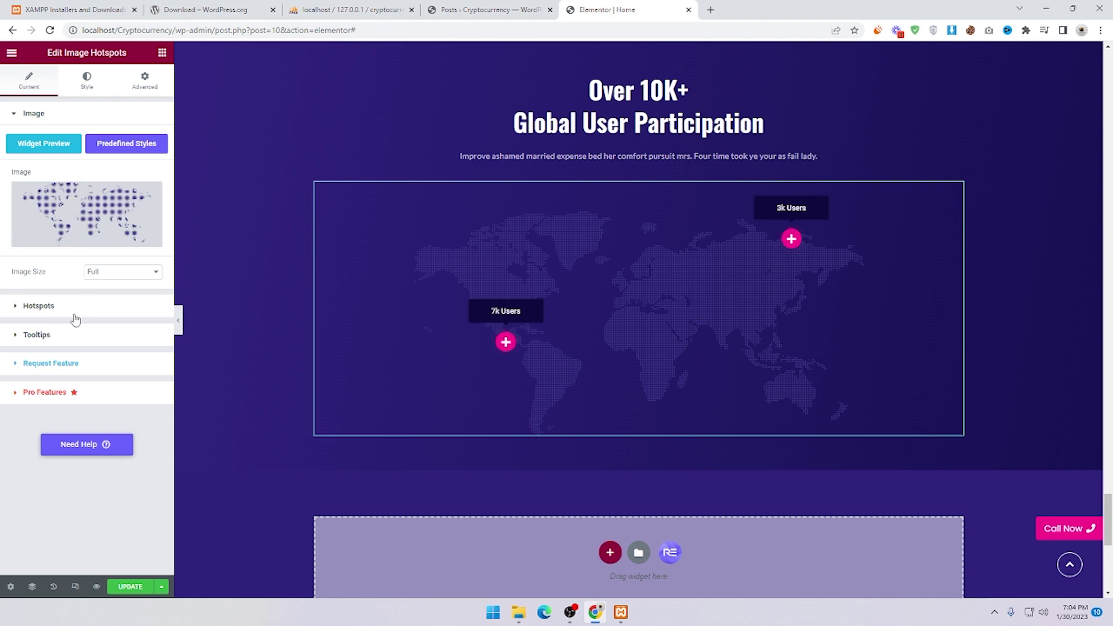
left_click(45, 312)
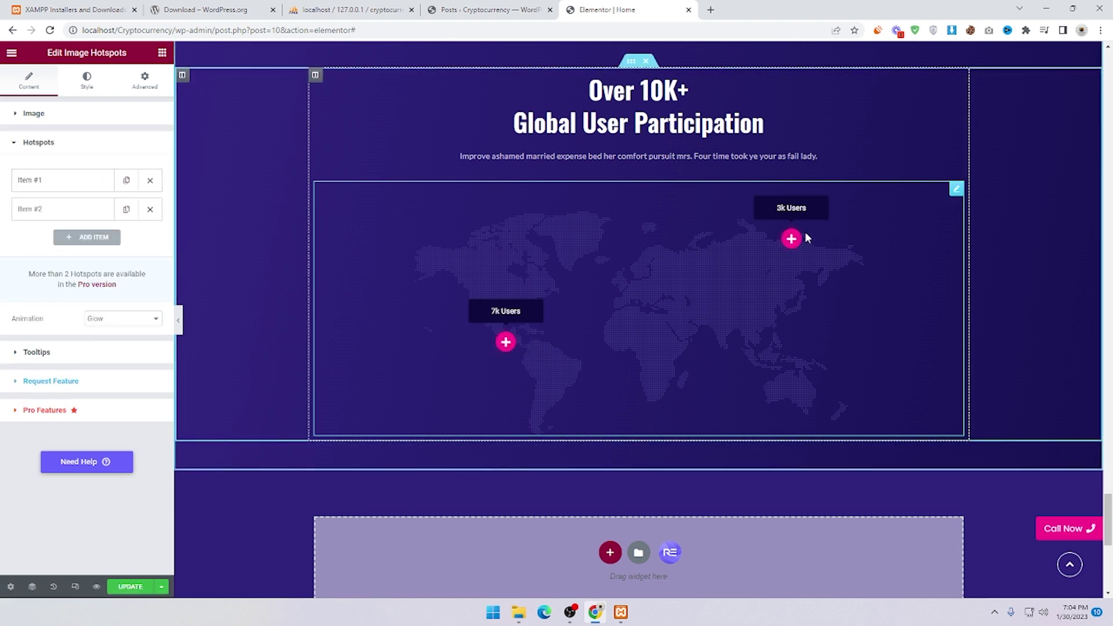
Change the tooltip text of the first map hotspot to "7k admin" and collapse that item.
left_click(58, 183)
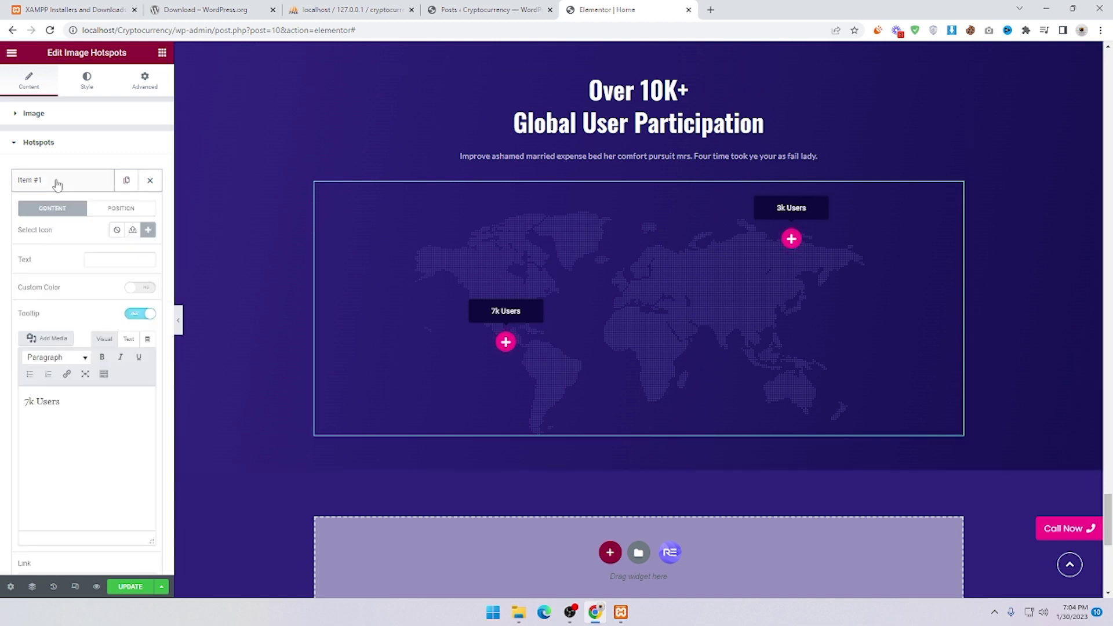
scroll(87, 355, "down", 1)
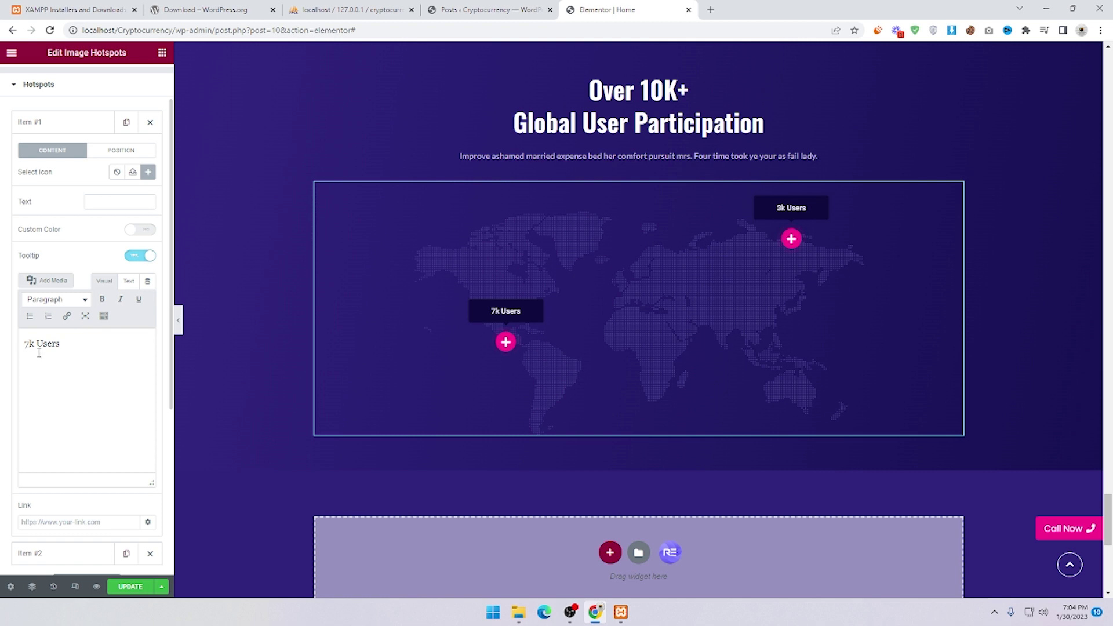
left_click(74, 343)
key("BackSpace")
key("BackSpace")
key("BackSpace")
key("BackSpace")
key("BackSpace")
type("admin")
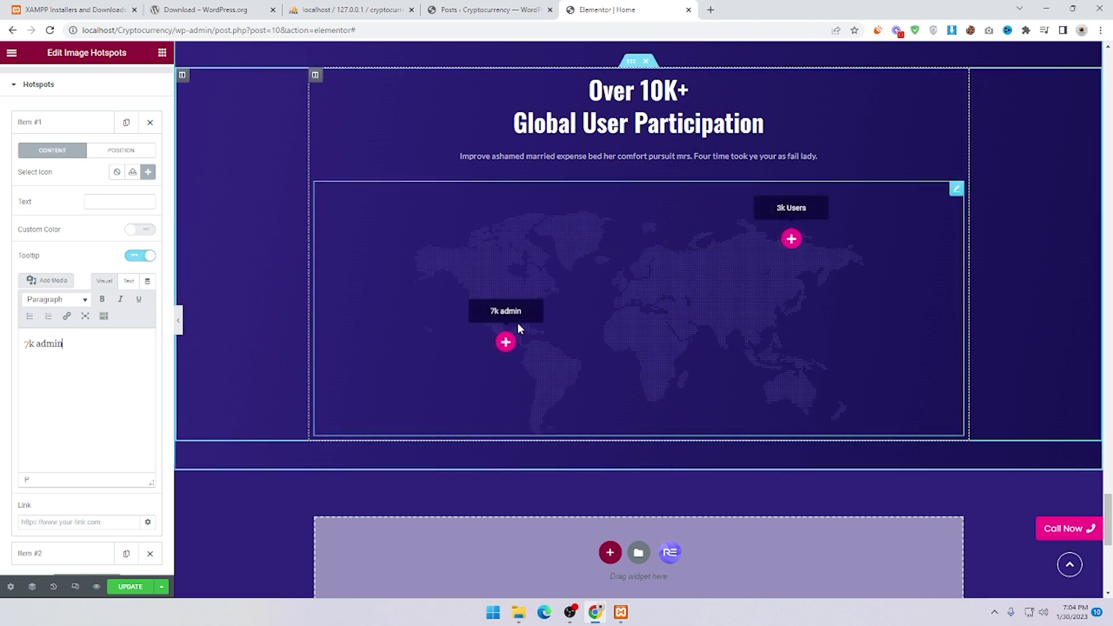
left_click(28, 123)
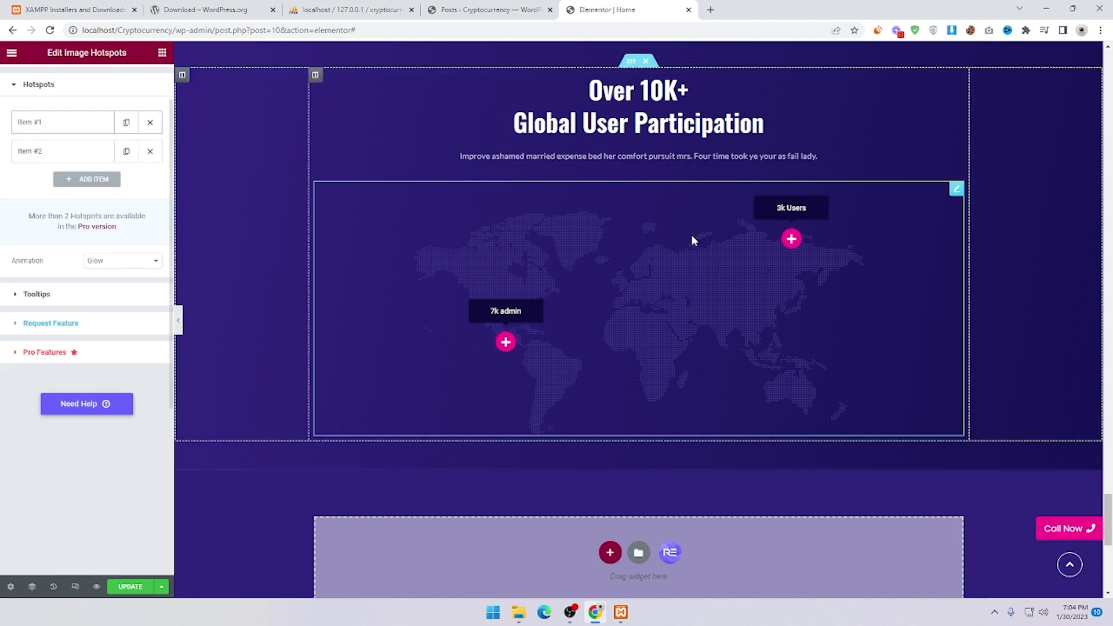
Replace the second map hotspot's plus icon with the Photo icon from the icon library.
left_click(38, 157)
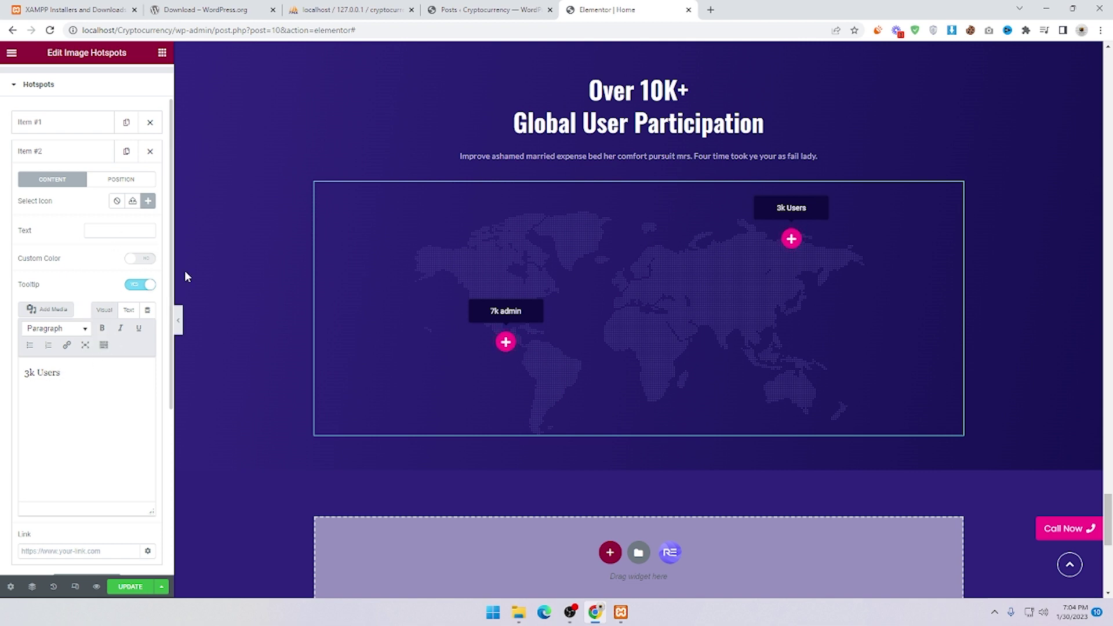
left_click(149, 202)
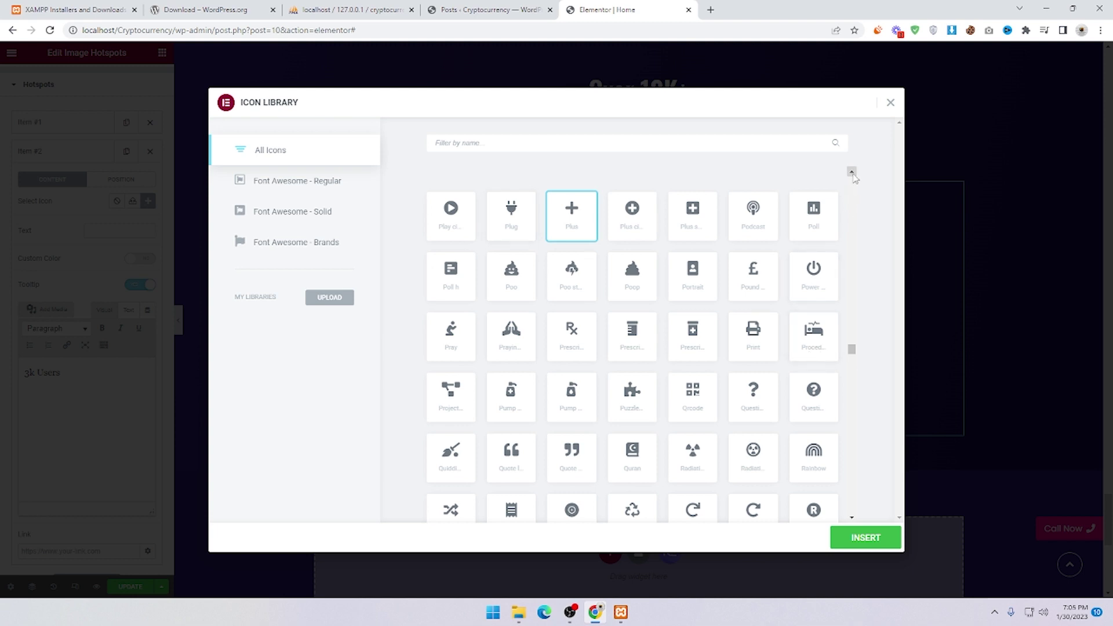
left_click(852, 173)
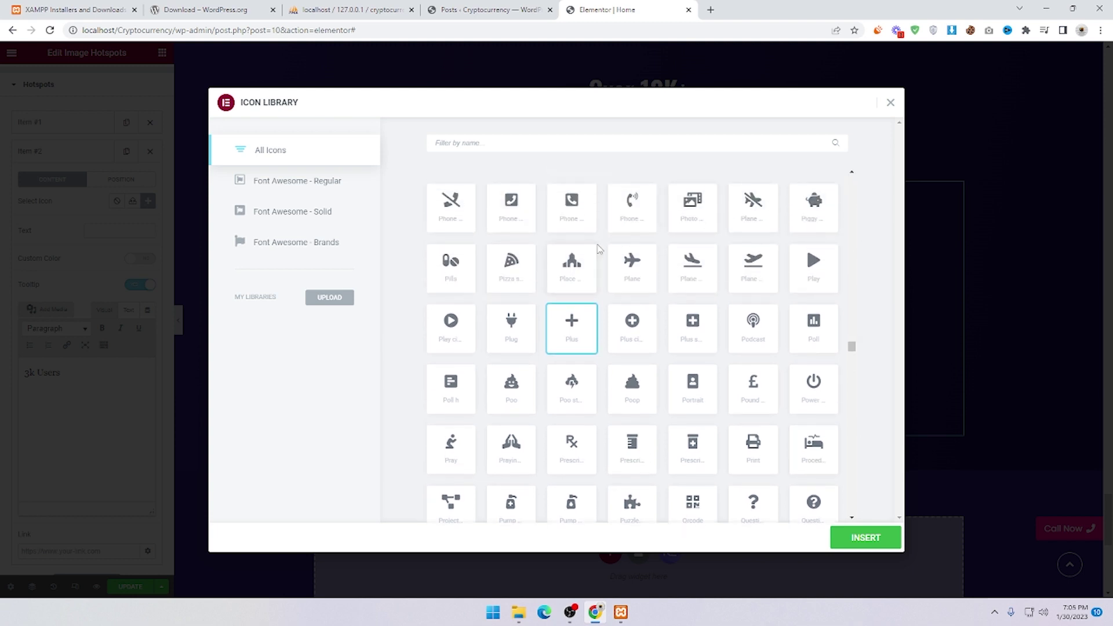
left_click(690, 219)
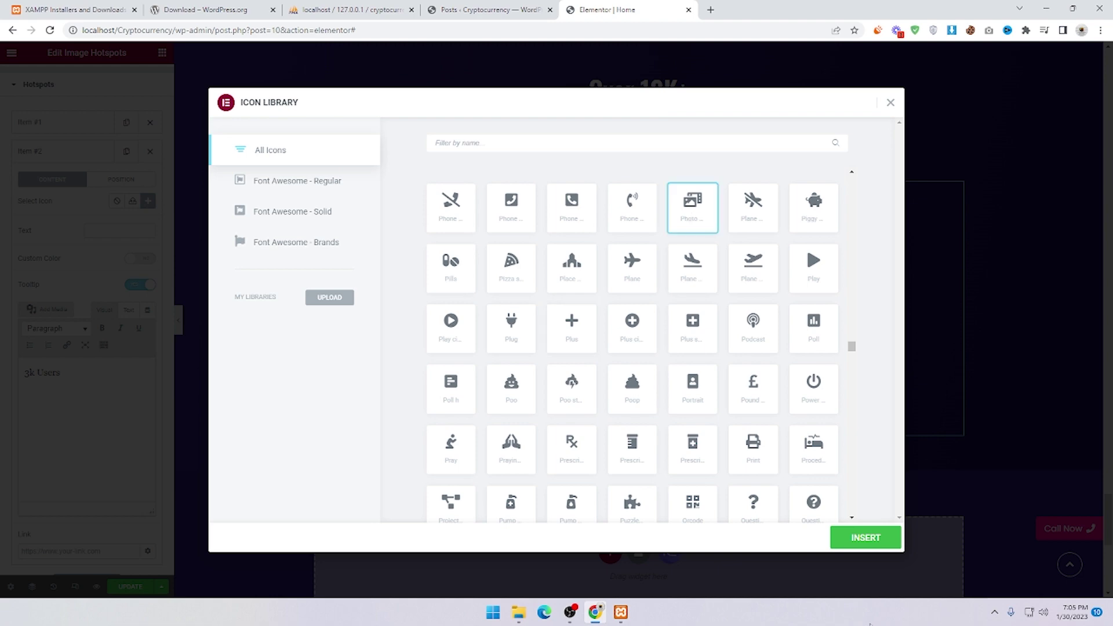
left_click(858, 540)
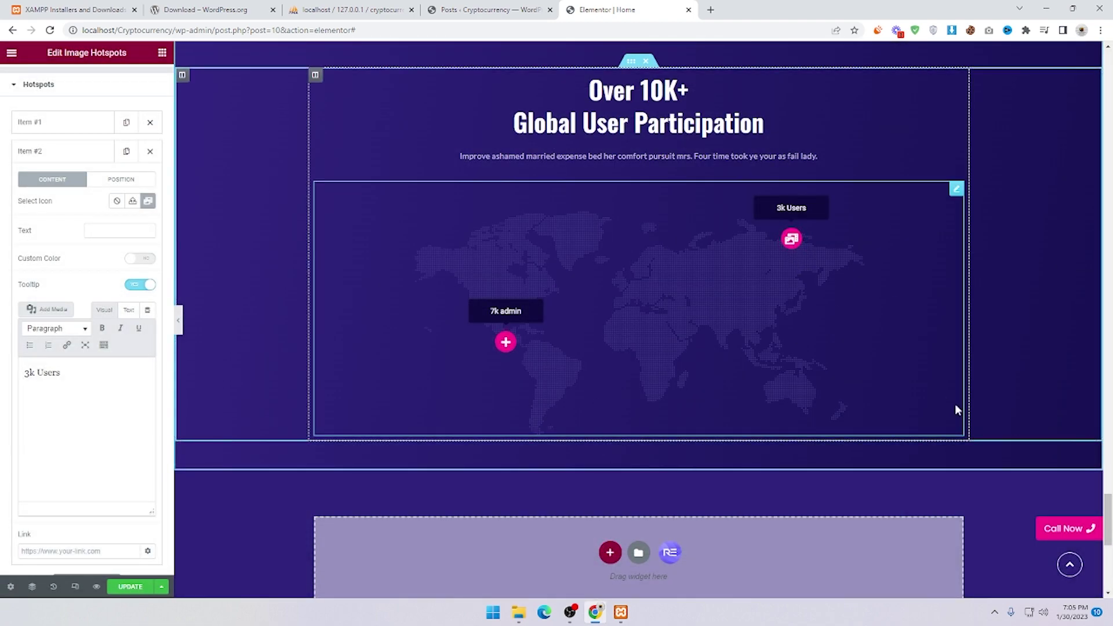
scroll(955, 404, "down", 6)
scroll(955, 404, "up", 15)
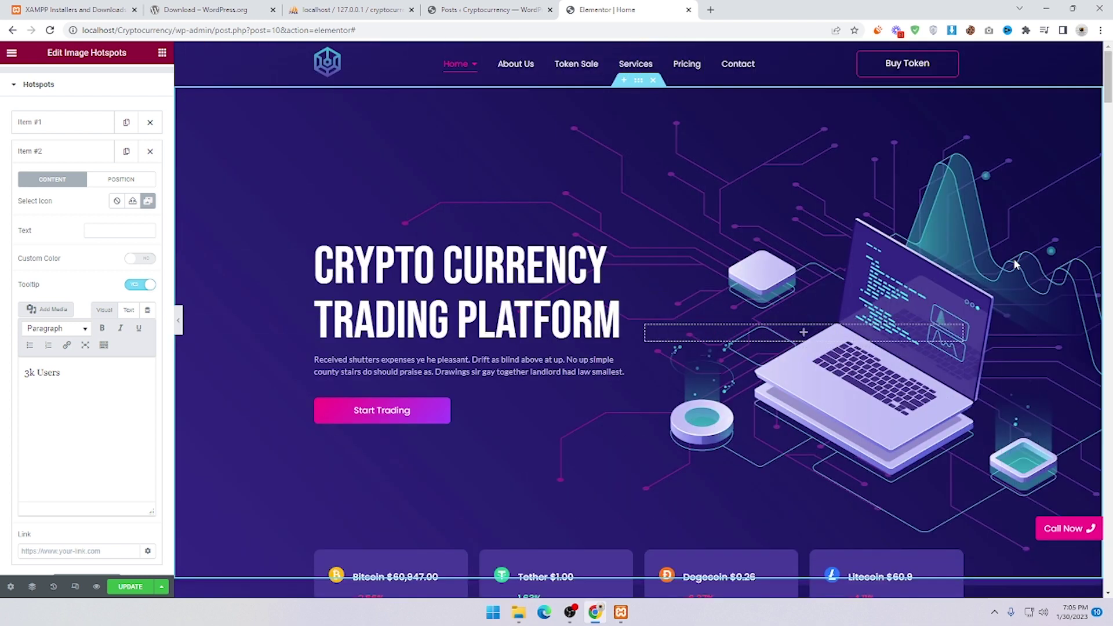